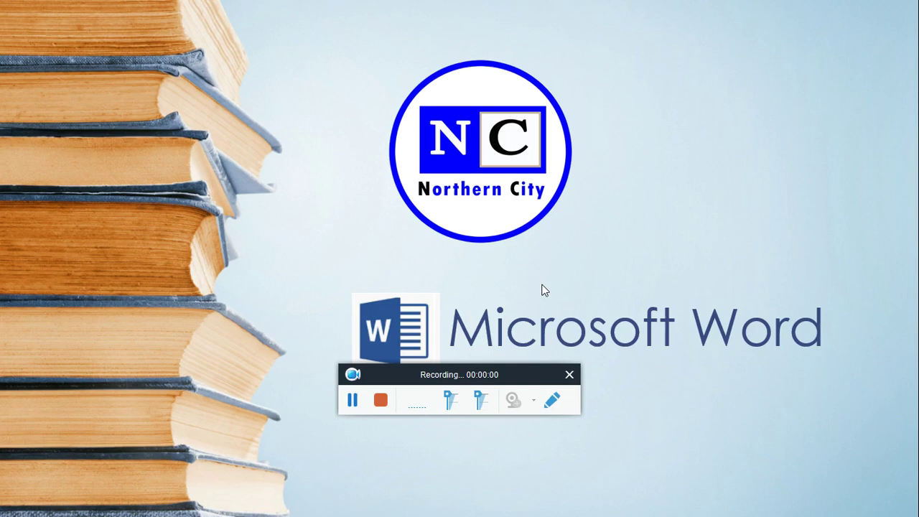
# Step: Advance the slideshow from the title slide to the Microsoft Word Lesson 2 slide
pyautogui.moveTo(449, 376); pyautogui.dragTo(791, 476)
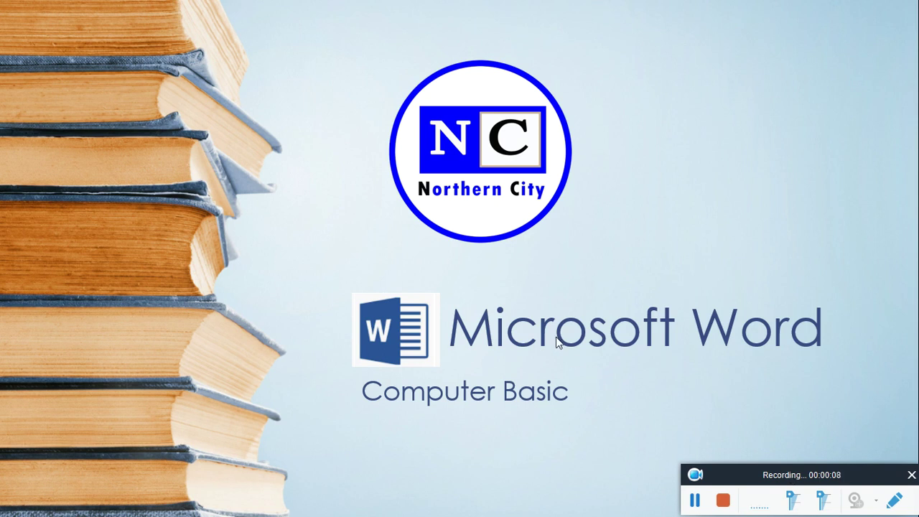
pyautogui.click(402, 261)
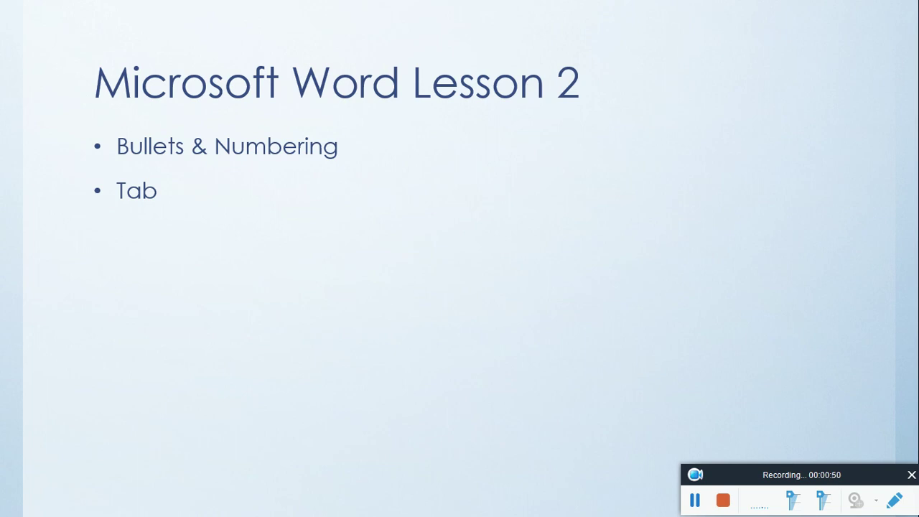
# Step: Advance through Bullets & Numbering to the Tab slide, then bring up the Run box
pyautogui.press('Right')
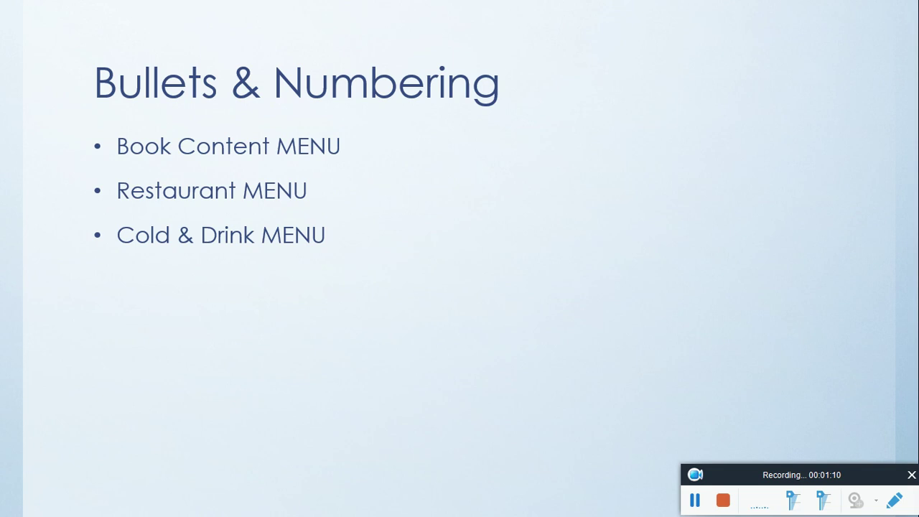
pyautogui.press('Right')
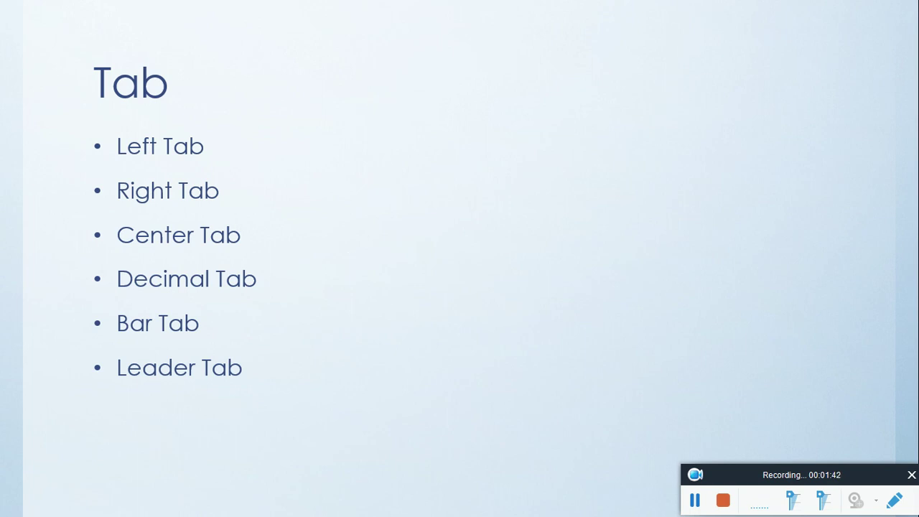
pyautogui.press('super+r')
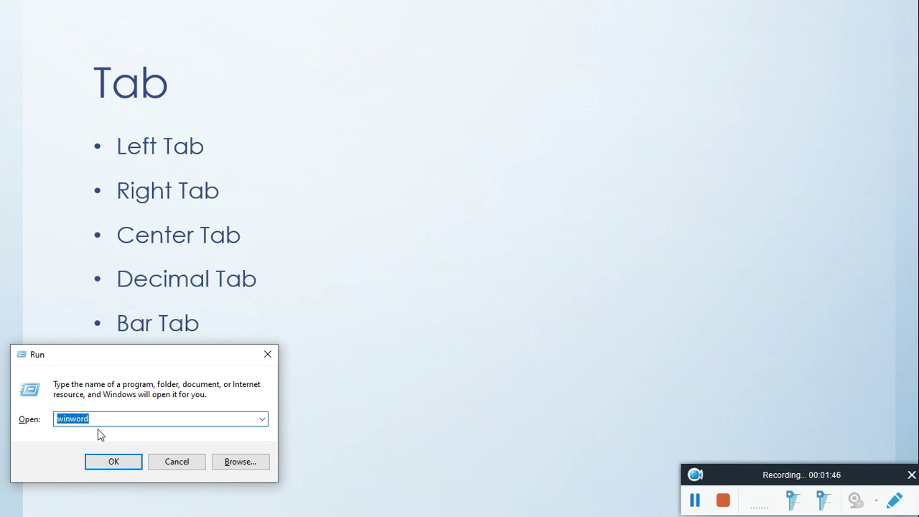
# Step: Launch Word with winword and create a new blank document
pyautogui.click(112, 465)
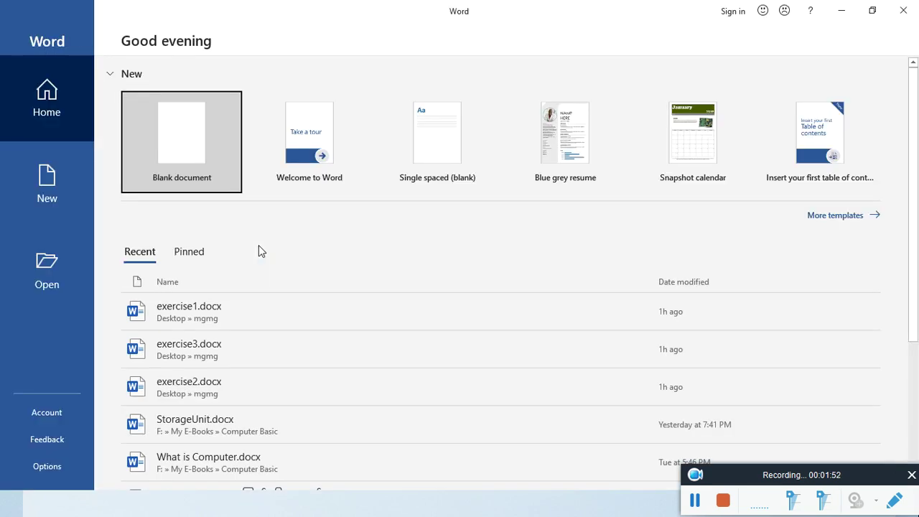
pyautogui.click(170, 140)
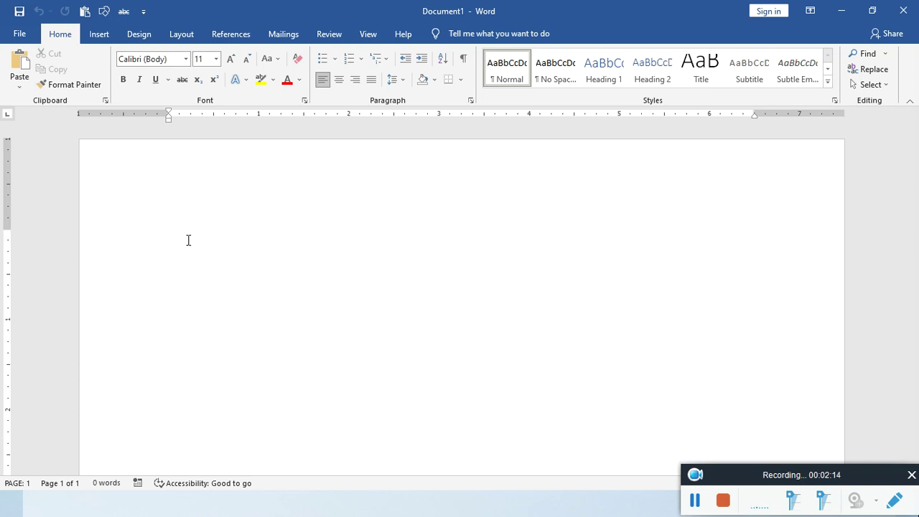
# Step: Type the title 'English for Hotel & Cruise Staff', a 'Contents' line and a blank line
pyautogui.write('English for Hotel ')
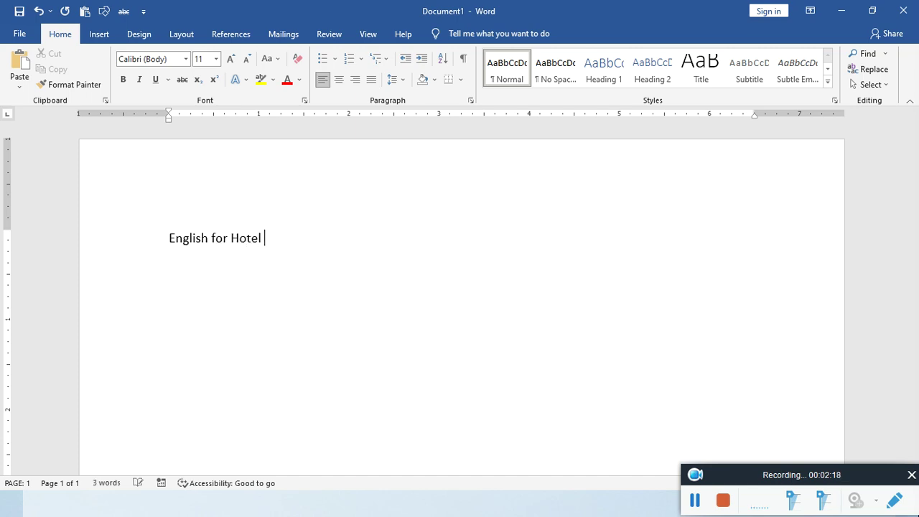
pyautogui.write('& Cruise Staff')
pyautogui.press('Return')
pyautogui.write('Contents')
pyautogui.press('Return')
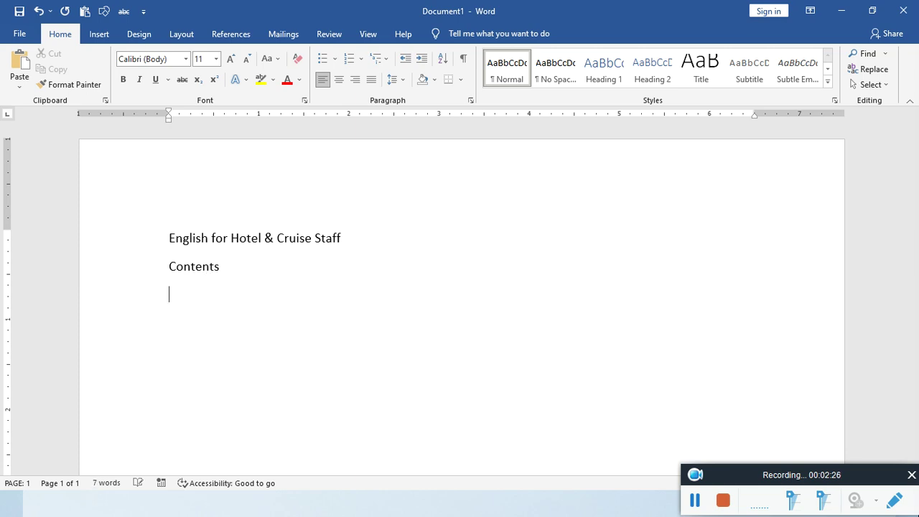
pyautogui.press('Return')
# Step: Add the entry '1.At the Airport' with Page and 1 in tabbed columns
pyautogui.write('1.')
pyautogui.write('At the ')
pyautogui.write('Airport')
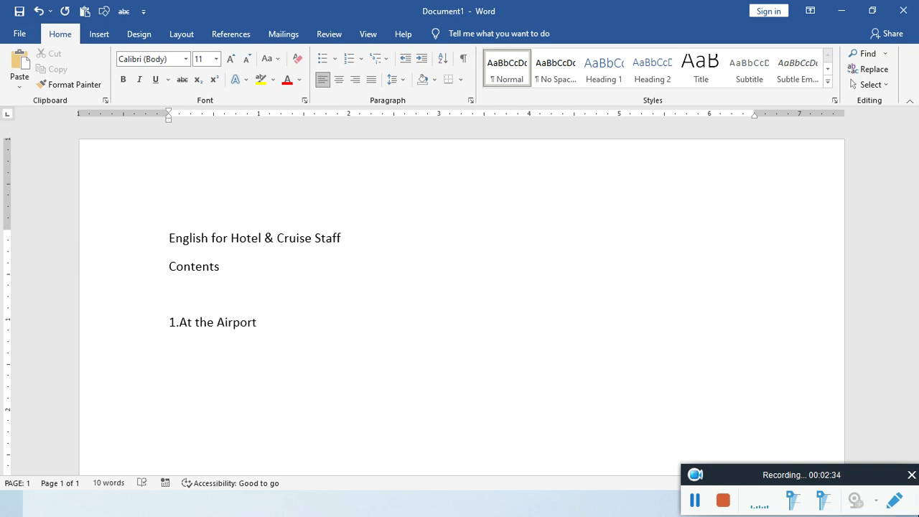
pyautogui.press('Tab')
pyautogui.press('Tab')
pyautogui.press('Tab')
pyautogui.press('Tab')
pyautogui.press('Tab')
pyautogui.write('Page')
pyautogui.press('Tab')
pyautogui.press('Tab')
pyautogui.write('1')
pyautogui.press('Return')
pyautogui.write('2.')
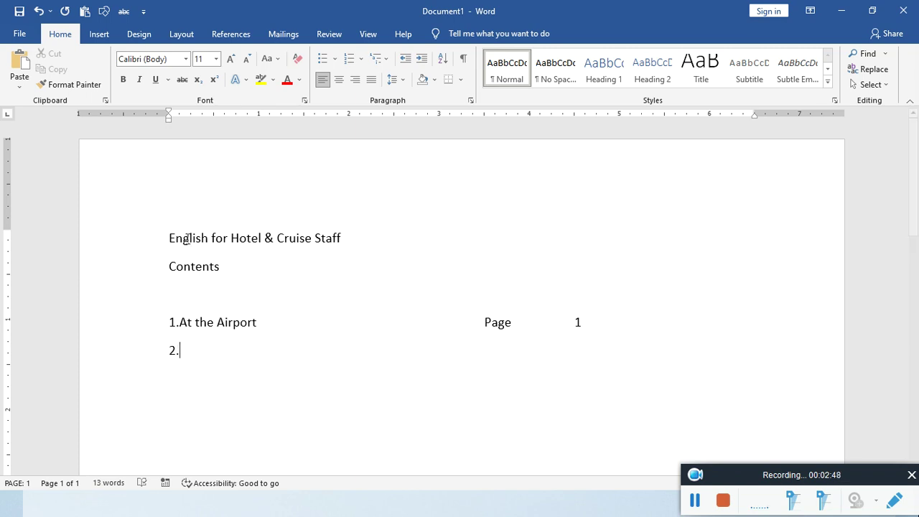
# Step: Add the 'Greeting Guest' entry on the 2. line with Page 4 tab-aligned
pyautogui.click(180, 322)
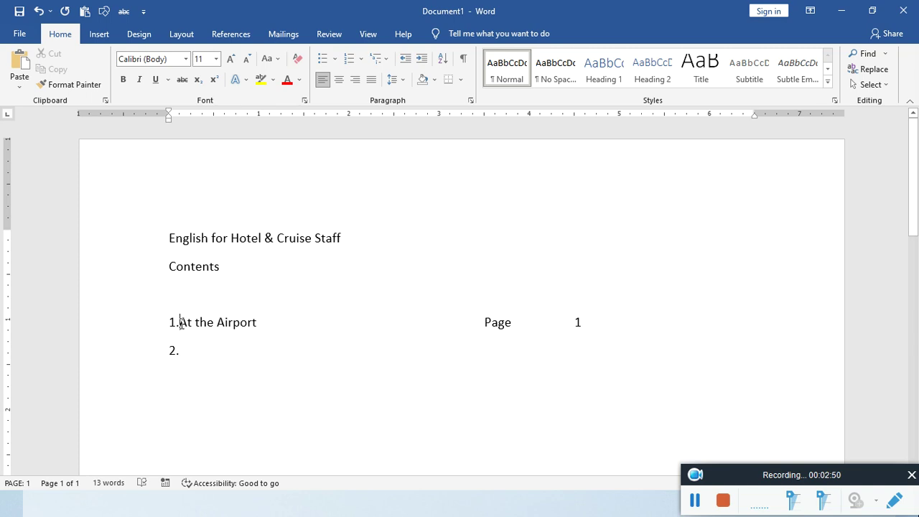
pyautogui.press('Down')
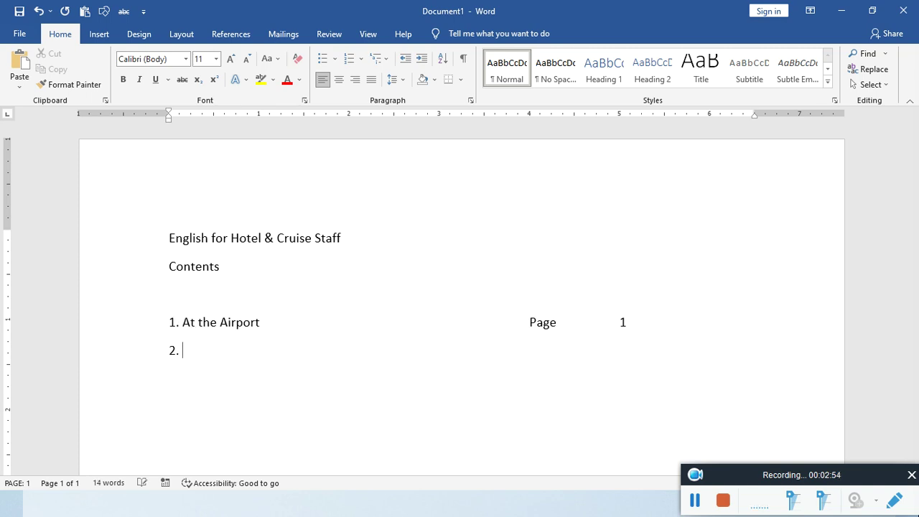
pyautogui.write('Greeting Guest')
pyautogui.press('Tab')
pyautogui.press('Tab')
pyautogui.press('Tab')
pyautogui.press('Tab')
pyautogui.press('Tab')
pyautogui.press('Tab')
pyautogui.write('Page')
pyautogui.press('Tab')
pyautogui.press('Tab')
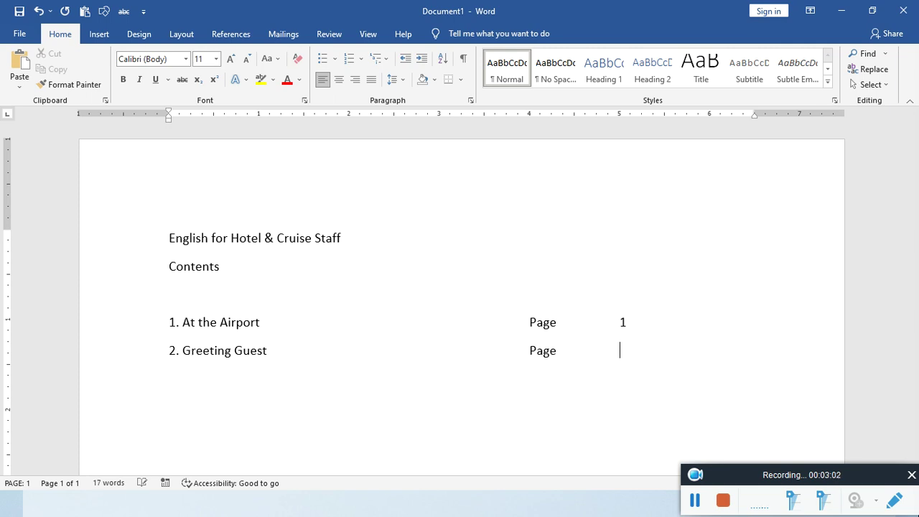
pyautogui.write('4')
pyautogui.press('Return')
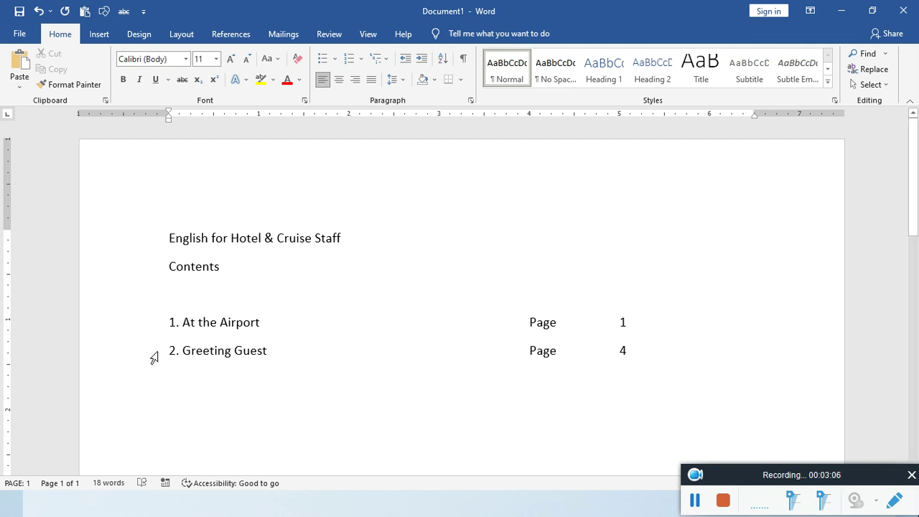
# Step: Remove the 2. numbering and clear the jumbled contents entries
pyautogui.click(182, 350)
pyautogui.press('BackSpace')
pyautogui.press('BackSpace')
pyautogui.press('BackSpace')
pyautogui.press('BackSpace')
pyautogui.press('BackSpace')
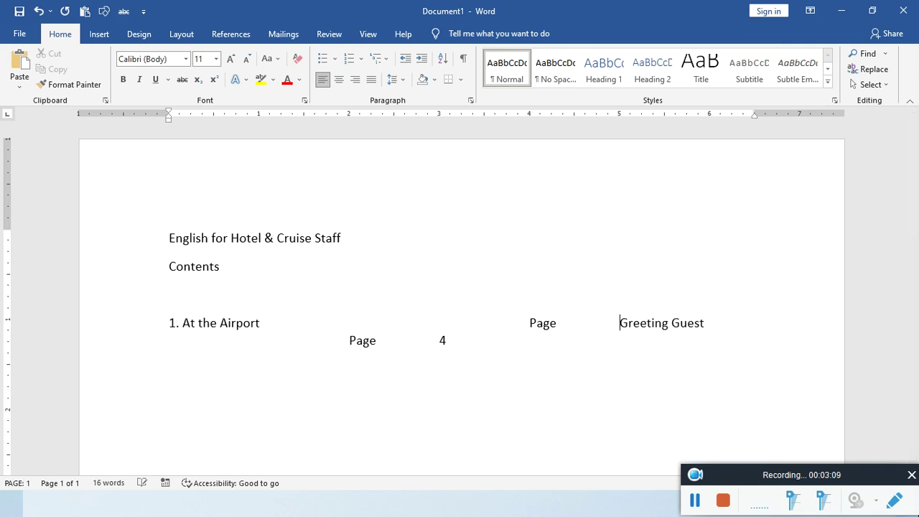
pyautogui.press('BackSpace')
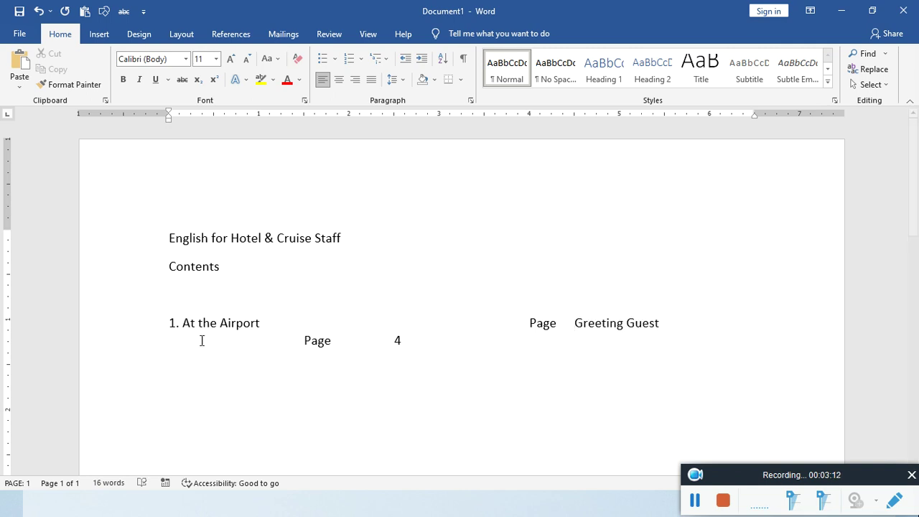
pyautogui.moveTo(169, 323); pyautogui.dragTo(518, 350)
pyautogui.press('BackSpace')
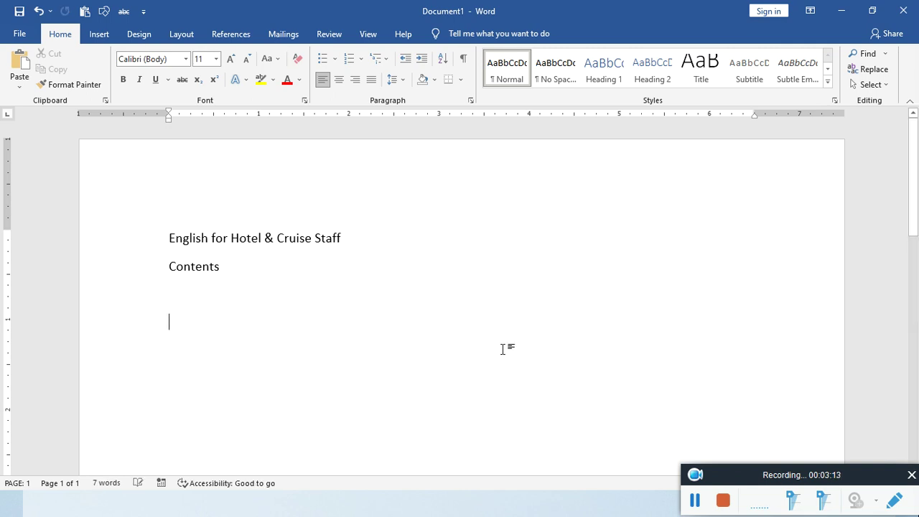
# Step: Retype '1. At the Airport' with Page 1 in tabbed columns
pyautogui.write('1.')
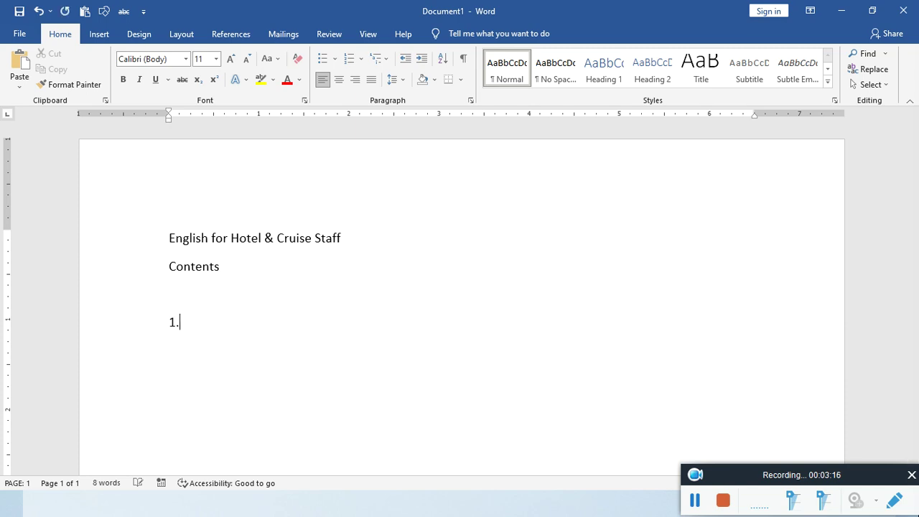
pyautogui.write(' At th')
pyautogui.write('e')
pyautogui.write('port')
pyautogui.press('Tab')
pyautogui.press('Tab')
pyautogui.press('Tab')
pyautogui.press('Tab')
pyautogui.write('Page')
pyautogui.press('Tab')
pyautogui.write('1')
pyautogui.press('Return')
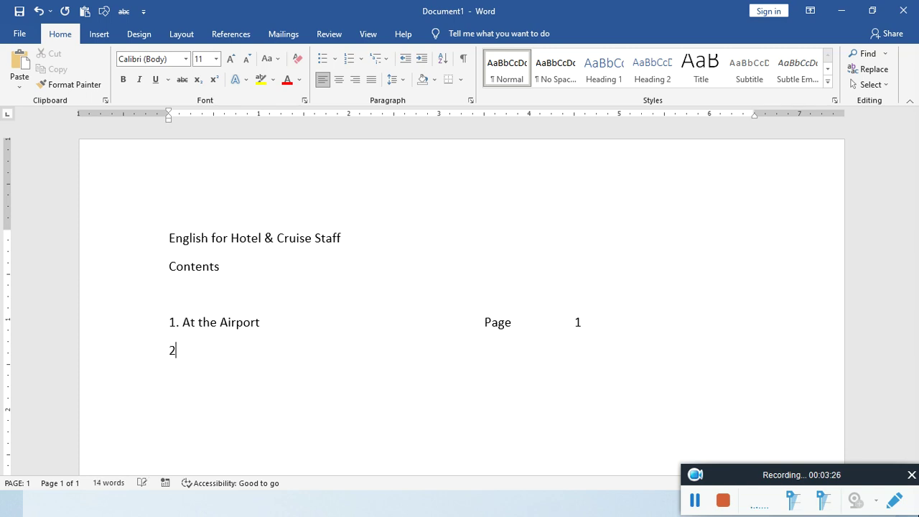
# Step: Strip the stray 2 and the 1. numbering from the At the Airport entry
pyautogui.press('BackSpace')
pyautogui.click(184, 322)
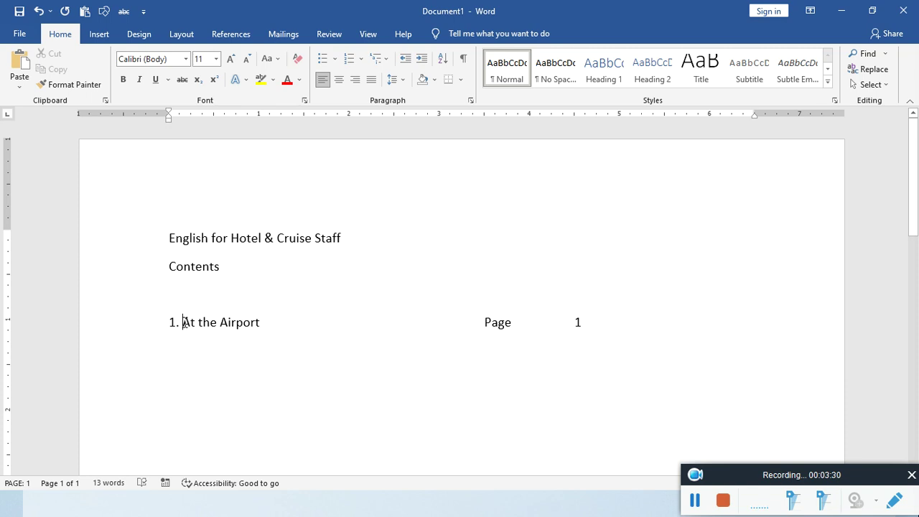
pyautogui.press('BackSpace')
pyautogui.press('BackSpace')
pyautogui.press('BackSpace')
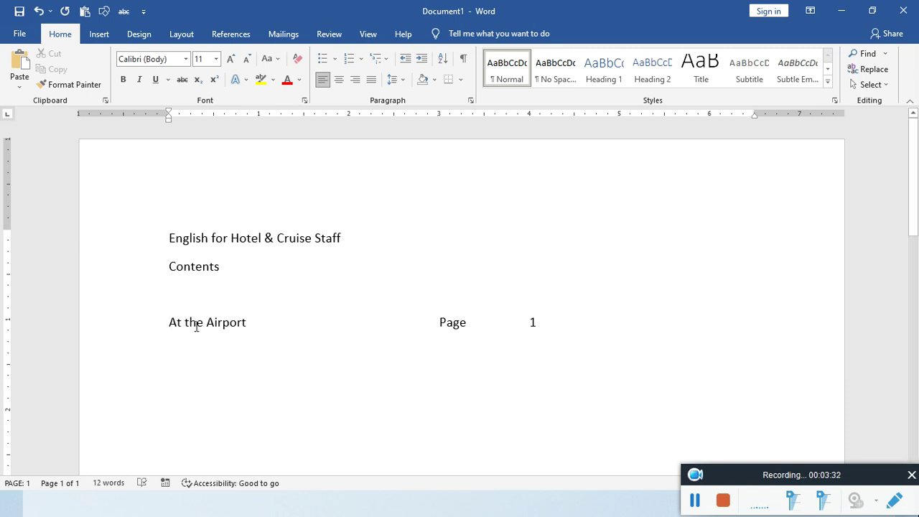
pyautogui.click(546, 321)
pyautogui.press('Return')
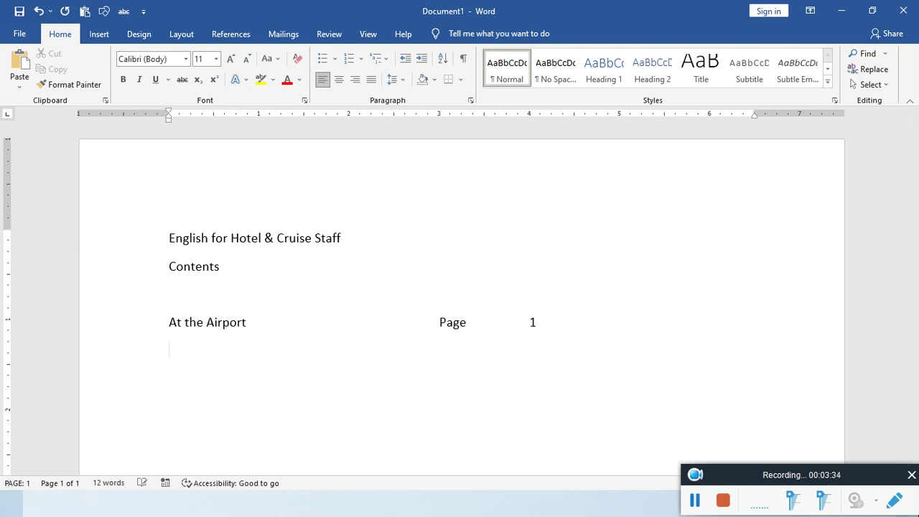
# Step: Add 'Greeting Guest' with Page 4, correcting the 'Paeg' typo
pyautogui.write('Gree')
pyautogui.write('ting ')
pyautogui.write('Guest')
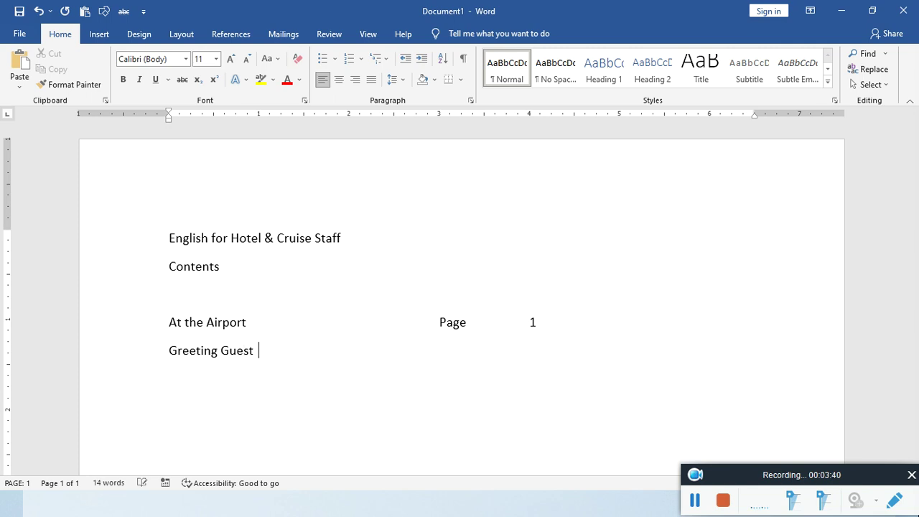
pyautogui.press('Tab')
pyautogui.press('Tab')
pyautogui.write('Paeg')
pyautogui.press('Tab')
pyautogui.press('Tab')
pyautogui.press('BackSpace')
pyautogui.press('BackSpace')
pyautogui.press('BackSpace')
pyautogui.write('ge')
# Step: Add 'Hotel Facilities' with Page 11 in the tabbed columns
pyautogui.press('Tab')
pyautogui.write('4')
pyautogui.press('Return')
pyautogui.write('Hotel Facilities')
pyautogui.press('Tab')
pyautogui.press('Tab')
pyautogui.write('Page\t')
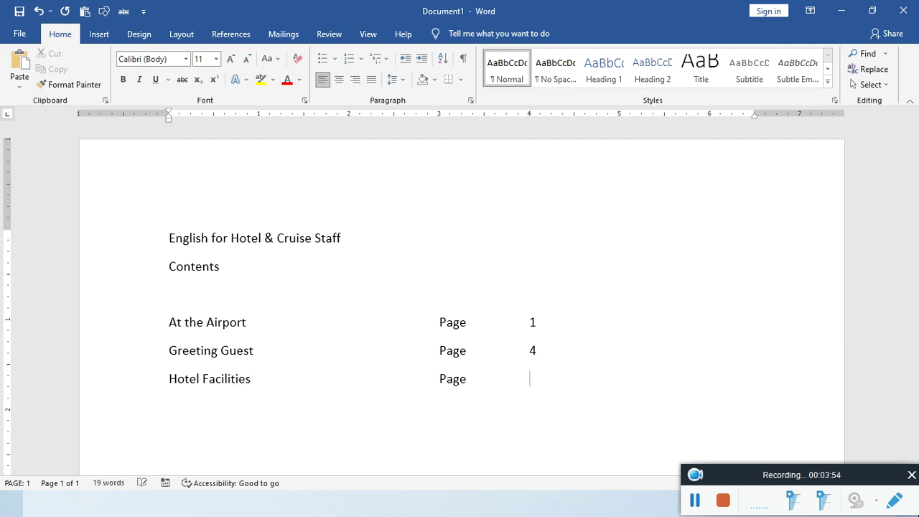
pyautogui.write('11')
pyautogui.press('Return')
# Step: Add 'Offering Help' on page 4 and 'Dealing wit request' on page 18
pyautogui.write('Offering Help')
pyautogui.press('Tab')
pyautogui.press('Tab')
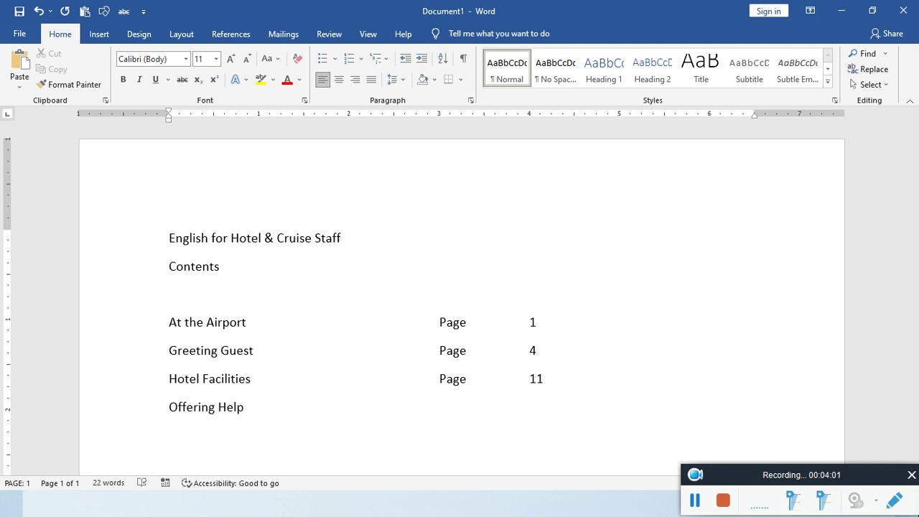
pyautogui.write('Page')
pyautogui.press('Tab')
pyautogui.press('BackSpace')
pyautogui.write('4')
pyautogui.write('Dealing ')
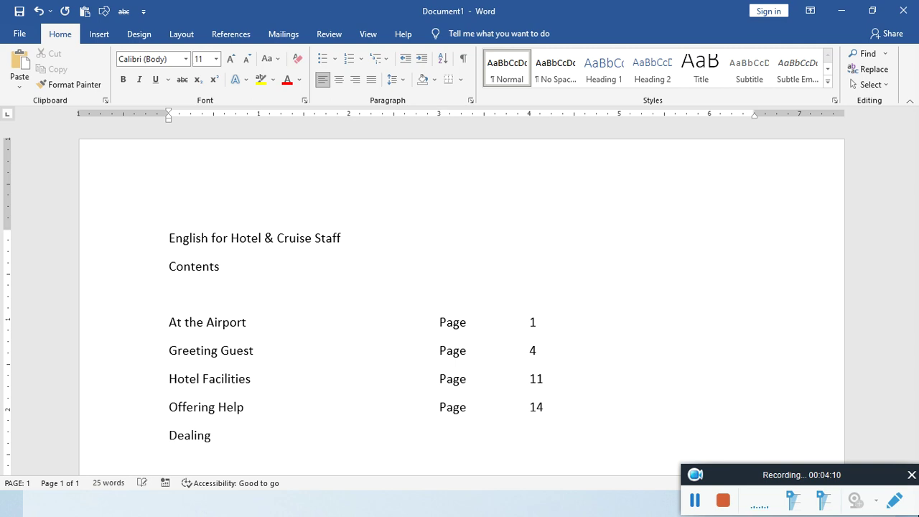
pyautogui.write('wit')
pyautogui.write('request')
pyautogui.press('Tab')
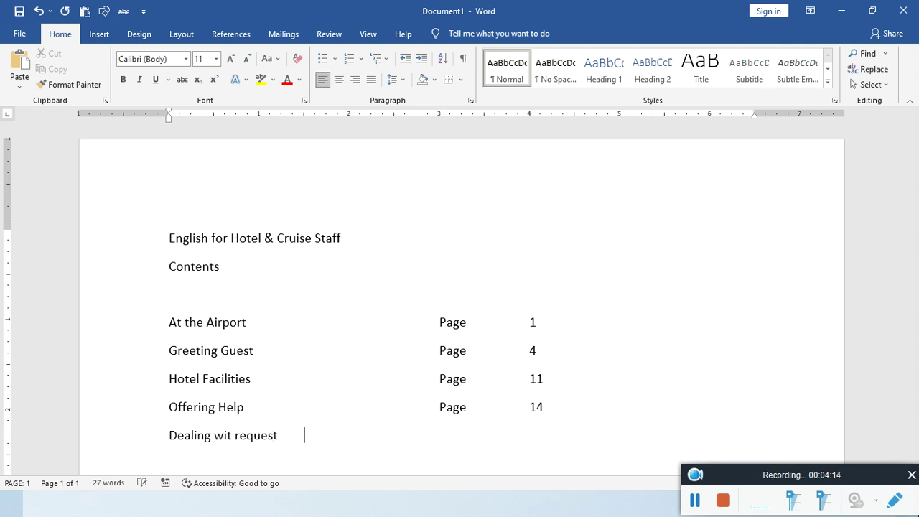
pyautogui.press('Tab')
pyautogui.write('Page\t1')
pyautogui.write('8')
pyautogui.scroll(-2, 337, 246)
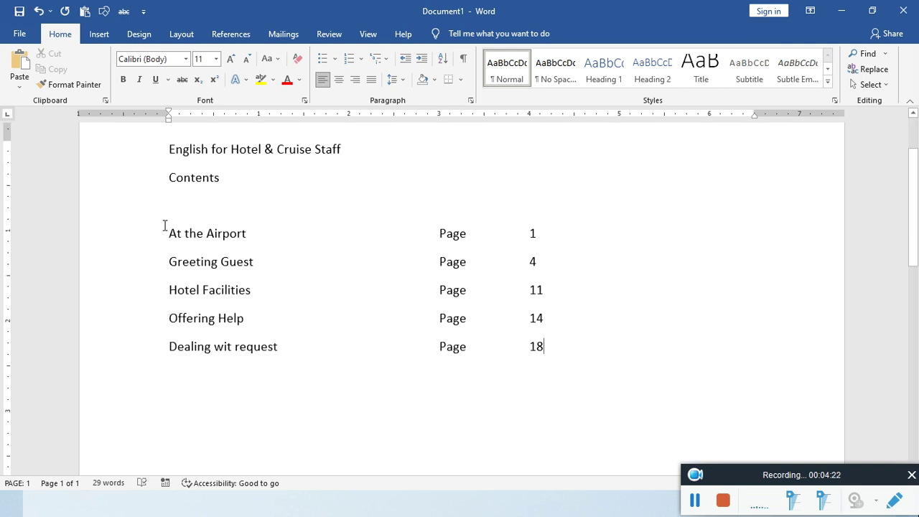
# Step: Give the five contents lines four-diamond bullets and 2.0 line spacing
pyautogui.moveTo(165, 228); pyautogui.dragTo(607, 343)
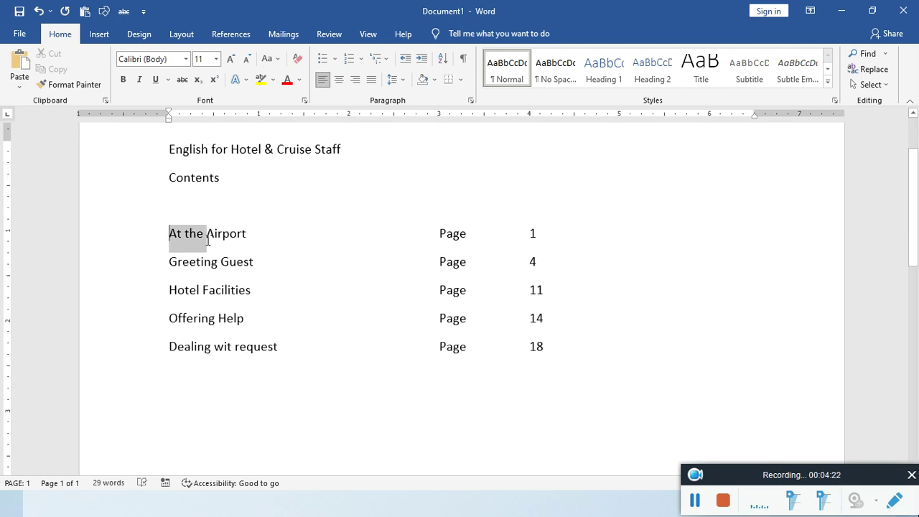
pyautogui.click(335, 60)
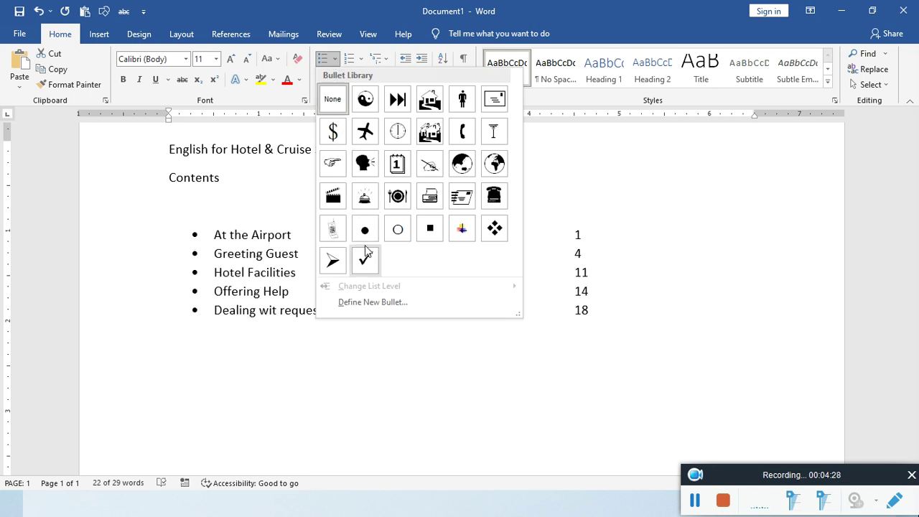
pyautogui.click(494, 228)
pyautogui.click(393, 79)
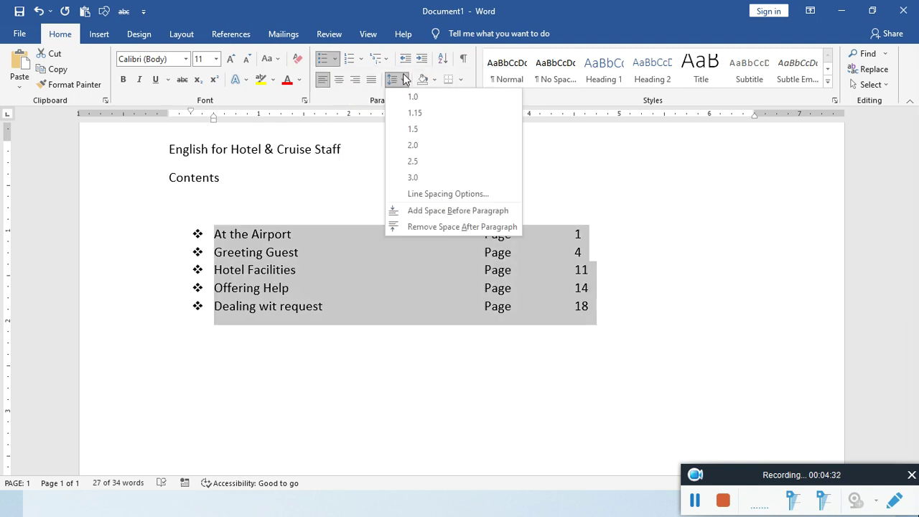
pyautogui.click(415, 147)
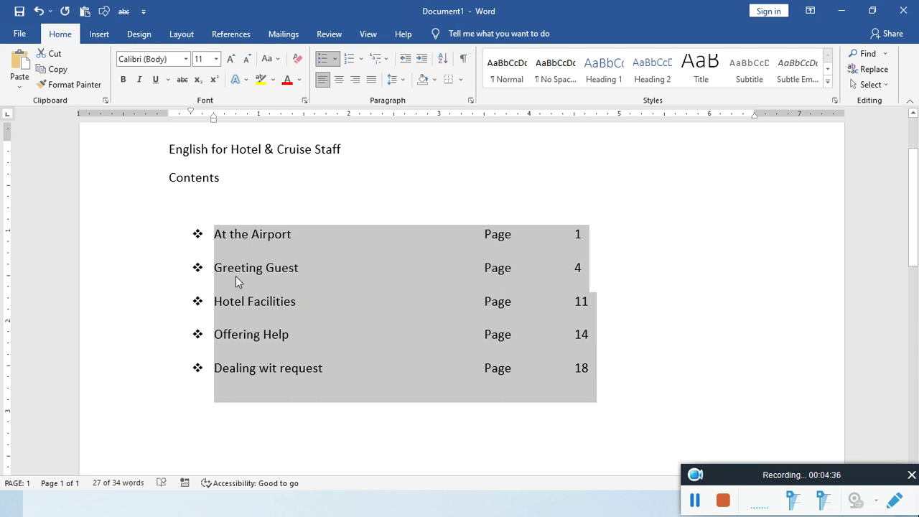
pyautogui.click(222, 234)
# Step: Renumber the contents list with Roman numerals I., II., III
pyautogui.moveTo(218, 234); pyautogui.dragTo(632, 361)
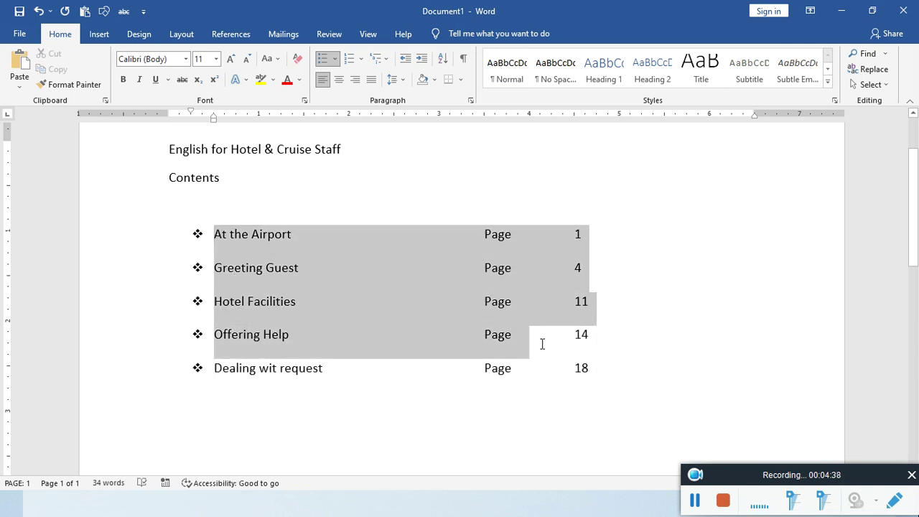
pyautogui.click(361, 59)
pyautogui.click(430, 122)
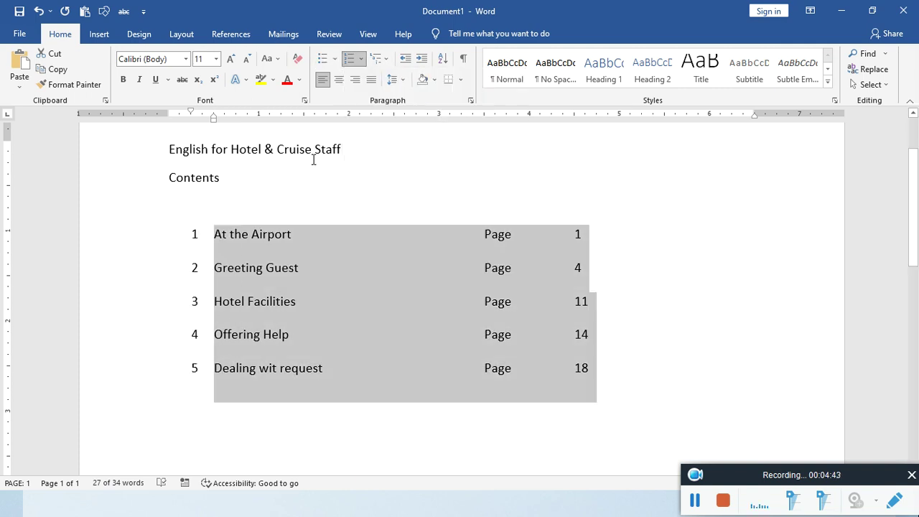
pyautogui.click(361, 59)
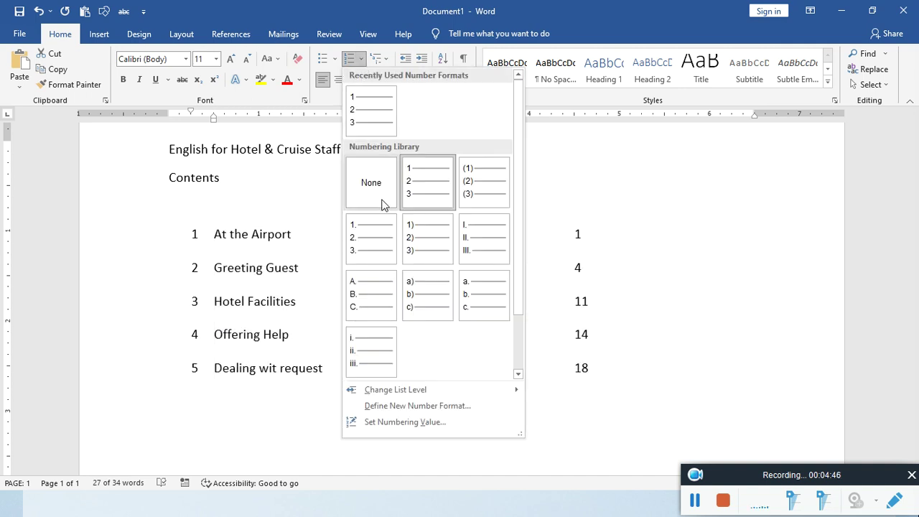
pyautogui.click(387, 249)
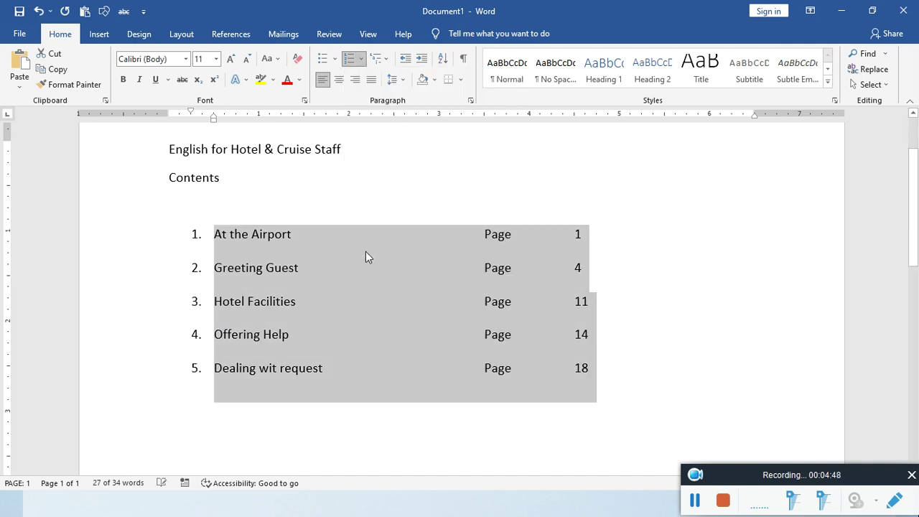
pyautogui.click(363, 60)
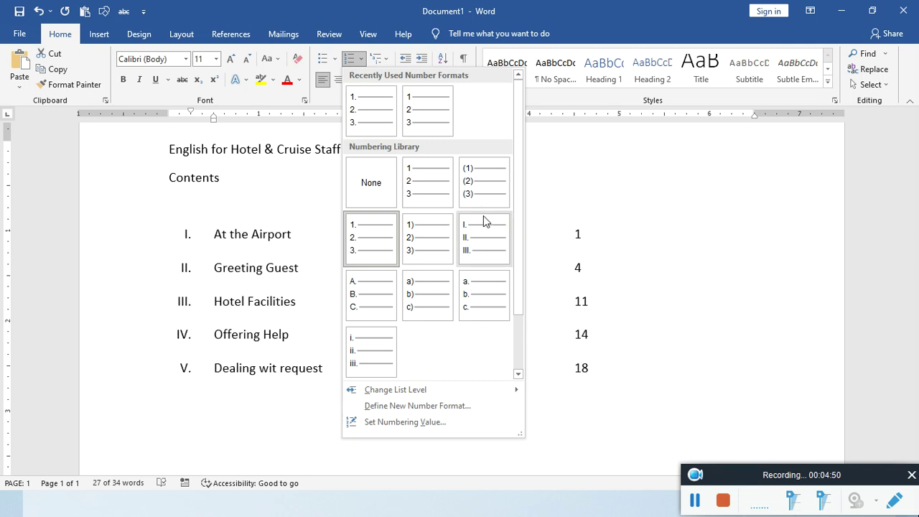
pyautogui.click(479, 248)
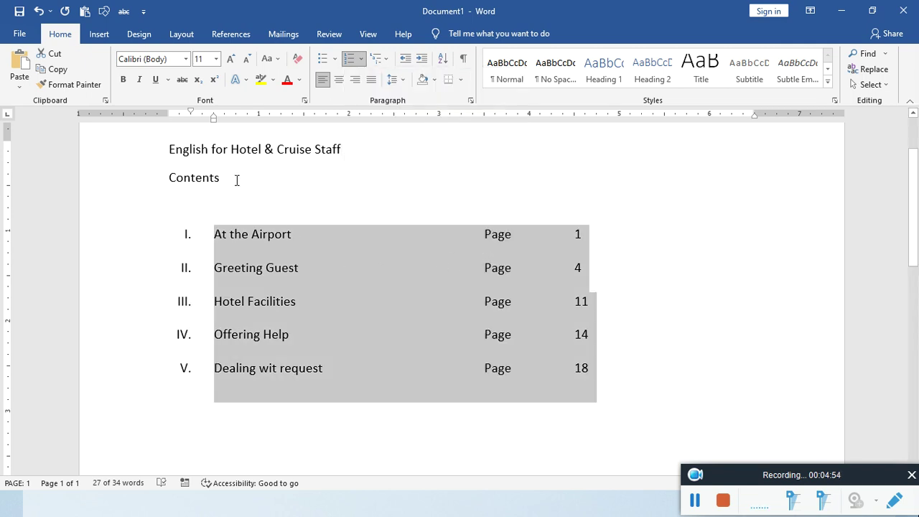
# Step: Center the title and Contents lines, remove space after them, and enlarge the font
pyautogui.moveTo(237, 180); pyautogui.dragTo(154, 150)
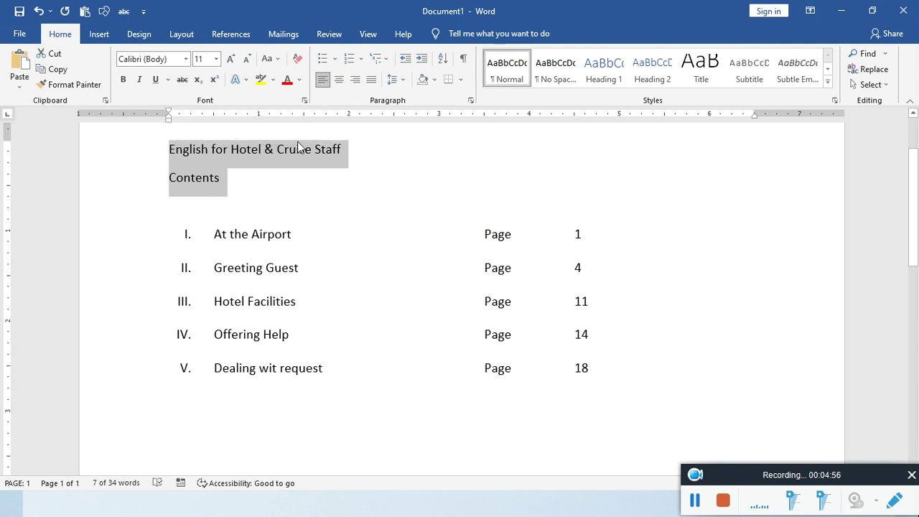
pyautogui.click(335, 83)
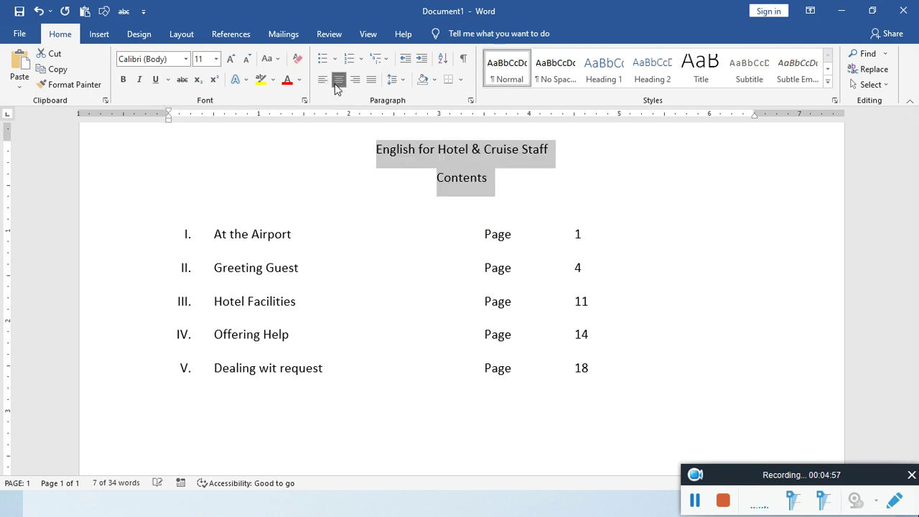
pyautogui.click(394, 79)
pyautogui.click(421, 221)
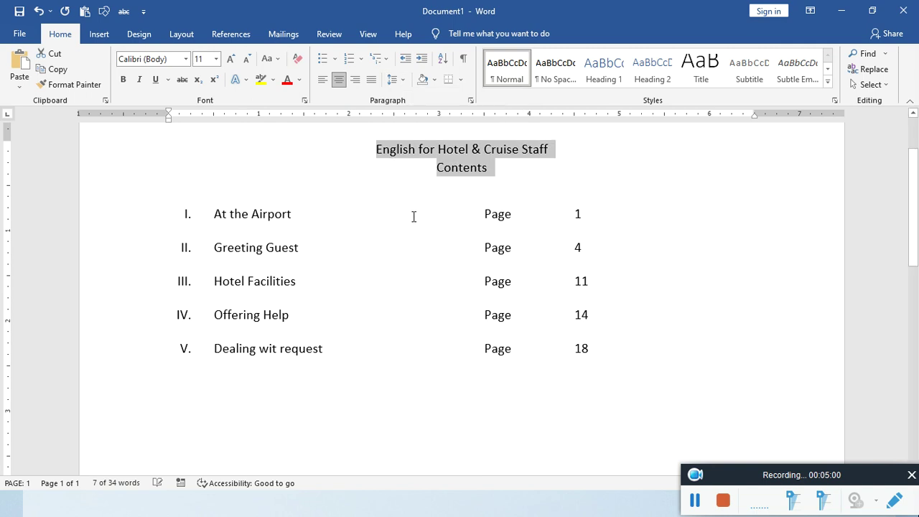
pyautogui.click(506, 177)
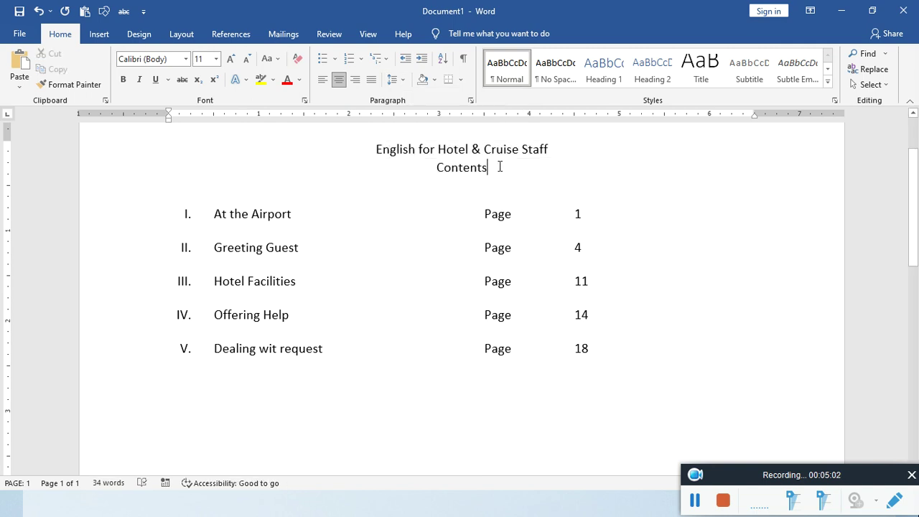
pyautogui.moveTo(499, 168); pyautogui.dragTo(372, 151)
pyautogui.click(230, 61)
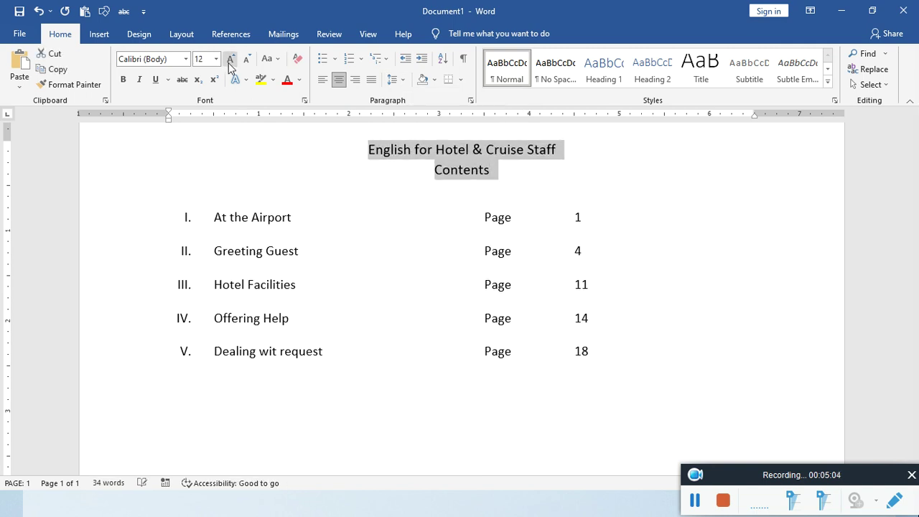
# Step: Make the title and Contents lines 14 pt bold
pyautogui.click(229, 60)
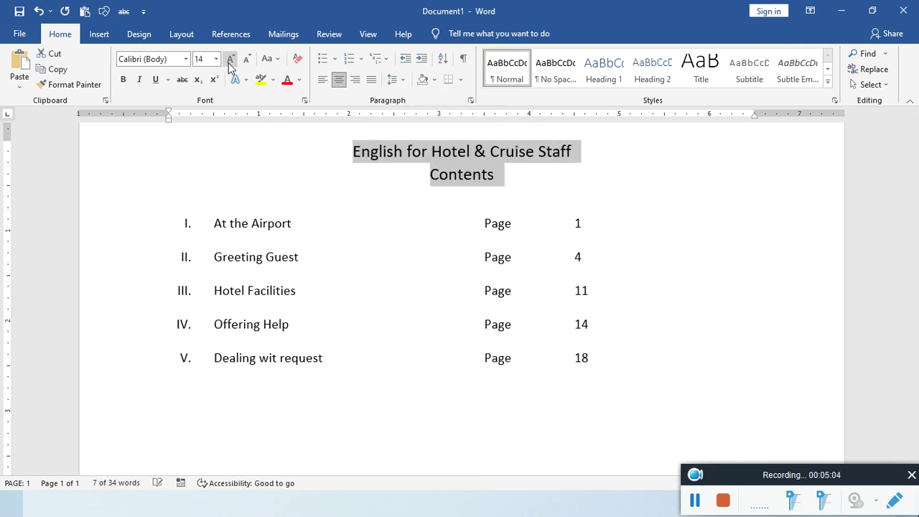
pyautogui.click(123, 79)
pyautogui.click(347, 285)
# Step: Renumber the contents list as 1. 2. 3
pyautogui.moveTo(603, 363)
pyautogui.mouseDown()
pyautogui.moveTo(481, 333)
pyautogui.moveTo(214, 223)
pyautogui.mouseUp()
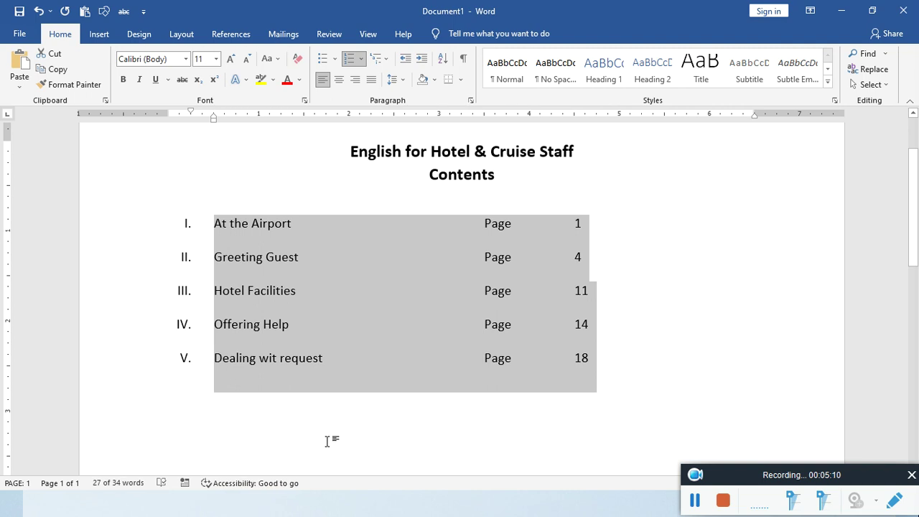
pyautogui.click(360, 59)
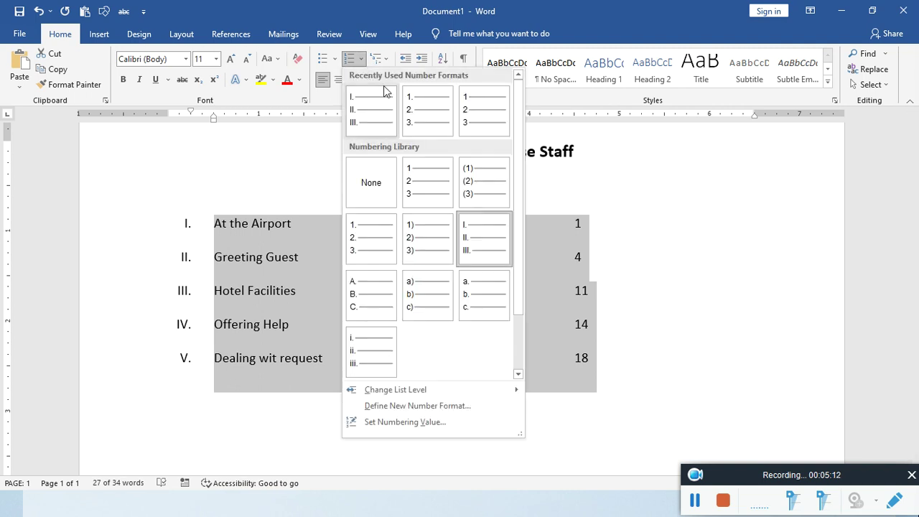
pyautogui.click(411, 106)
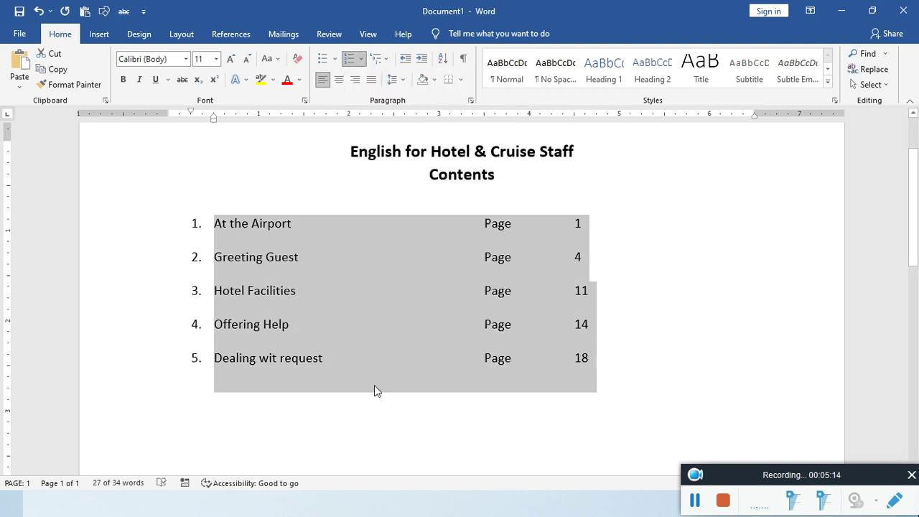
pyautogui.click(374, 385)
# Step: Reselect all five contents lines, then start a new blank document
pyautogui.scroll(2, 374, 385)
pyautogui.scroll(-5, 374, 384)
pyautogui.scroll(4, 374, 384)
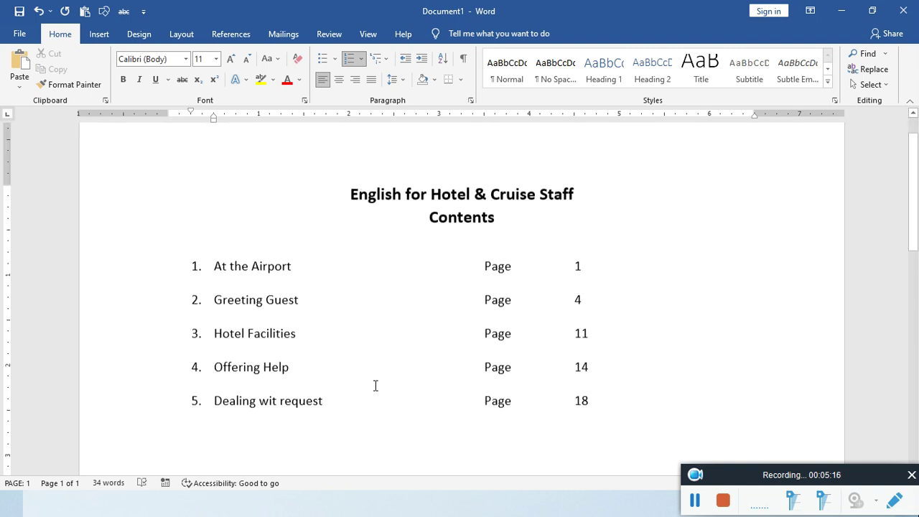
pyautogui.scroll(-3, 308, 305)
pyautogui.scroll(4, 308, 308)
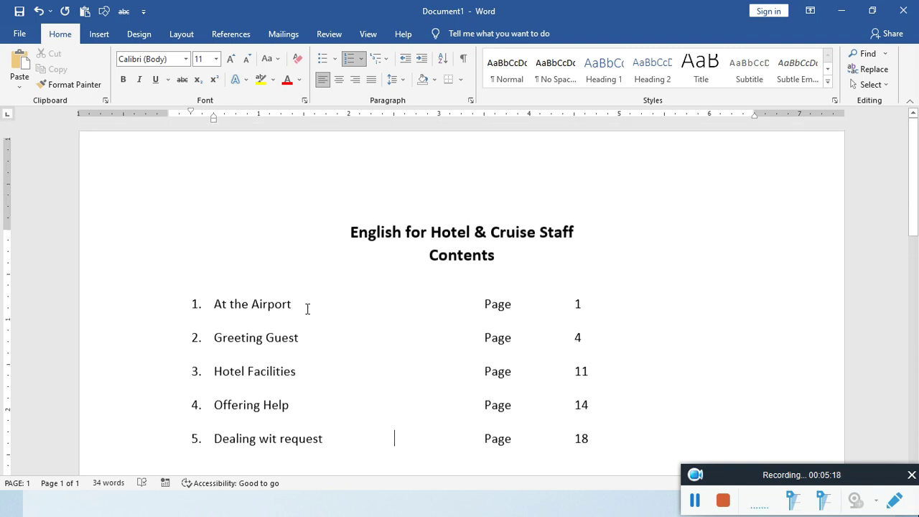
pyautogui.scroll(-3, 307, 308)
pyautogui.scroll(3, 458, 287)
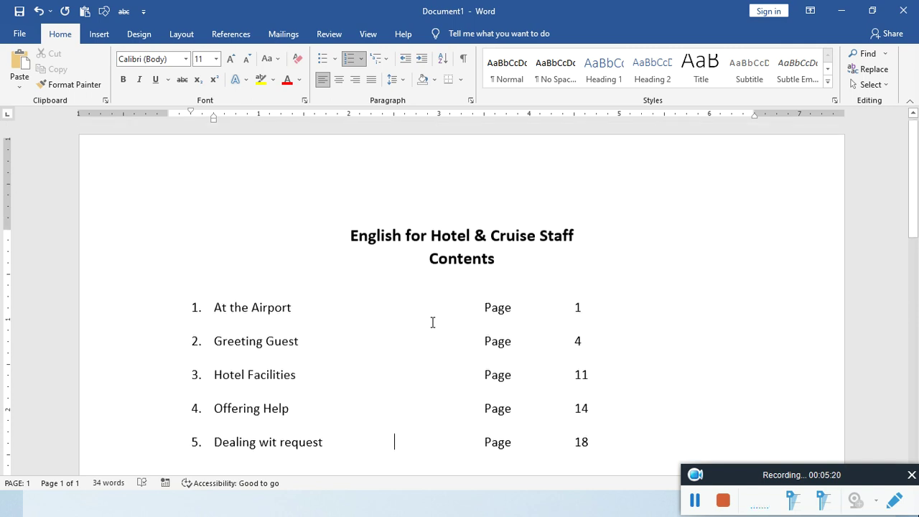
pyautogui.scroll(-3, 432, 322)
pyautogui.scroll(3, 433, 323)
pyautogui.scroll(-1, 423, 322)
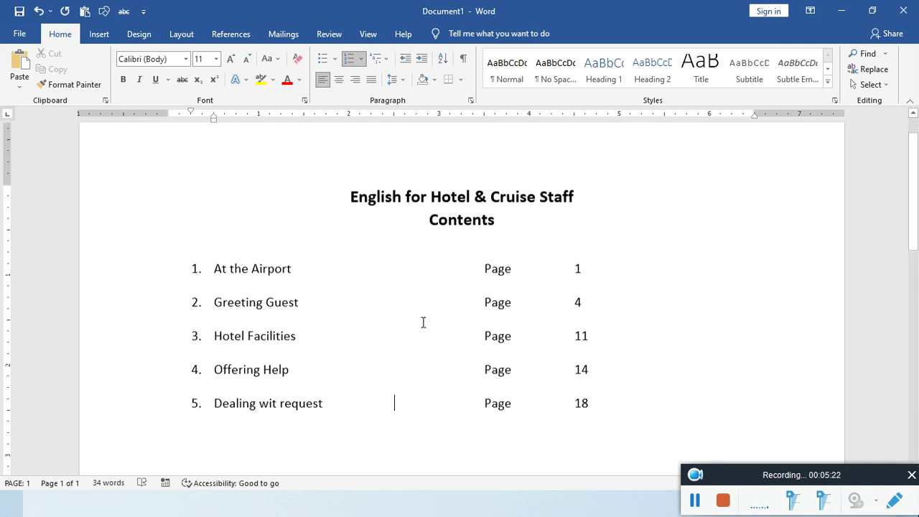
pyautogui.moveTo(215, 267); pyautogui.dragTo(636, 402)
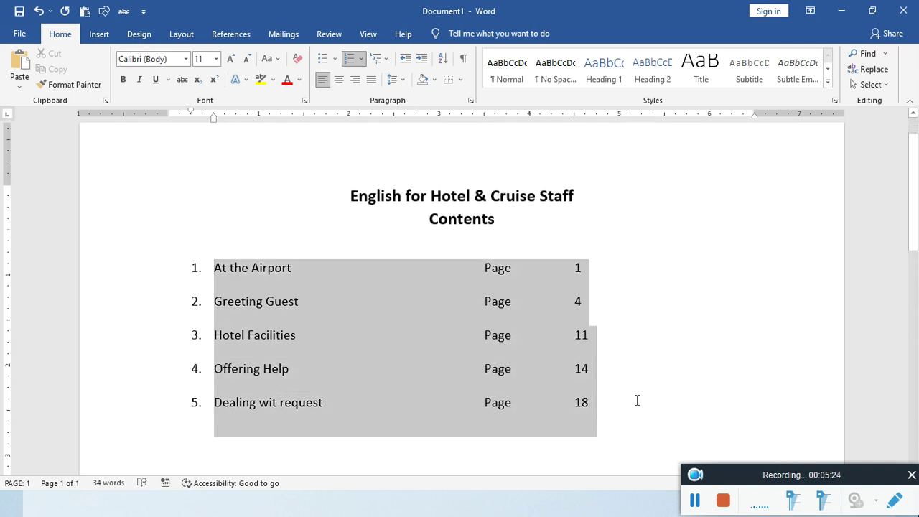
pyautogui.moveTo(636, 402); pyautogui.dragTo(636, 402)
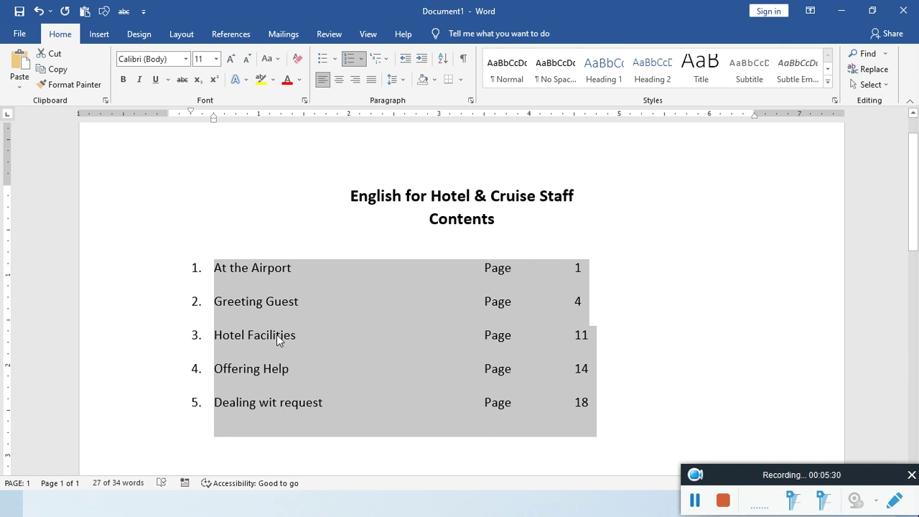
pyautogui.hotkey('ctrl', 'n')
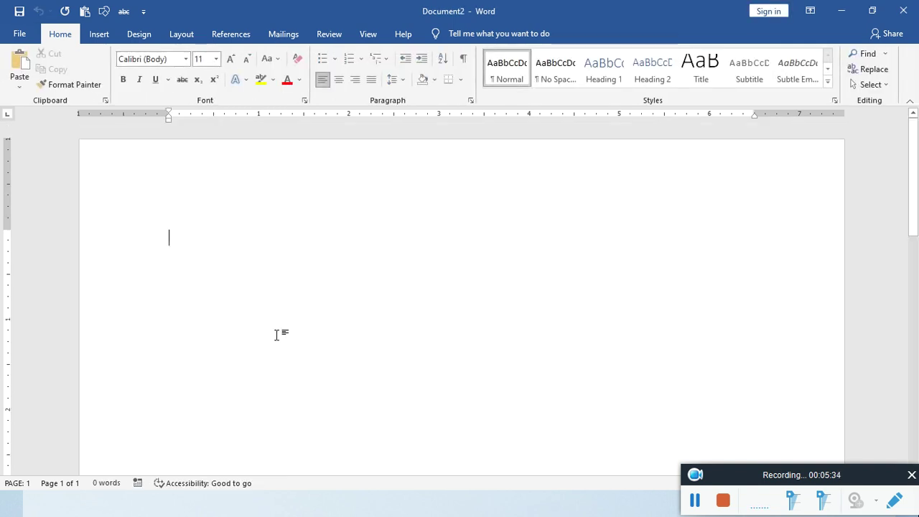
# Step: Type 'Swe Taung Restaurant', append ' Menu', and leave a blank line below
pyautogui.write('S')
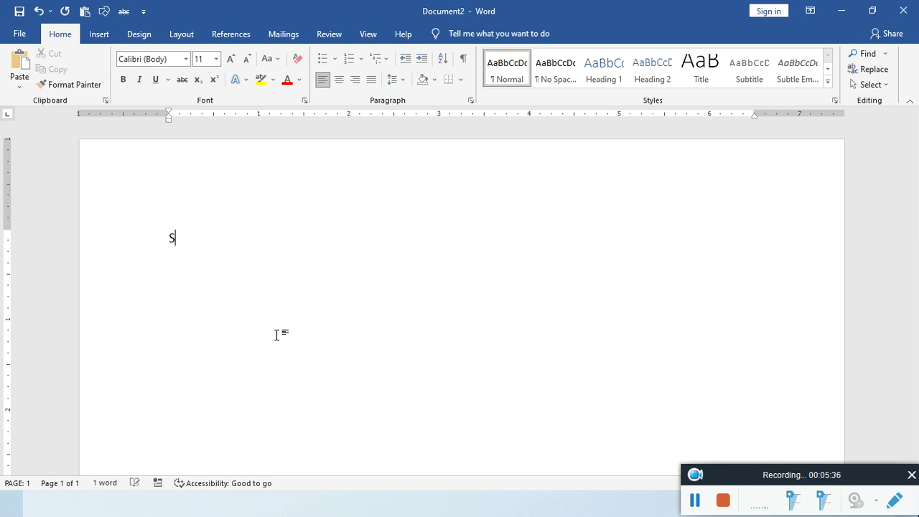
pyautogui.write('we Ta')
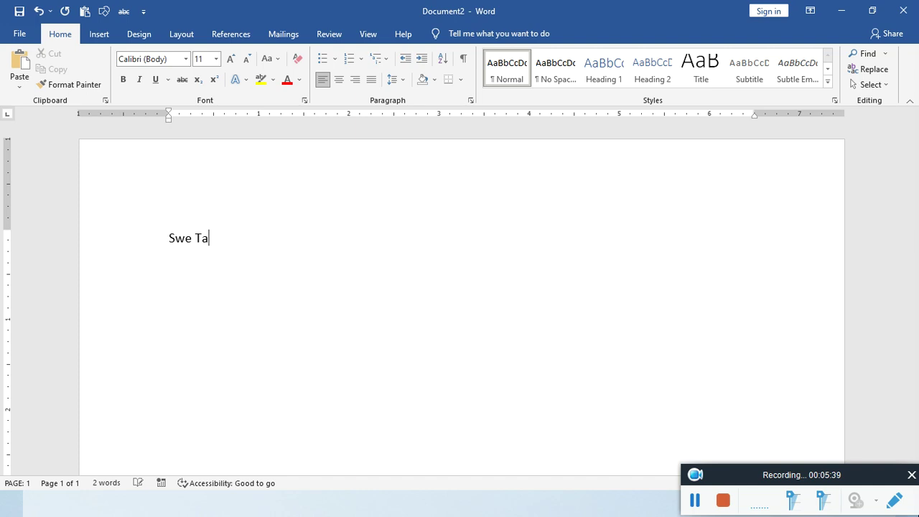
pyautogui.write('ung Restaurant')
pyautogui.press('Return')
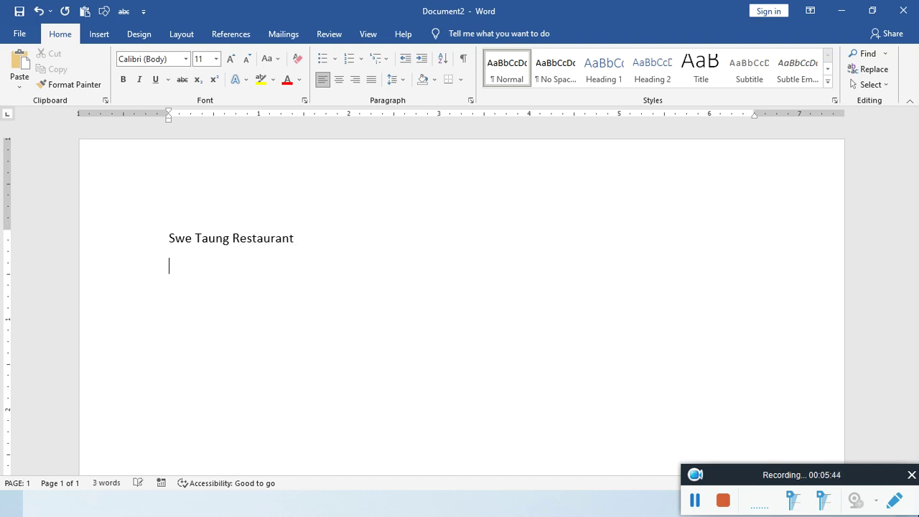
pyautogui.click(313, 240)
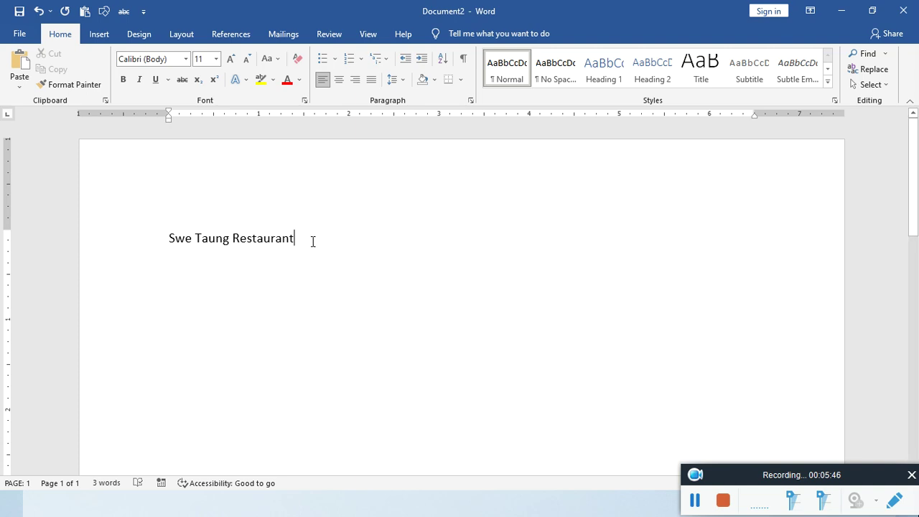
pyautogui.write('Menu')
pyautogui.press('Return')
pyautogui.press('Return')
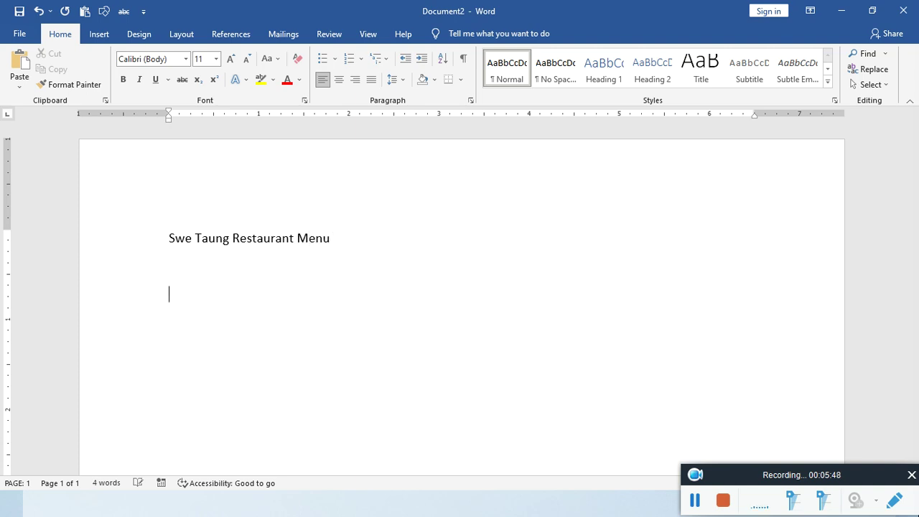
# Step: Type the first menu items, from Port and Port Chopped through Chicken Soup, one per line
pyautogui.write('Port')
pyautogui.press('Return')
pyautogui.write('Port Ch')
pyautogui.write('op')
pyautogui.press('BackSpace')
pyautogui.press('BackSpace')
pyautogui.write('hopped')
pyautogui.press('Return')
pyautogui.write('Port TapaPort Stw')
pyautogui.press('BackSpace')
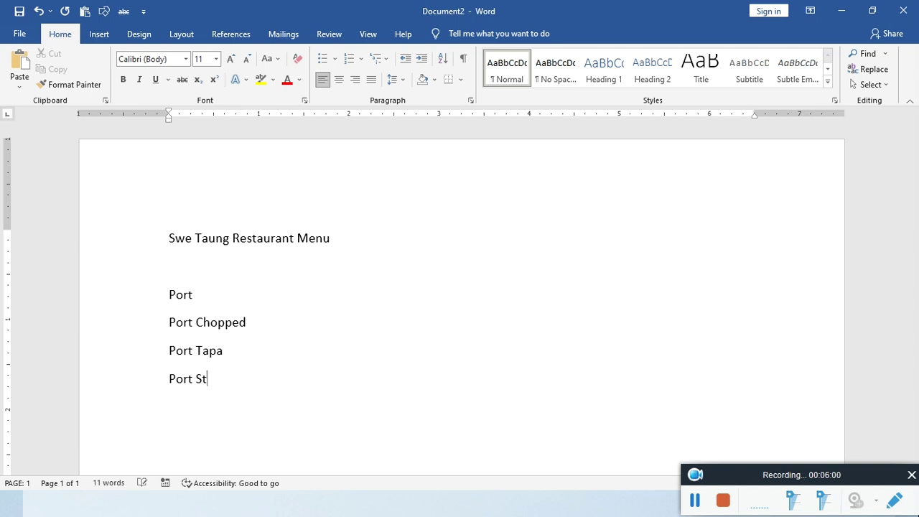
pyautogui.write('we')
pyautogui.press('BackSpace')
pyautogui.press('BackSpace')
pyautogui.write('ew')
pyautogui.write('ed')
pyautogui.write('Ch')
pyautogui.write('icken')
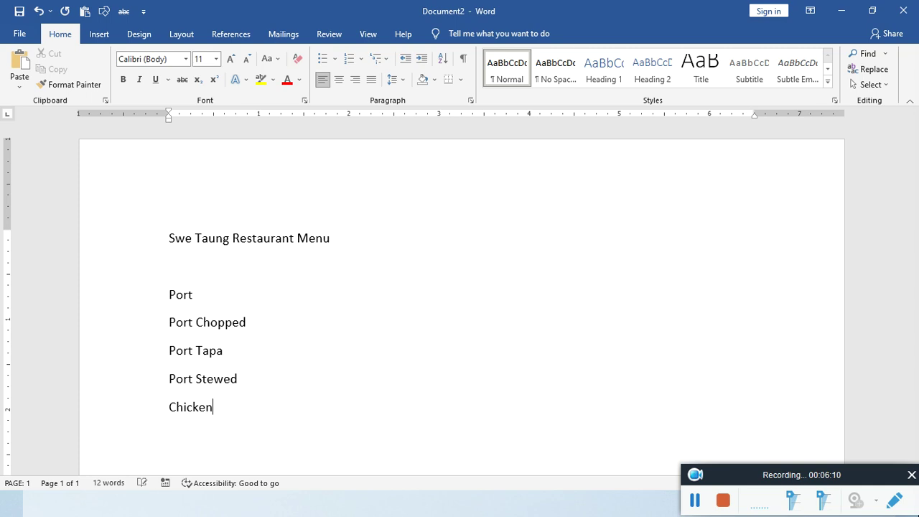
pyautogui.write('hicken Soup')
pyautogui.press('Return')
# Step: Add Chicken Salad, fixing the 'Sald' typo, and Chicken Wings
pyautogui.write('Chicken Sald')
pyautogui.press('Return')
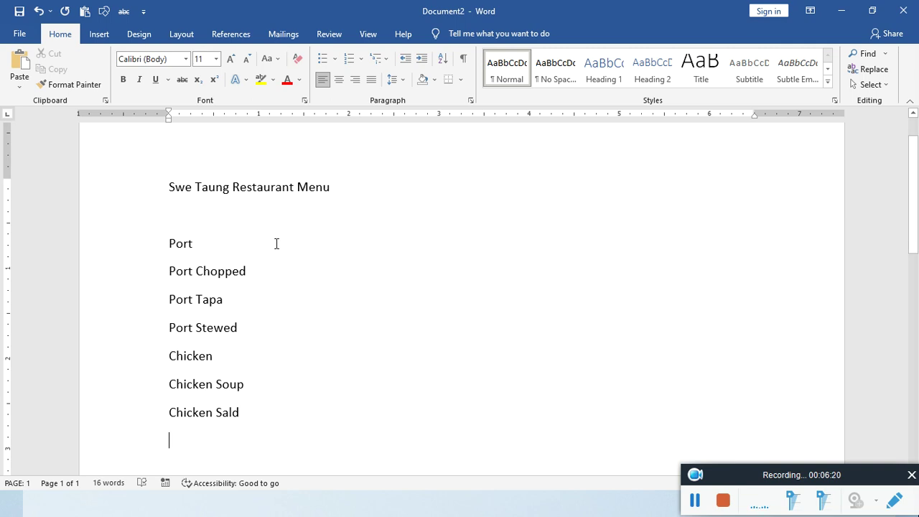
pyautogui.click(235, 412)
pyautogui.write('a')
pyautogui.press('Return')
pyautogui.write('Chick')
pyautogui.press('BackSpace')
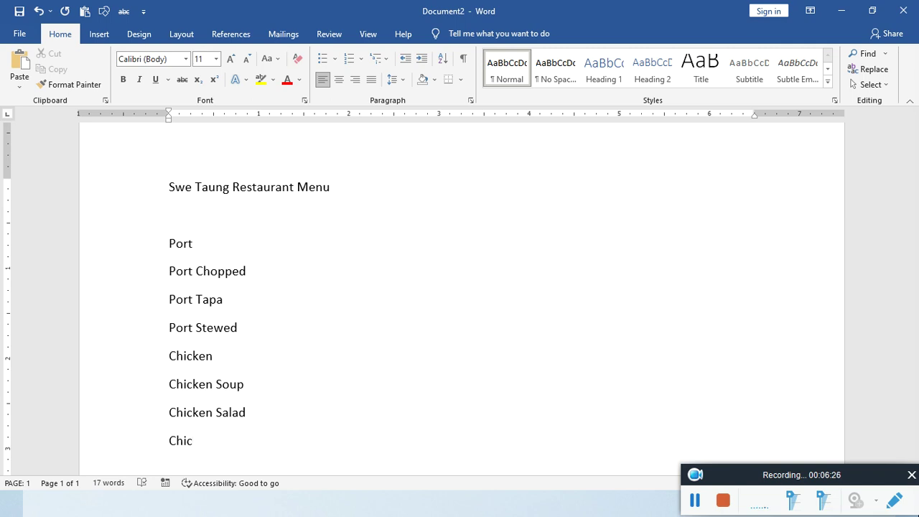
pyautogui.write('ken Wings')
pyautogui.scroll(-3, 260, 415)
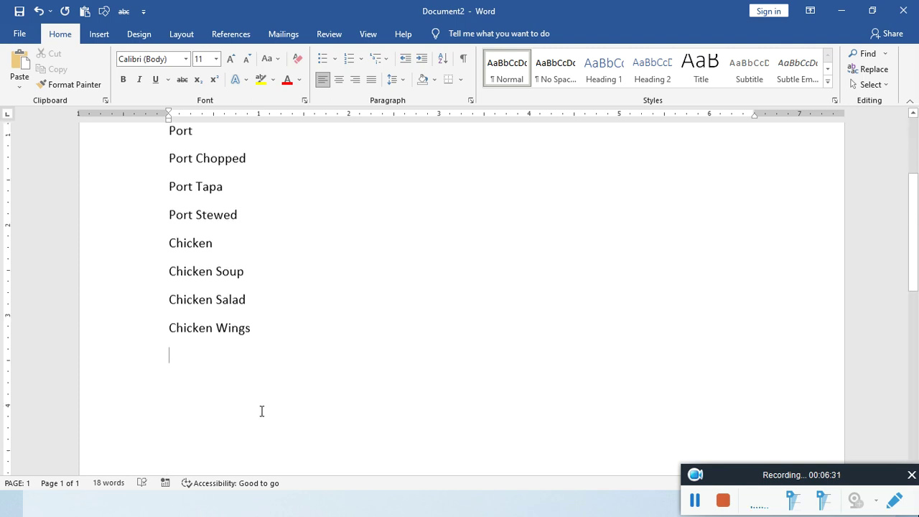
# Step: Type Beef, Beef Steak, Beef Noodle and Tender Lion as the last four menu lines
pyautogui.write('Beef ')
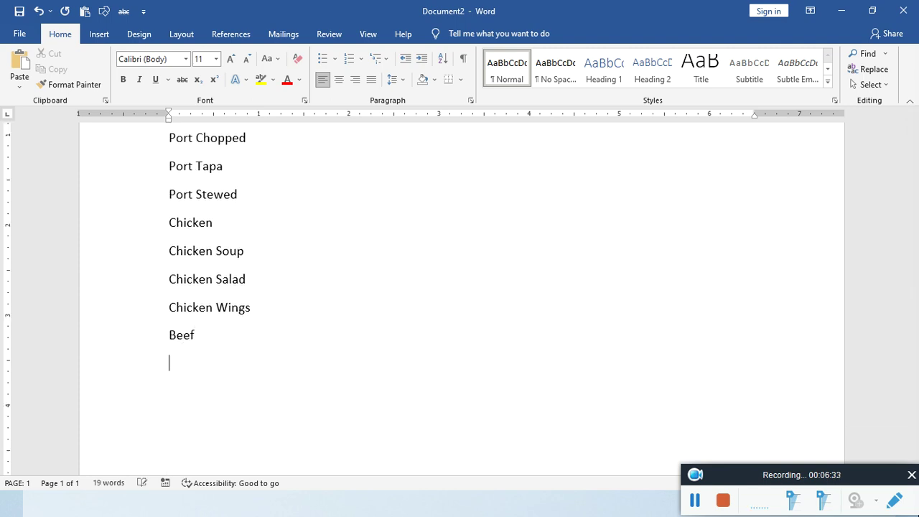
pyautogui.write('Beef ')
pyautogui.write('Steak')
pyautogui.press('Return')
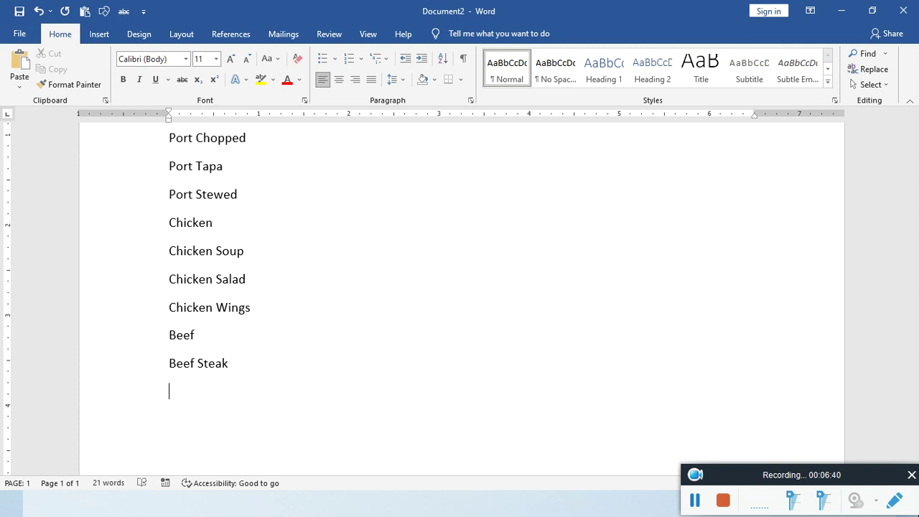
pyautogui.write('Beef Noodle')
pyautogui.press('Return')
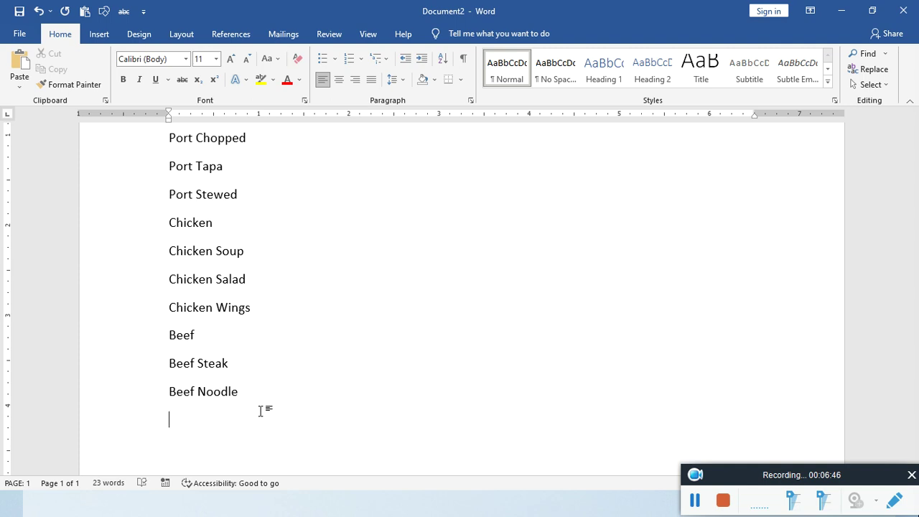
pyautogui.write('Tend')
pyautogui.write('er Lion')
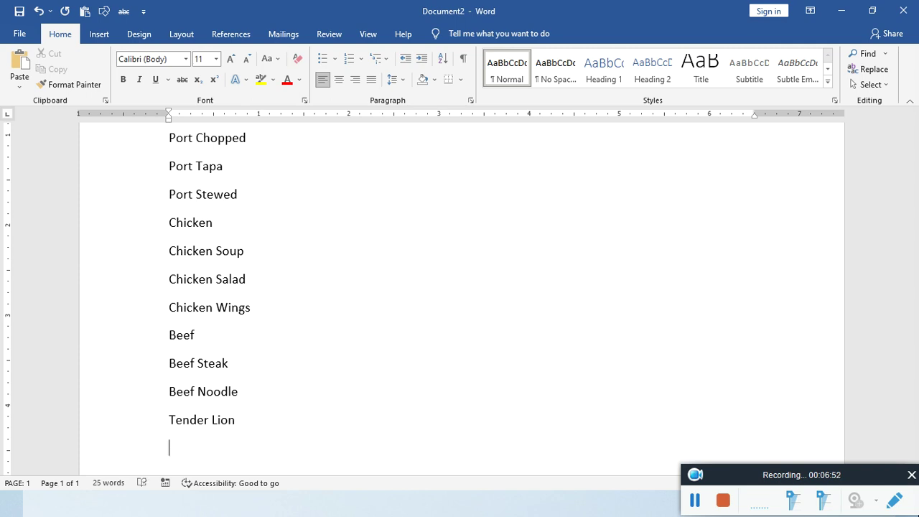
pyautogui.scroll(3, 151, 381)
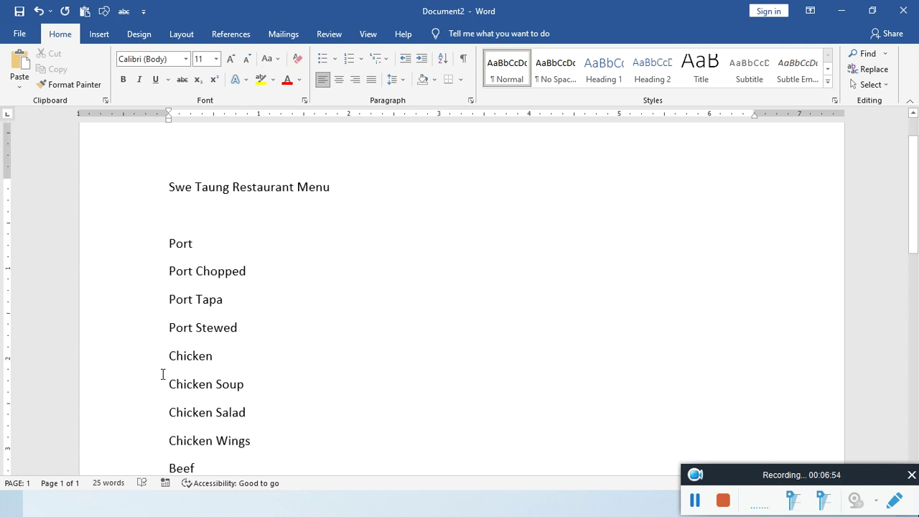
pyautogui.hotkey('alt', 'Tab')
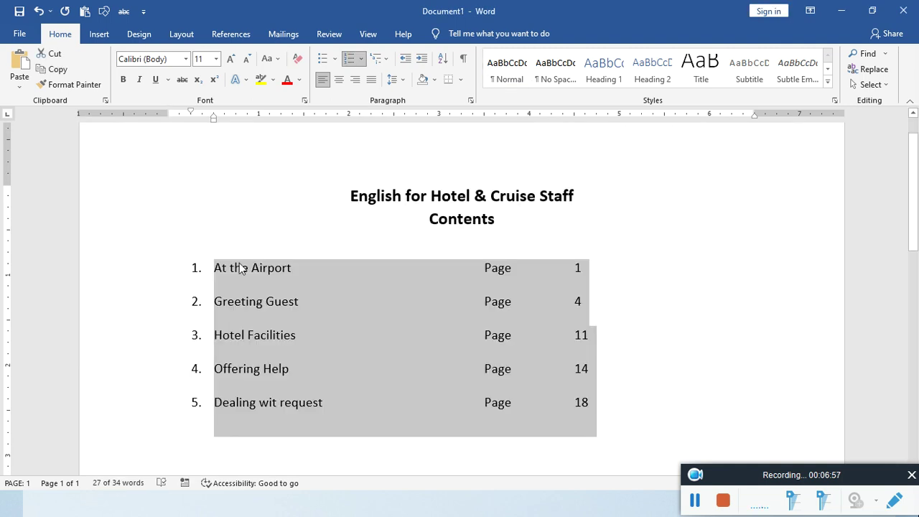
pyautogui.click(213, 267)
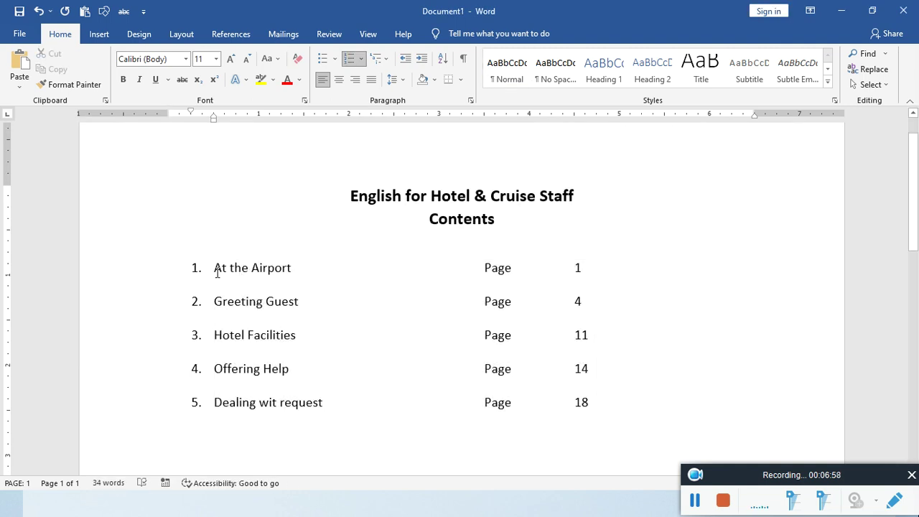
pyautogui.moveTo(217, 273); pyautogui.dragTo(603, 406)
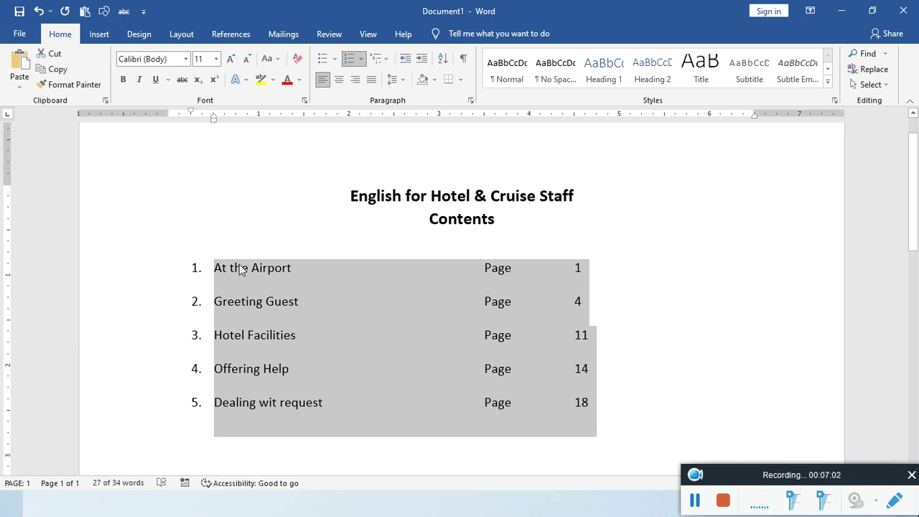
pyautogui.hotkey('alt', 'Tab')
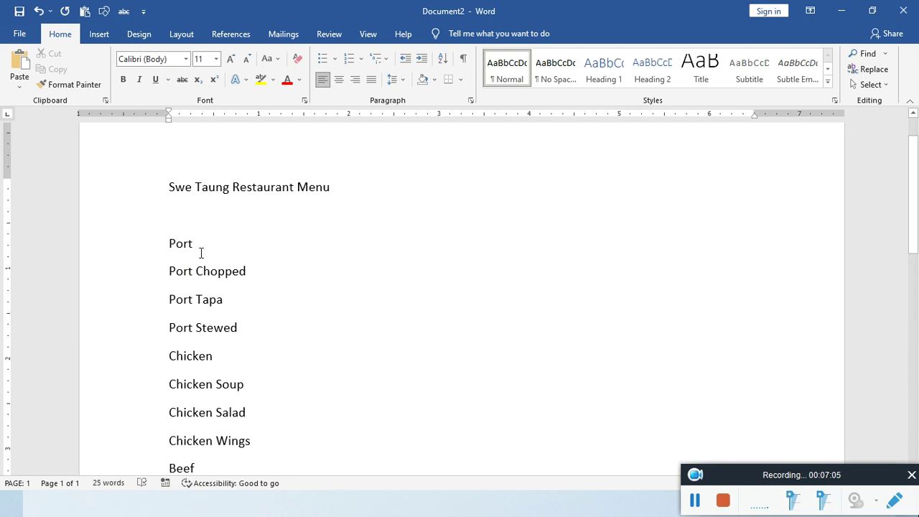
pyautogui.moveTo(199, 246)
pyautogui.mouseDown()
pyautogui.moveTo(169, 246)
pyautogui.moveTo(249, 334)
pyautogui.mouseUp()
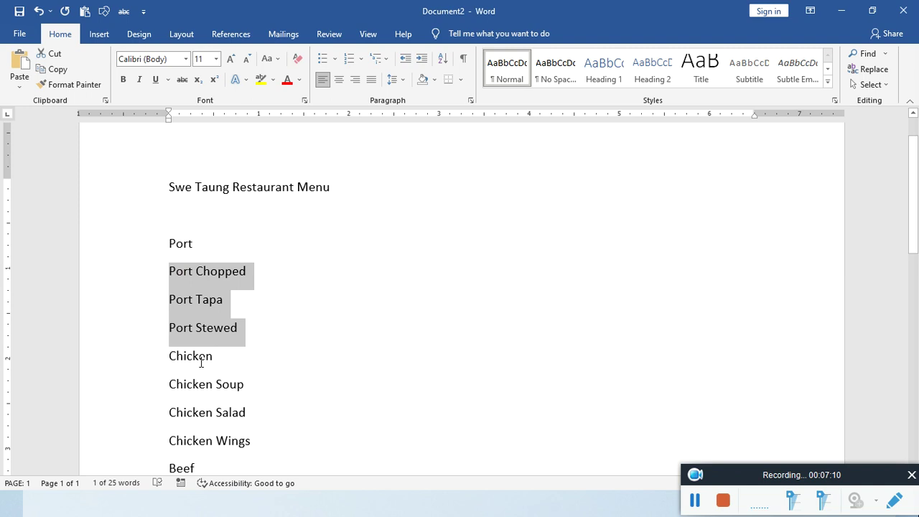
pyautogui.moveTo(170, 381); pyautogui.dragTo(262, 440)
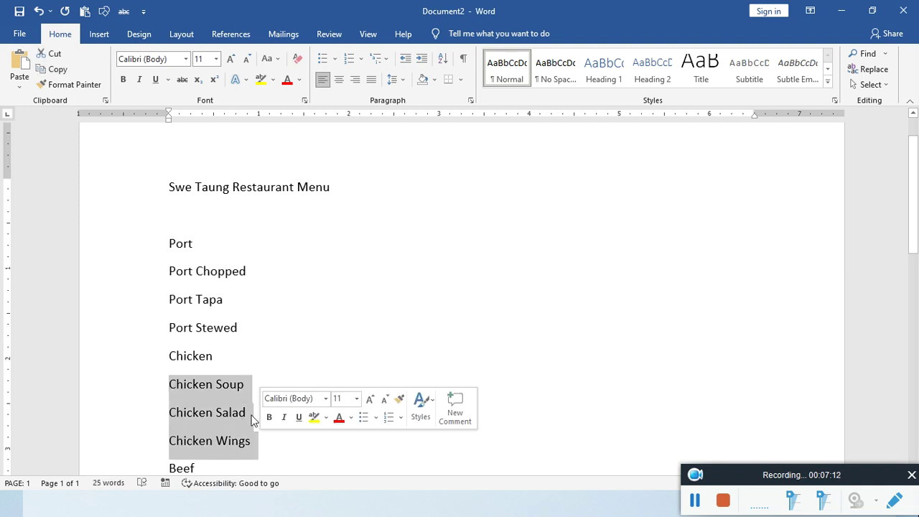
pyautogui.scroll(-4, 264, 316)
pyautogui.click(185, 289)
pyautogui.moveTo(201, 291)
pyautogui.mouseDown()
pyautogui.moveTo(164, 291)
pyautogui.moveTo(304, 392)
pyautogui.mouseUp()
pyautogui.click(183, 318)
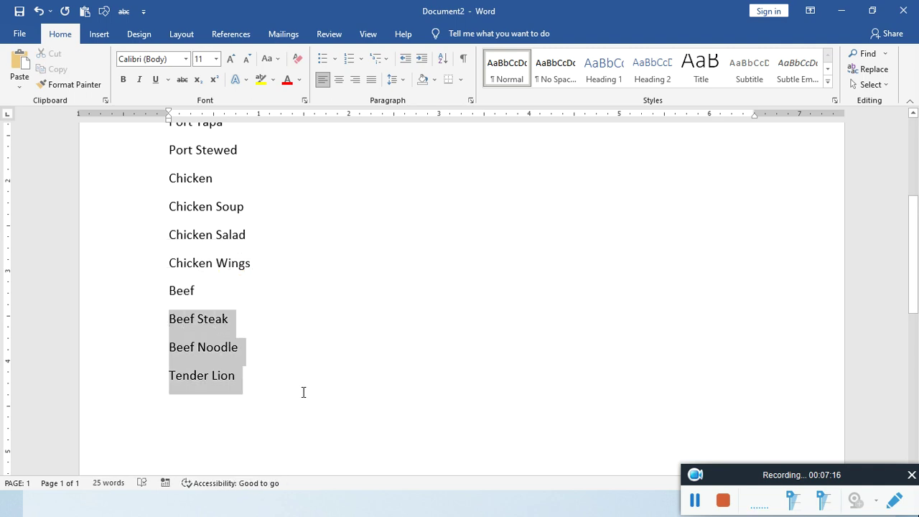
pyautogui.scroll(4, 302, 385)
pyautogui.scroll(1, 290, 368)
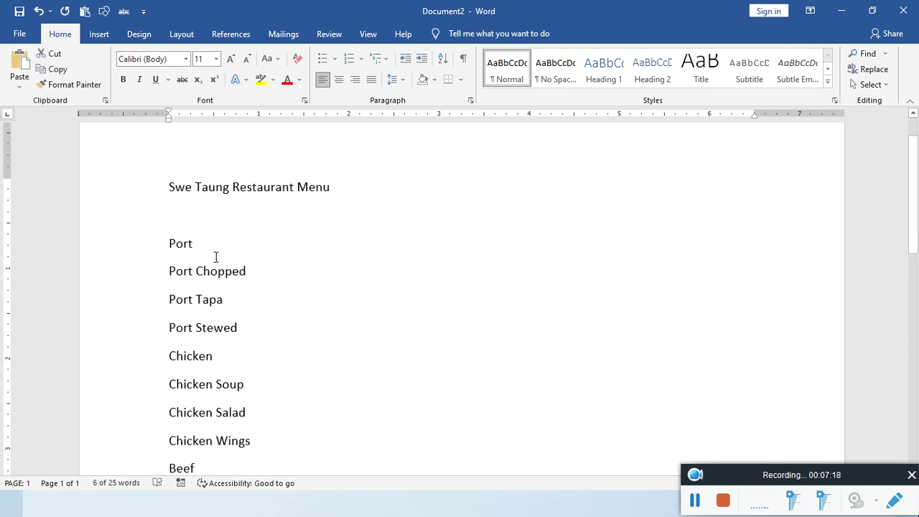
pyautogui.moveTo(201, 247); pyautogui.dragTo(164, 246)
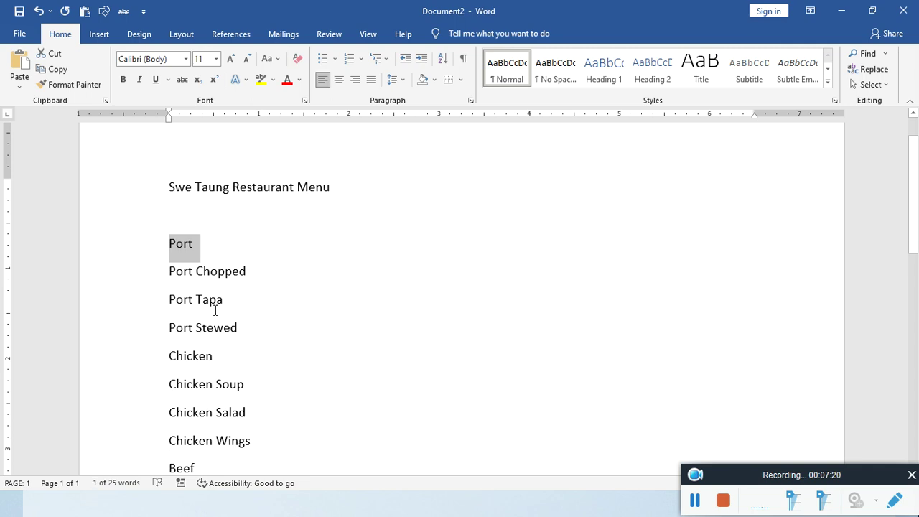
pyautogui.scroll(-2, 218, 298)
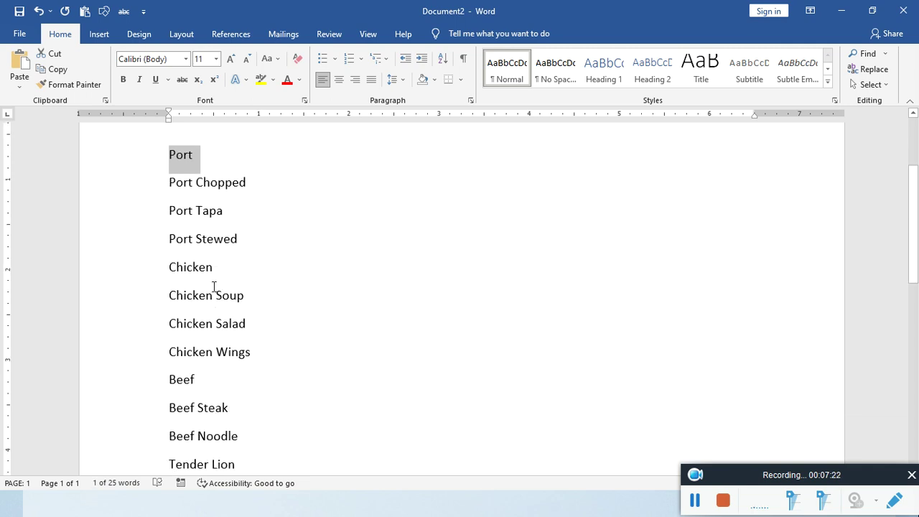
pyautogui.scroll(1, 214, 289)
pyautogui.moveTo(223, 311); pyautogui.dragTo(171, 310)
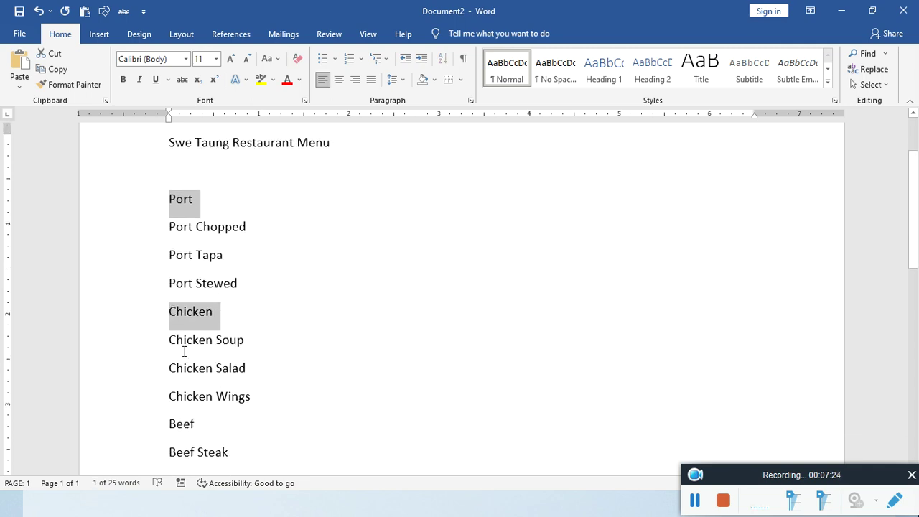
pyautogui.moveTo(204, 425); pyautogui.dragTo(172, 425)
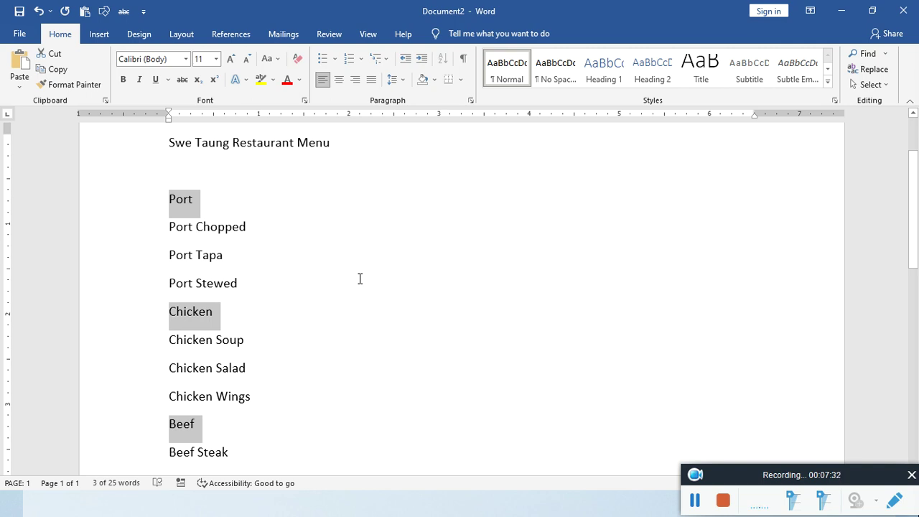
pyautogui.moveTo(189, 199)
pyautogui.mouseDown()
pyautogui.moveTo(239, 244)
pyautogui.moveTo(260, 301)
pyautogui.mouseUp()
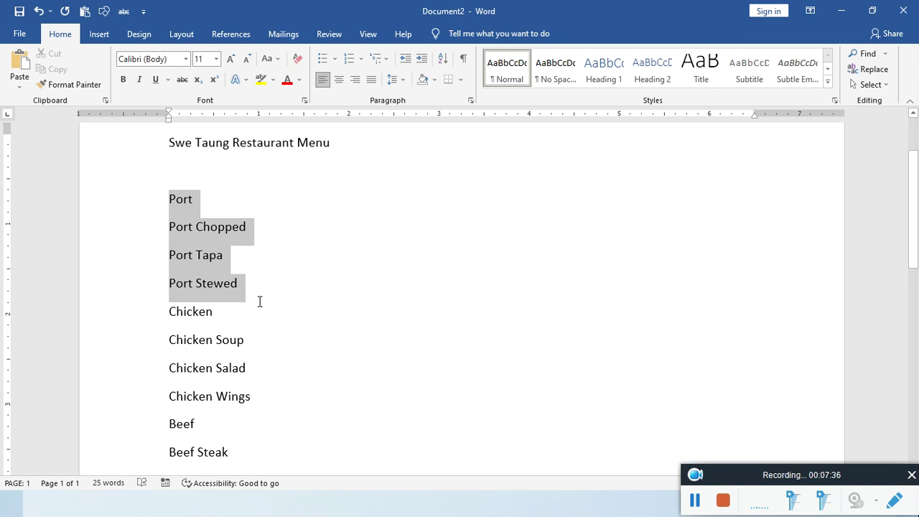
pyautogui.click(258, 301)
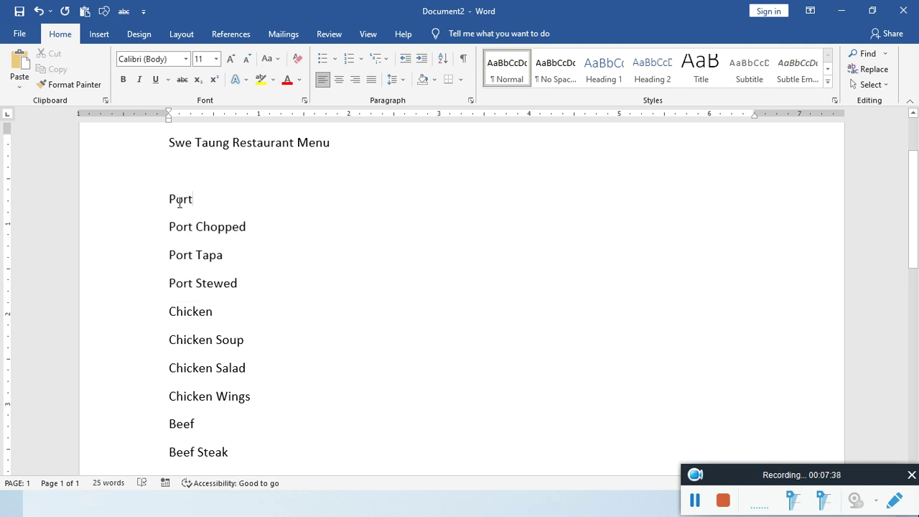
# Step: Select the Port, Chicken and Beef headings and give them the plate-and-cutlery bullet
pyautogui.moveTo(196, 201); pyautogui.dragTo(161, 201)
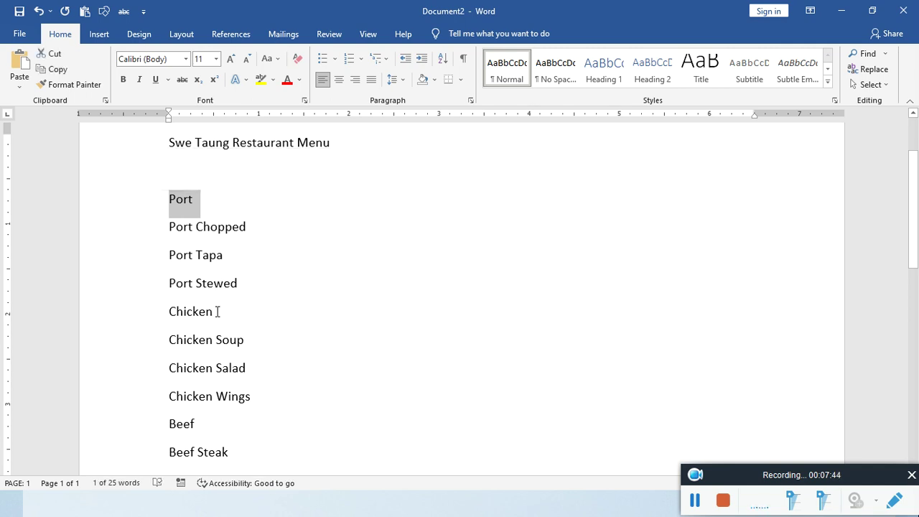
pyautogui.keyDown('ctrl'); pyautogui.moveTo(218, 310); pyautogui.dragTo(170, 323); pyautogui.keyUp('ctrl')
pyautogui.keyDown('ctrl'); pyautogui.moveTo(195, 427); pyautogui.dragTo(164, 427); pyautogui.keyUp('ctrl')
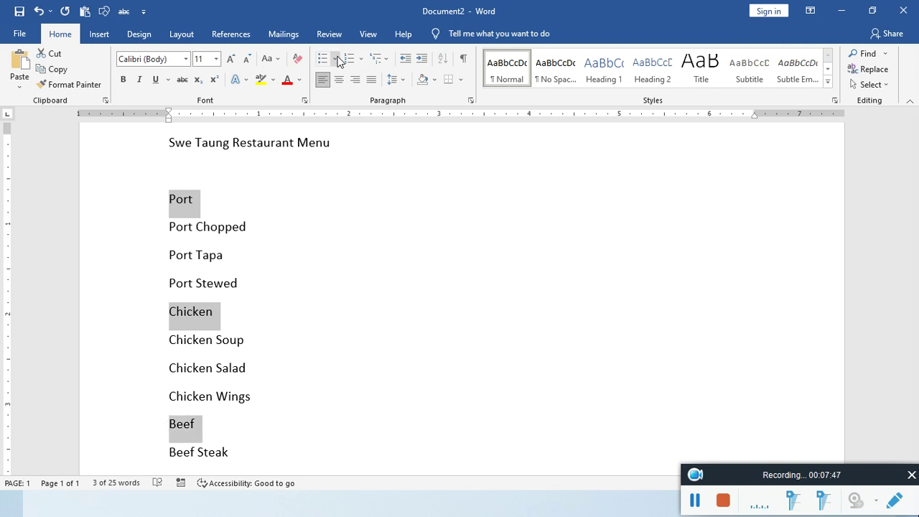
pyautogui.click(335, 58)
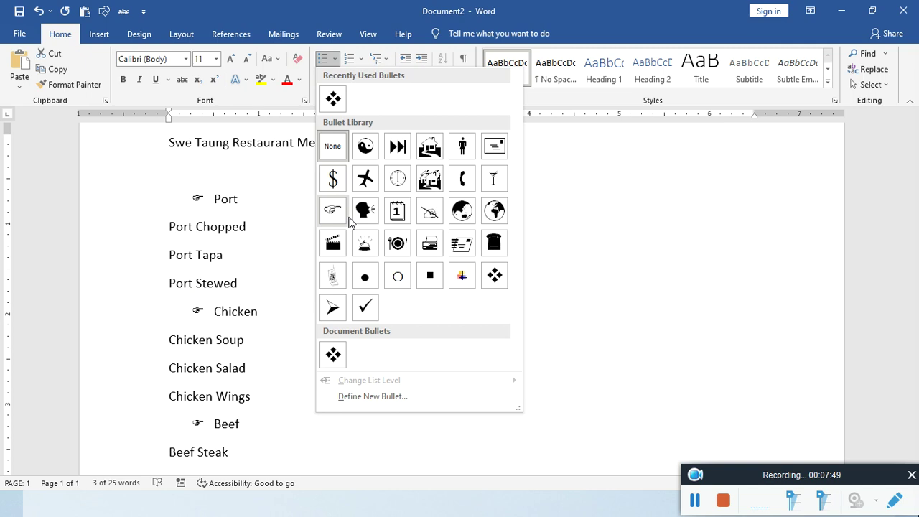
pyautogui.click(396, 245)
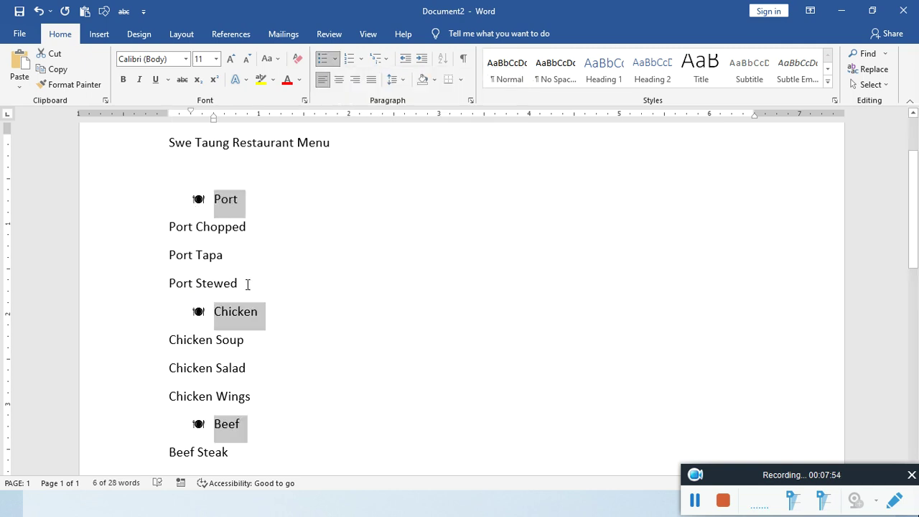
# Step: Give the three Port dishes bell bullets, nested one level under Port
pyautogui.moveTo(246, 283); pyautogui.dragTo(170, 230)
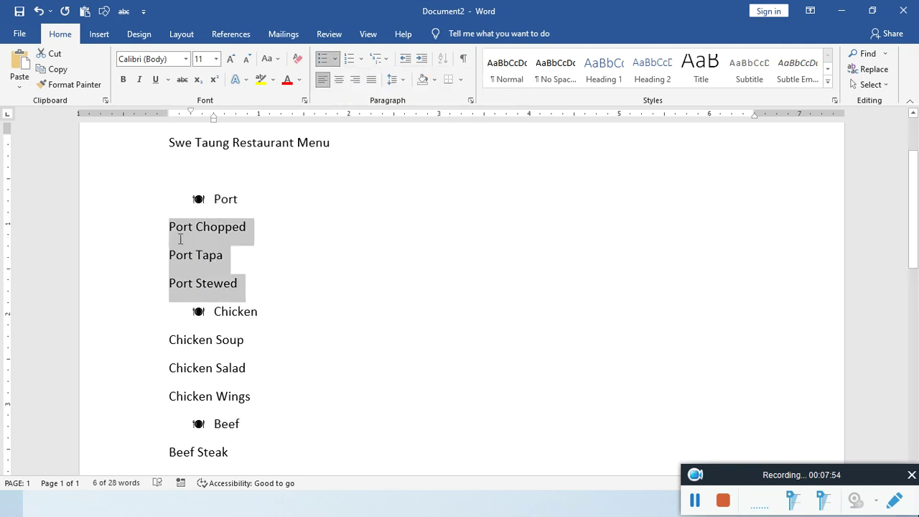
pyautogui.click(335, 58)
pyautogui.click(366, 245)
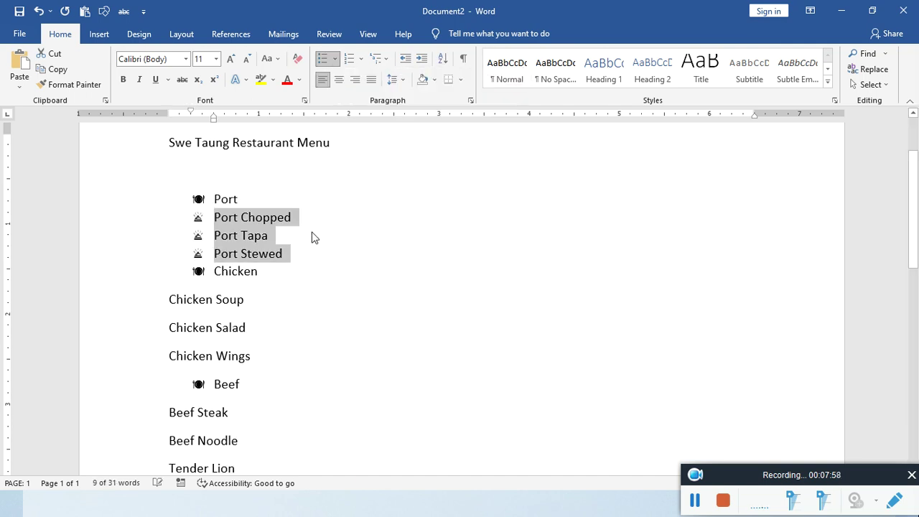
pyautogui.click(421, 60)
pyautogui.click(421, 61)
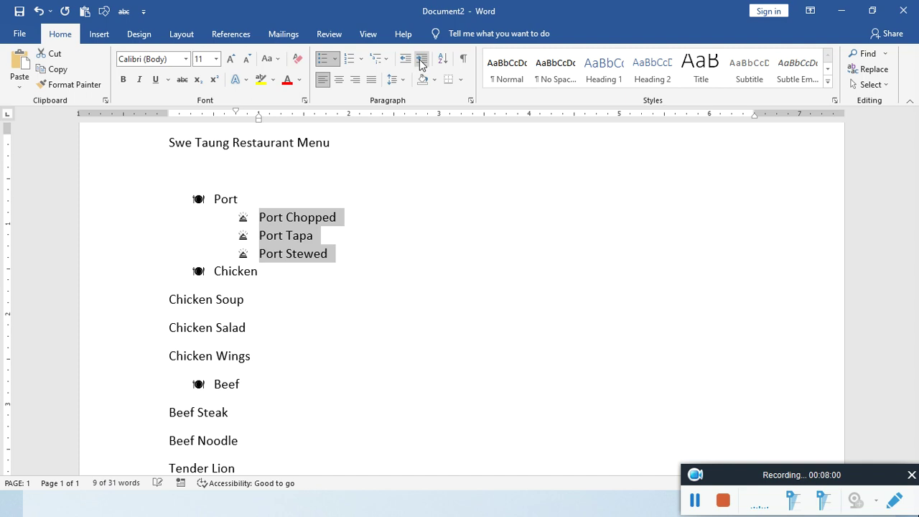
pyautogui.click(405, 60)
pyautogui.click(421, 62)
pyautogui.click(406, 60)
pyautogui.click(421, 61)
pyautogui.click(405, 60)
pyautogui.click(421, 60)
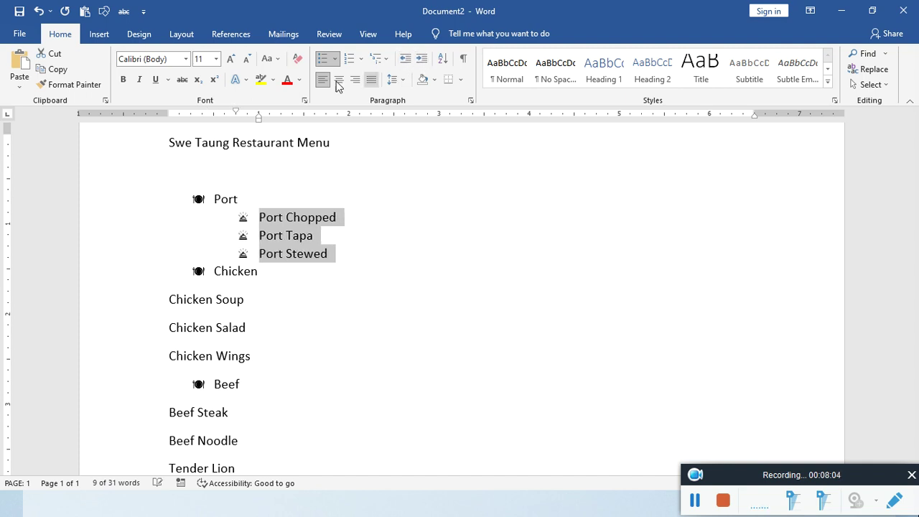
# Step: Give the Chicken and Beef dishes bell bullets, indented to match the Port dishes
pyautogui.moveTo(252, 356); pyautogui.dragTo(159, 307)
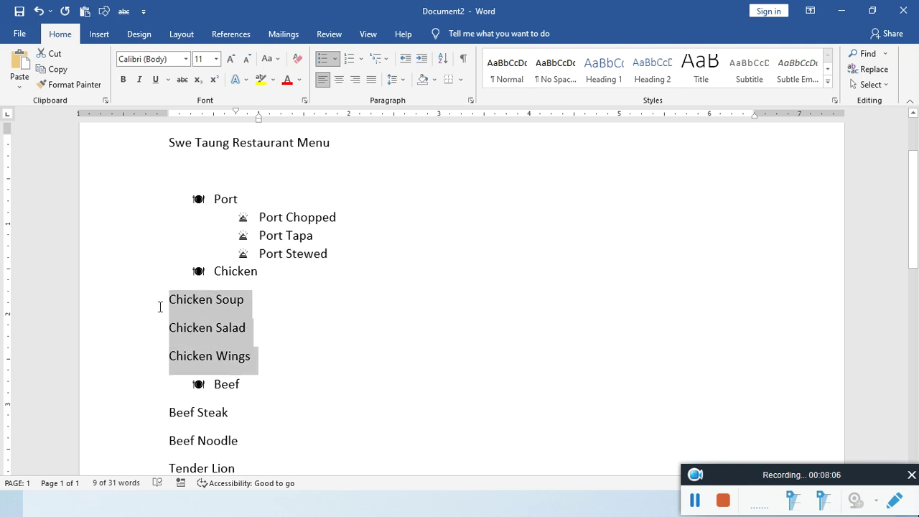
pyautogui.click(335, 59)
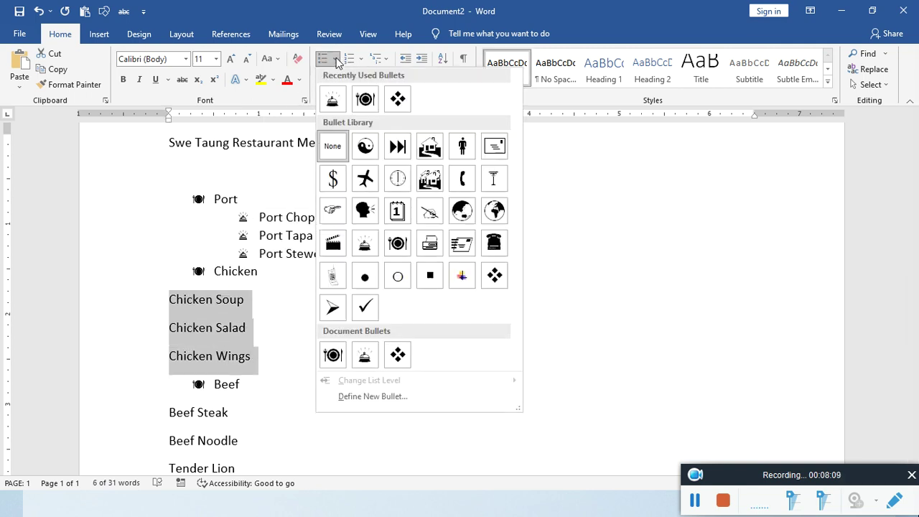
pyautogui.click(332, 98)
pyautogui.click(423, 61)
pyautogui.click(422, 60)
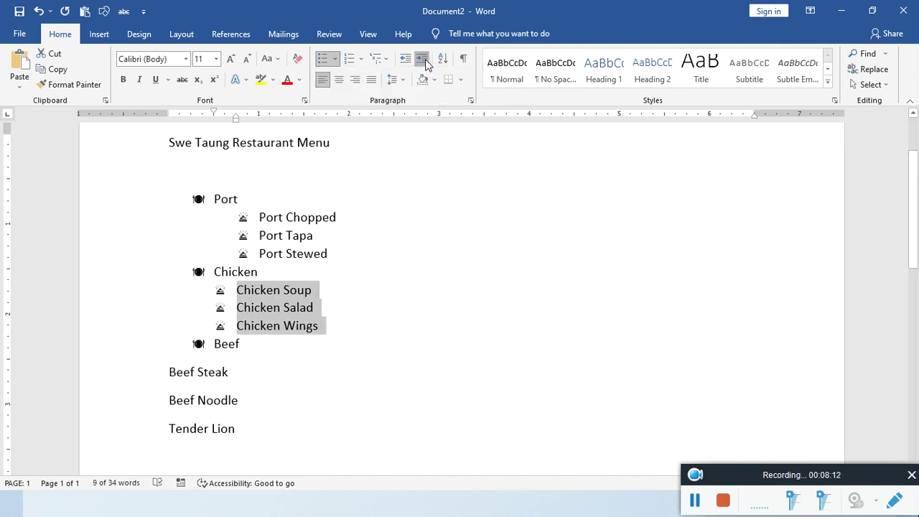
pyautogui.moveTo(246, 437); pyautogui.dragTo(156, 387)
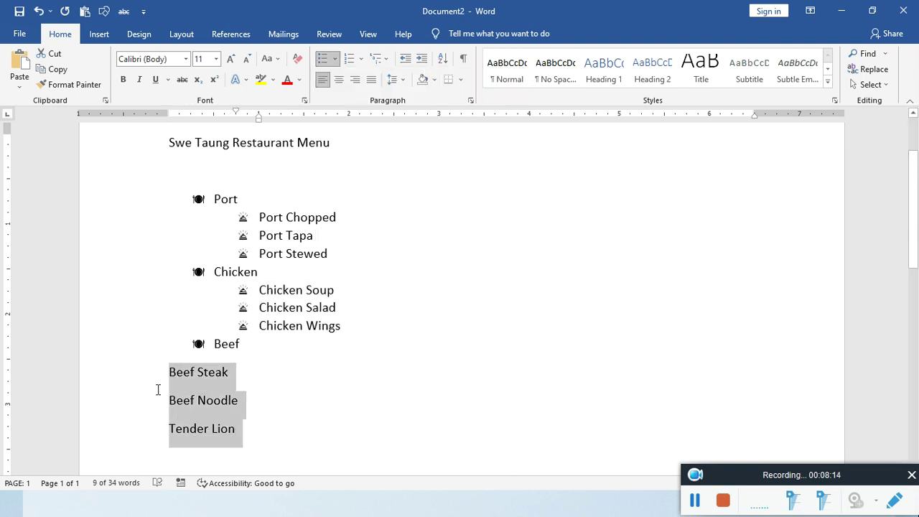
pyautogui.click(335, 60)
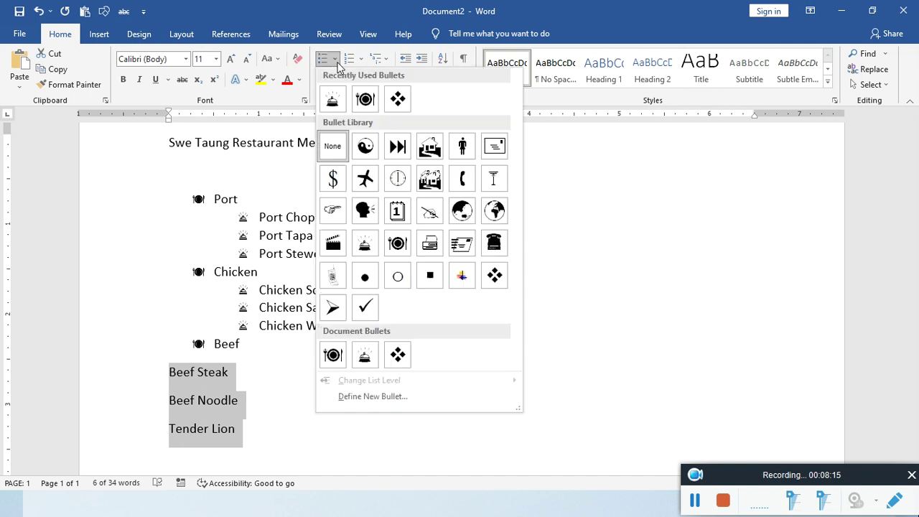
pyautogui.click(332, 98)
pyautogui.click(420, 59)
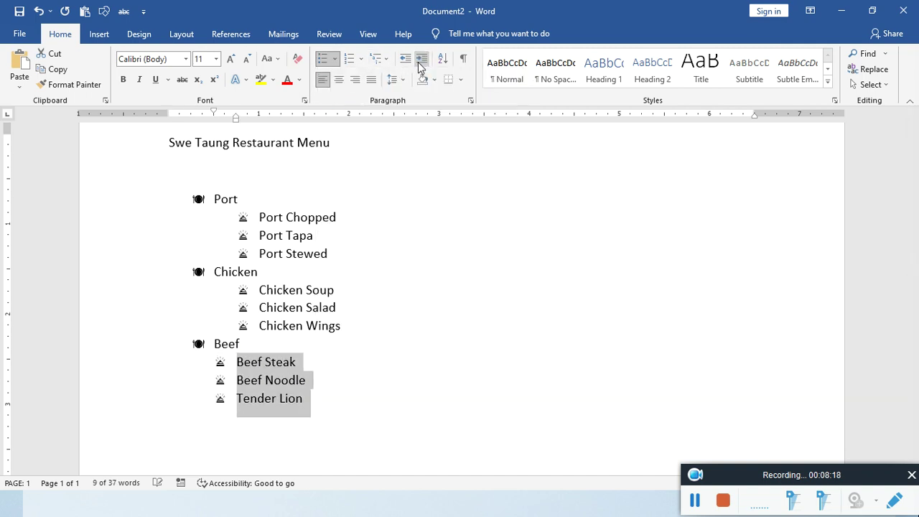
pyautogui.click(421, 59)
pyautogui.moveTo(343, 256); pyautogui.dragTo(274, 220)
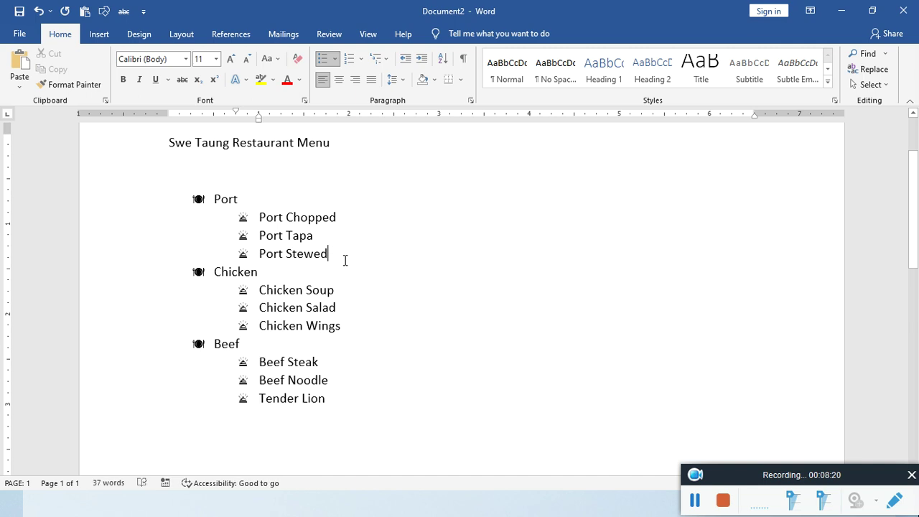
pyautogui.click(335, 58)
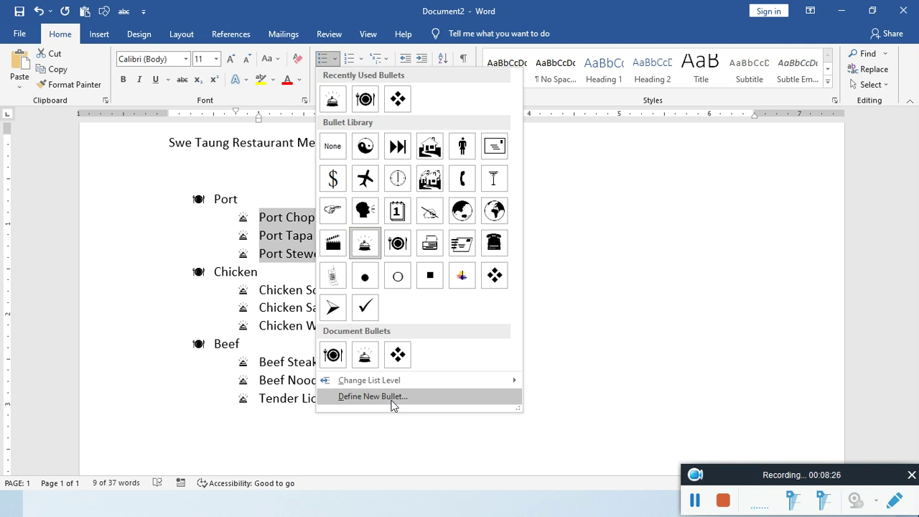
# Step: Start a custom bullet from a Webdings symbol, then switch the symbol font to Wingdings
pyautogui.click(393, 396)
pyautogui.click(402, 160)
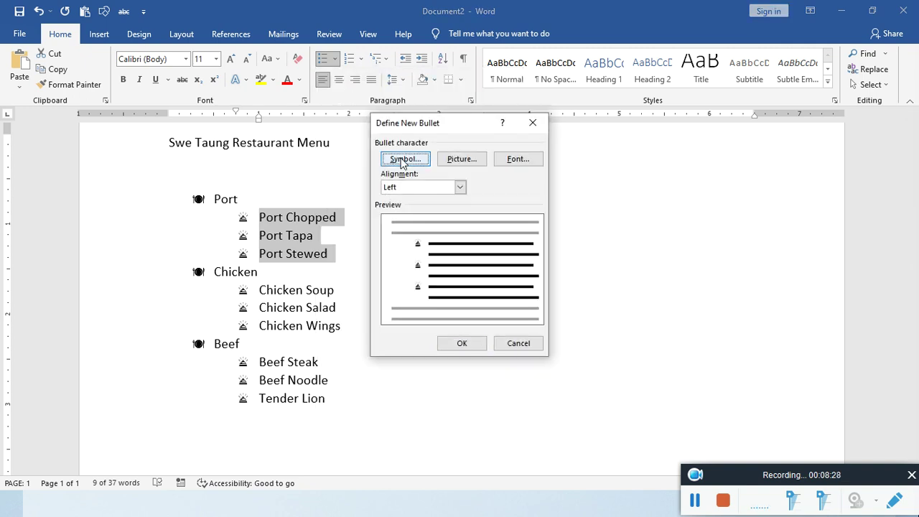
pyautogui.click(347, 280)
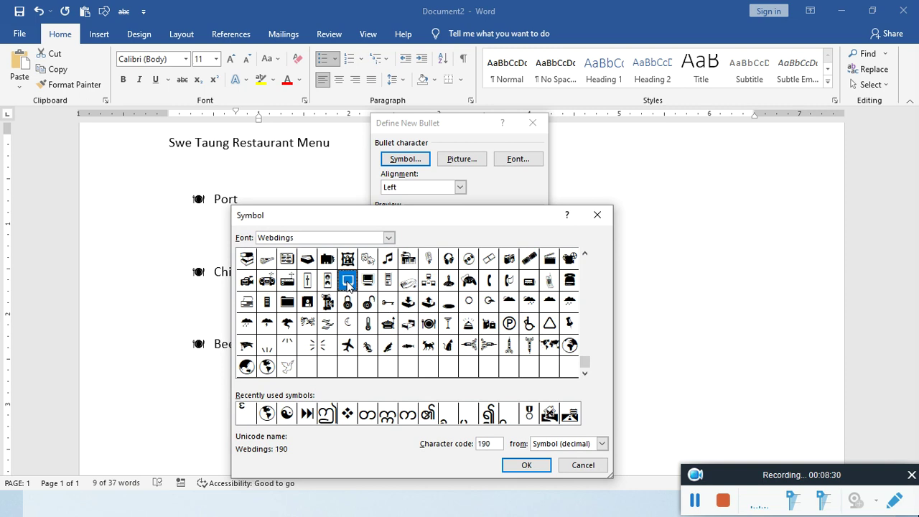
pyautogui.moveTo(310, 237); pyautogui.dragTo(257, 238)
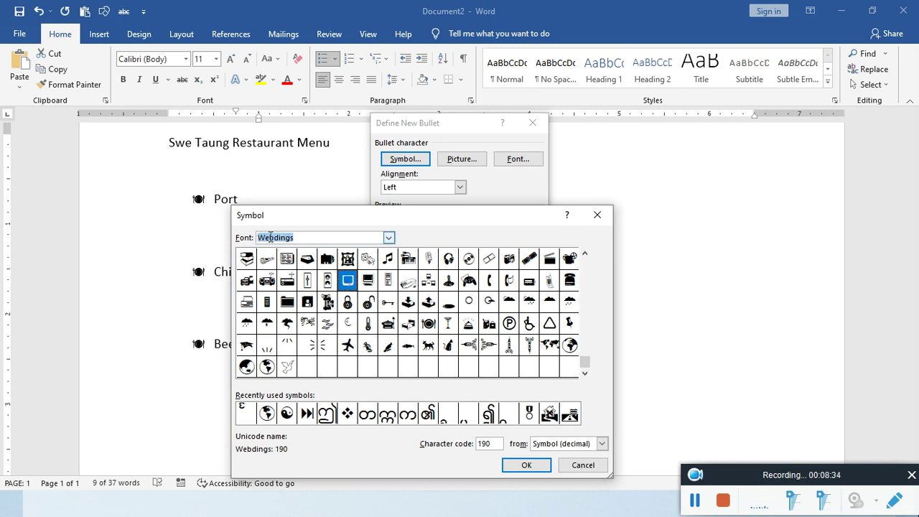
pyautogui.write('win')
pyautogui.press('Return')
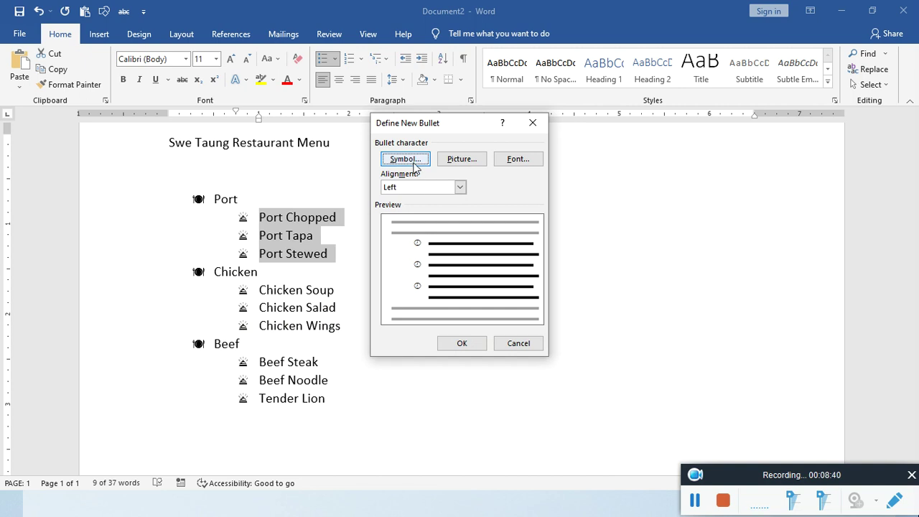
# Step: Change the bullet symbol font to Wingdings 2, then Wingdings 3, confirming symbol 190
pyautogui.click(407, 159)
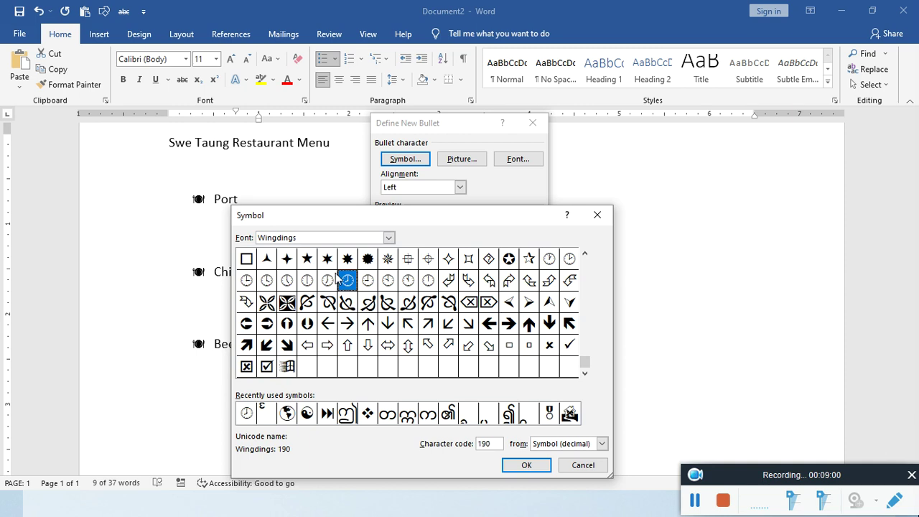
pyautogui.click(338, 237)
pyautogui.press('End')
pyautogui.press('Return')
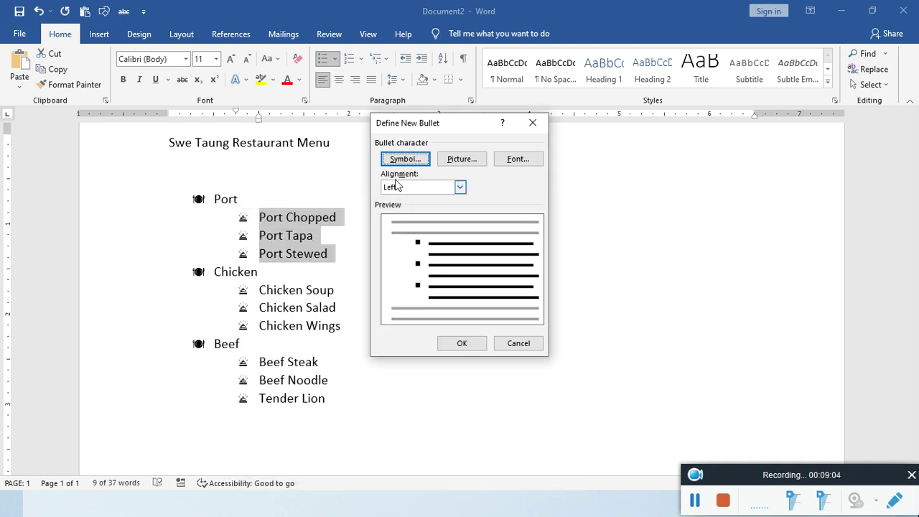
pyautogui.click(405, 158)
pyautogui.doubleClick(304, 239)
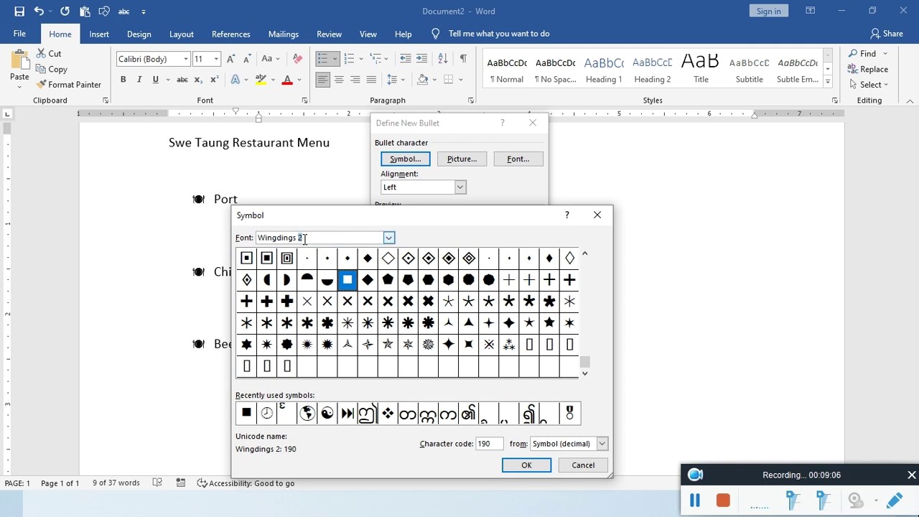
pyautogui.write('3')
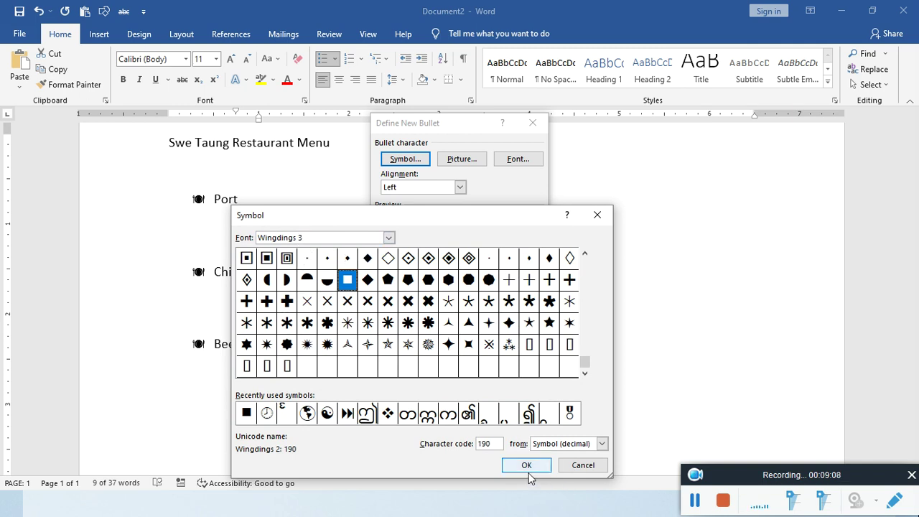
pyautogui.click(526, 465)
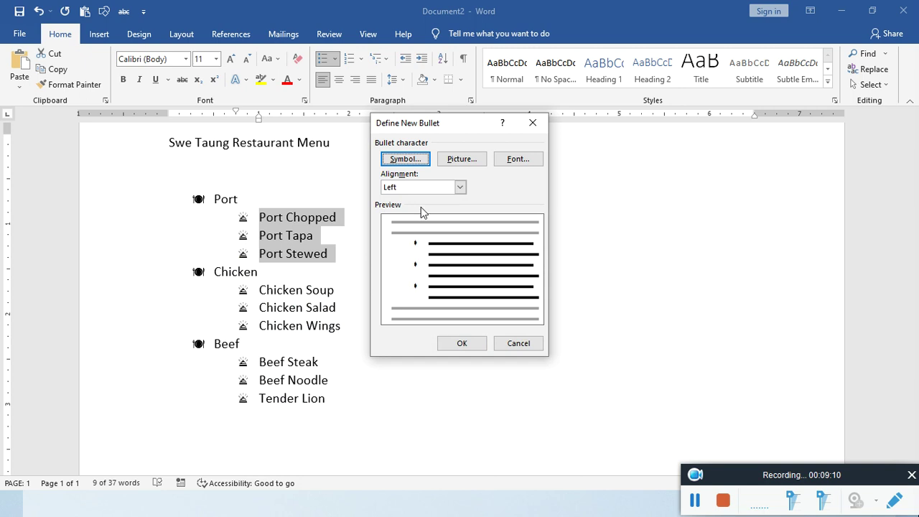
pyautogui.press('super+r')
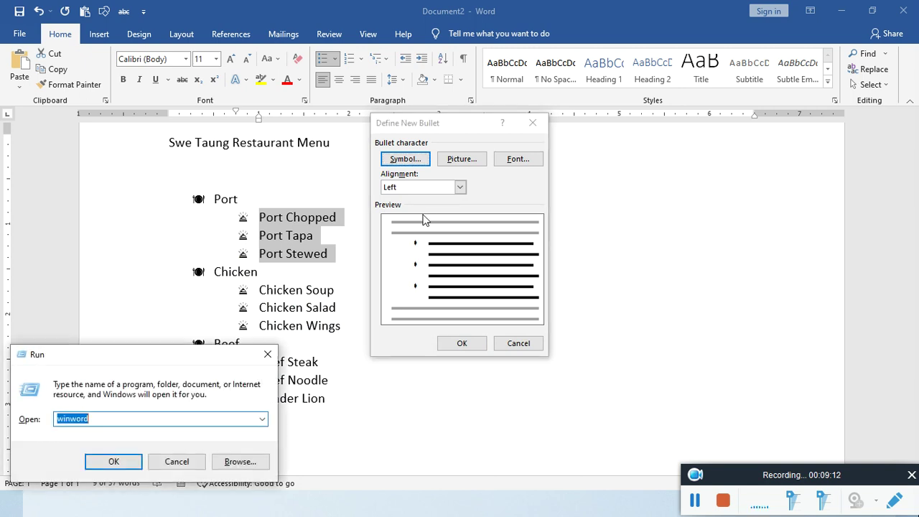
# Step: Launch Character Map with charmap, position it beside the bullet dialog, then close it
pyautogui.write('charmap')
pyautogui.press('Return')
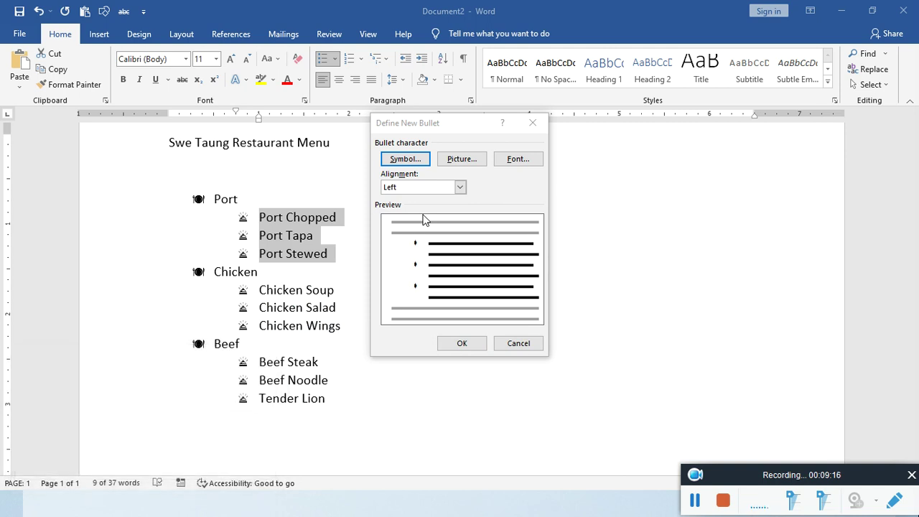
pyautogui.press('super+r')
pyautogui.write('char')
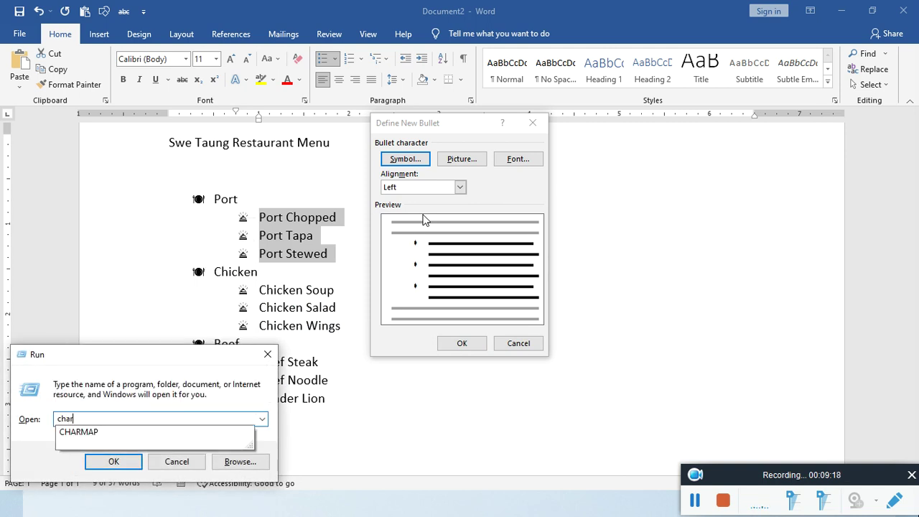
pyautogui.write('map')
pyautogui.press('Return')
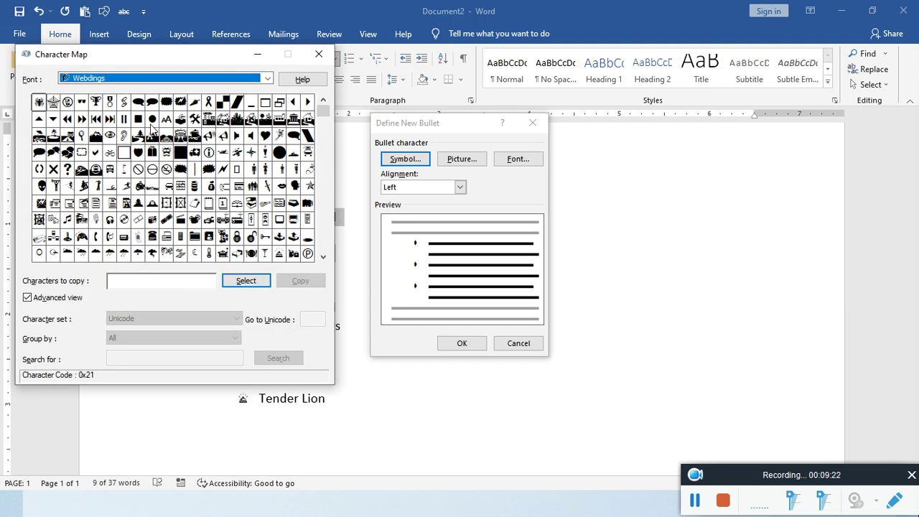
pyautogui.moveTo(165, 58); pyautogui.dragTo(628, 83)
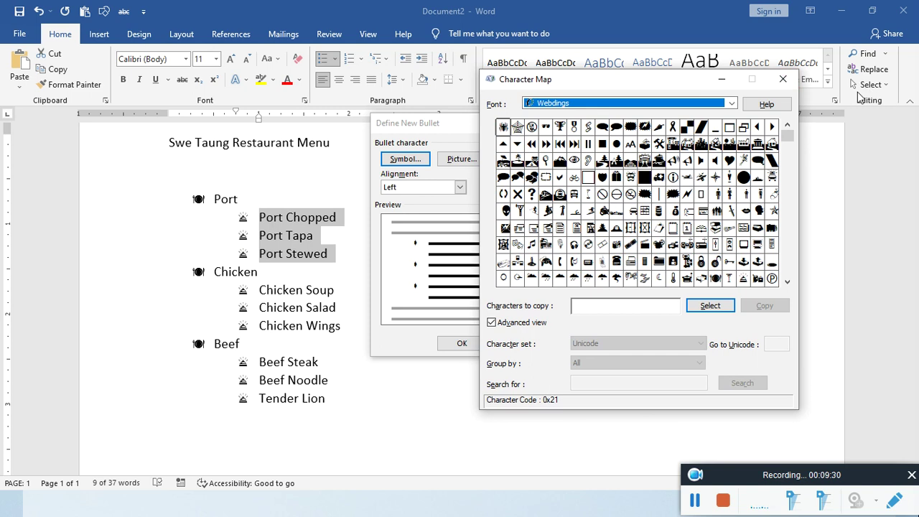
pyautogui.click(782, 79)
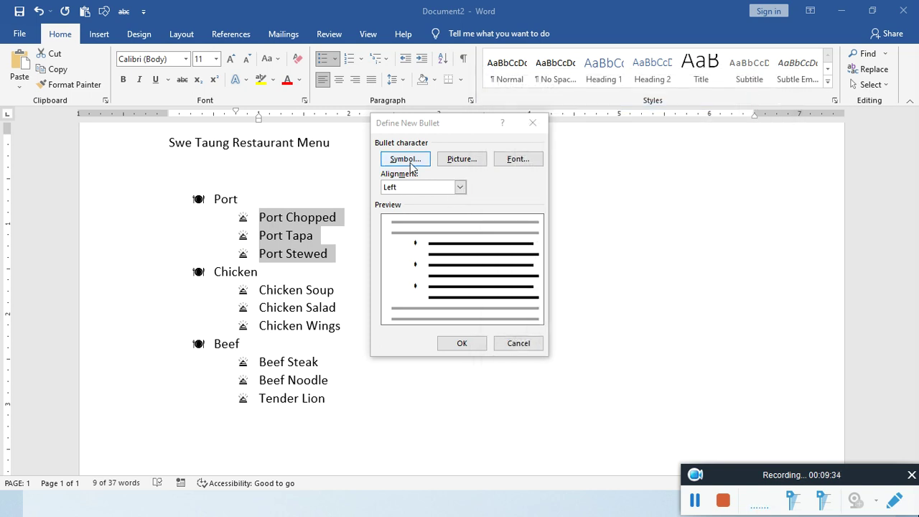
# Step: Dismiss the extra Run prompt and reopen the bullet's Symbol chooser
pyautogui.press('super+r')
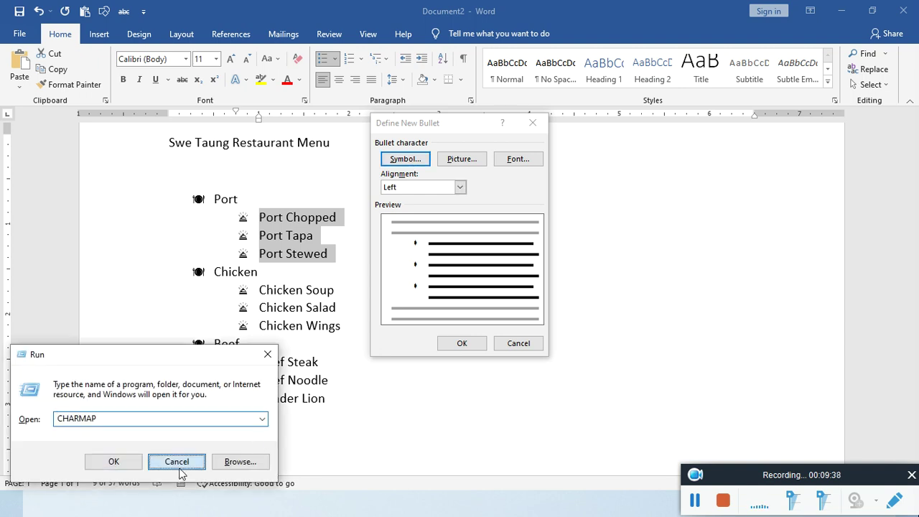
pyautogui.click(180, 462)
pyautogui.click(404, 160)
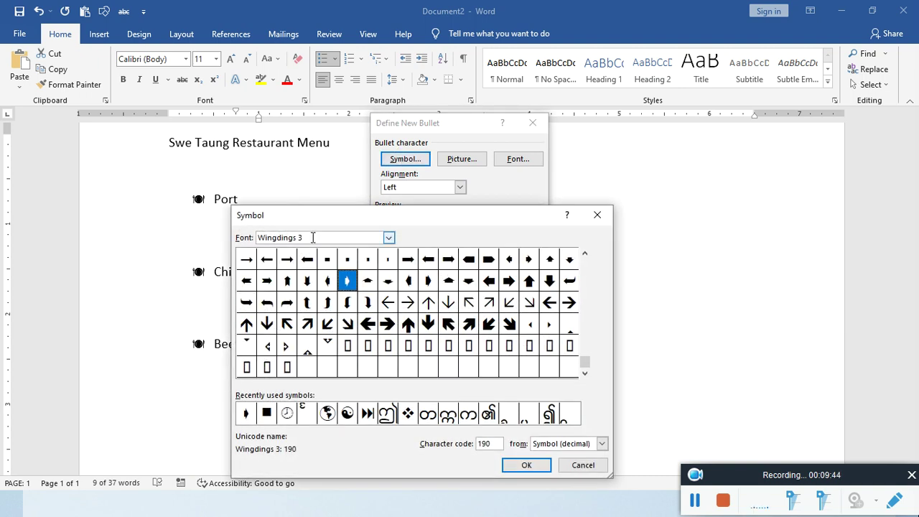
# Step: Switch the bullet symbol font to Webdings
pyautogui.moveTo(313, 238); pyautogui.dragTo(245, 240)
pyautogui.write('we')
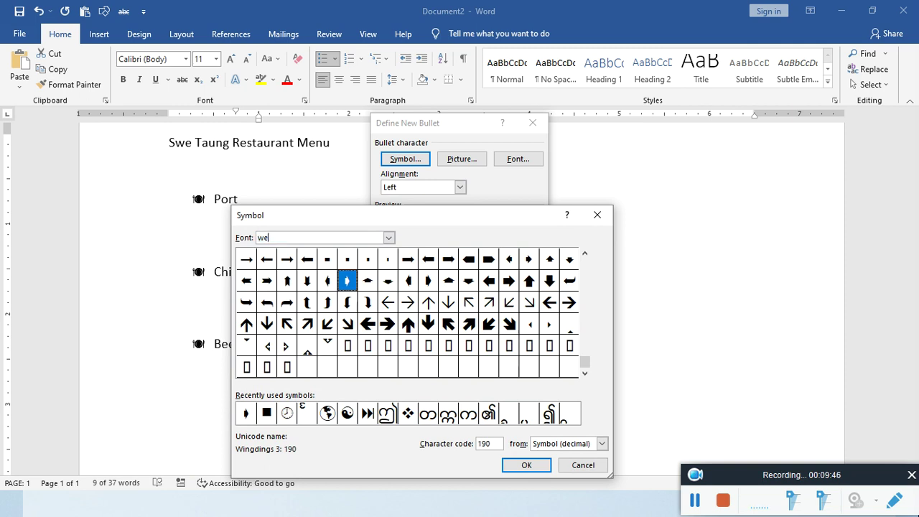
pyautogui.press('Return')
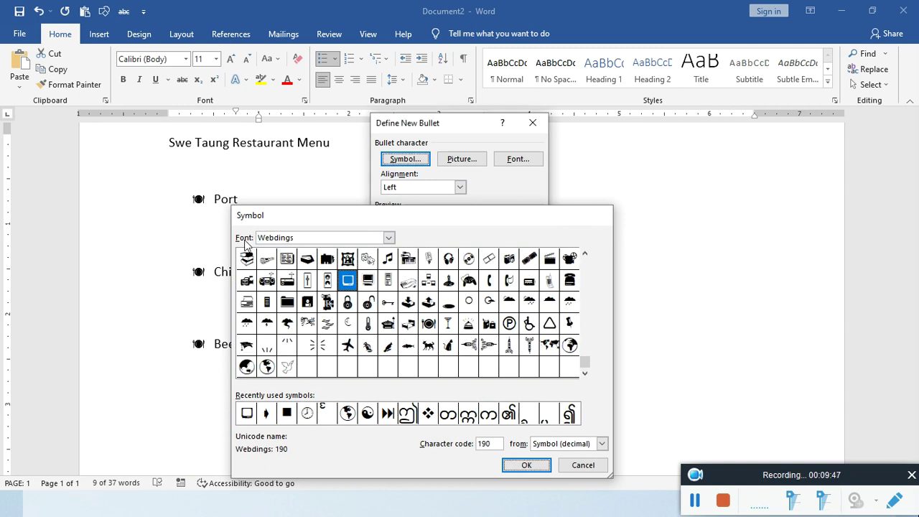
pyautogui.press('Return')
pyautogui.click(415, 161)
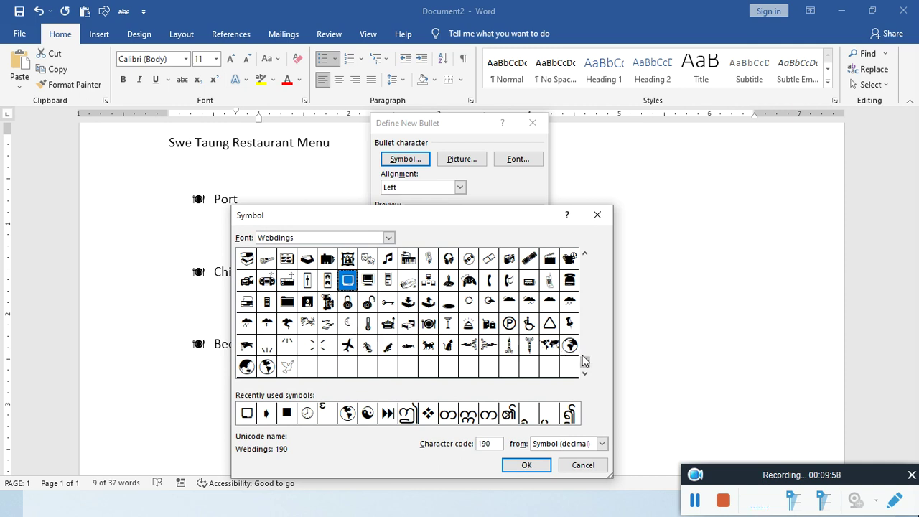
# Step: Pick the Webdings star (code 152) and apply it as the Port dishes' bullet
pyautogui.moveTo(587, 276); pyautogui.dragTo(587, 257)
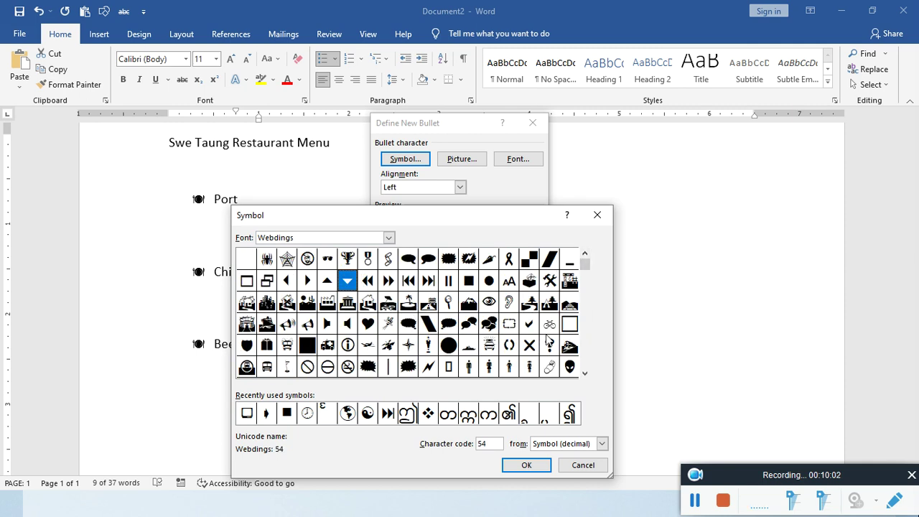
pyautogui.click(587, 374)
pyautogui.click(586, 374)
pyautogui.click(586, 374)
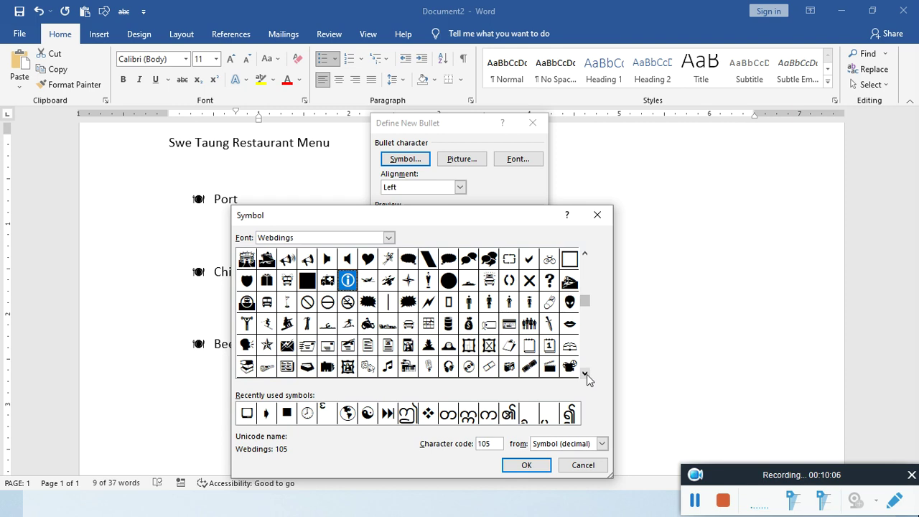
pyautogui.click(267, 345)
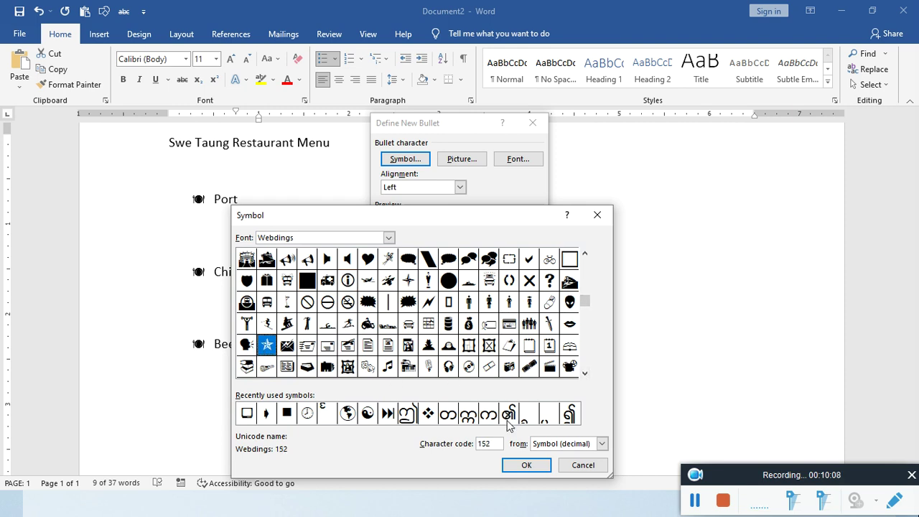
pyautogui.click(524, 465)
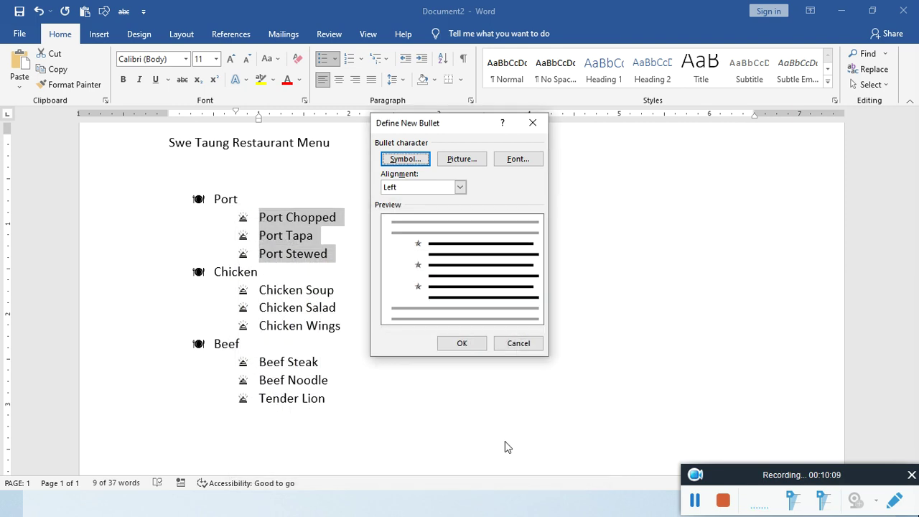
pyautogui.click(460, 344)
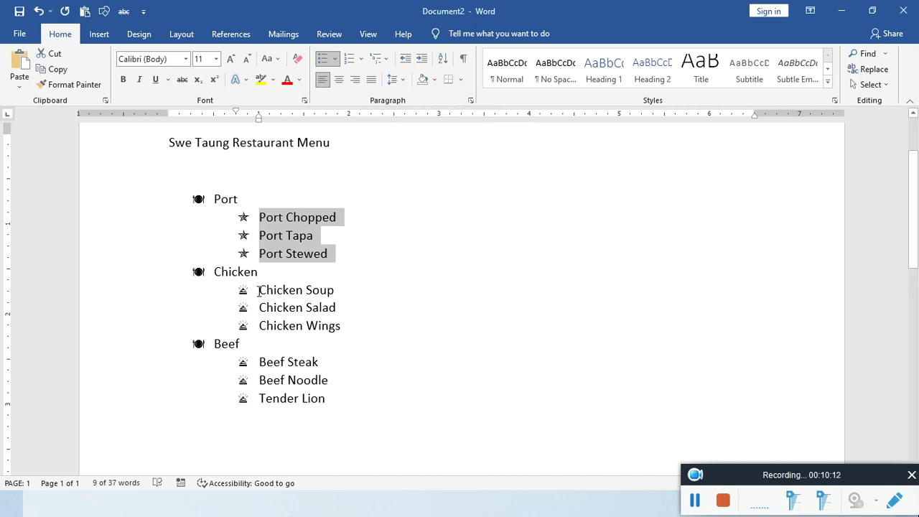
pyautogui.moveTo(259, 290); pyautogui.dragTo(363, 325)
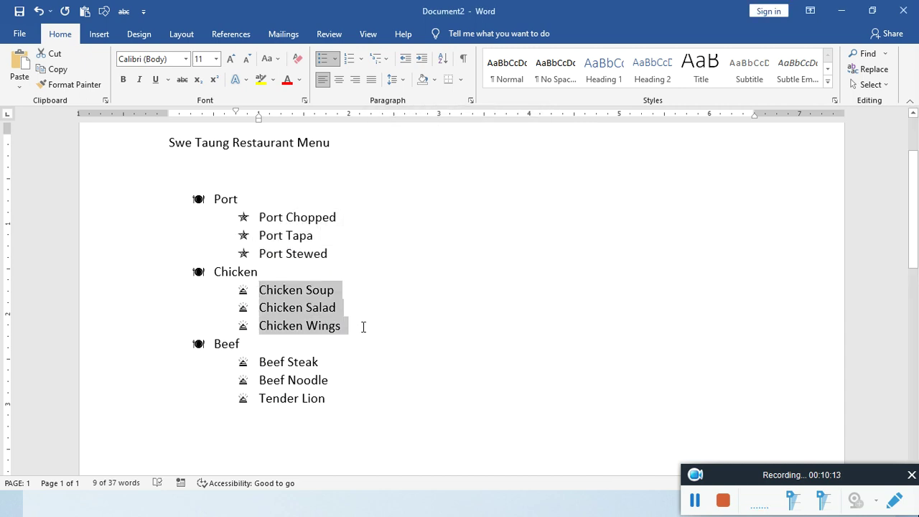
# Step: Give the Chicken dishes the star bullet, then try a), b), c) lettering on all three groups
pyautogui.click(334, 61)
pyautogui.click(330, 96)
pyautogui.click(361, 58)
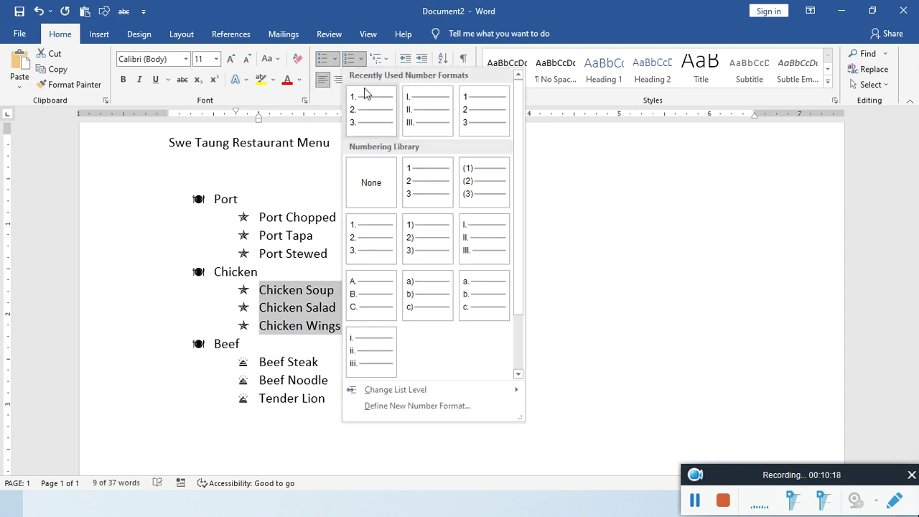
pyautogui.click(426, 295)
pyautogui.moveTo(341, 254); pyautogui.dragTo(244, 217)
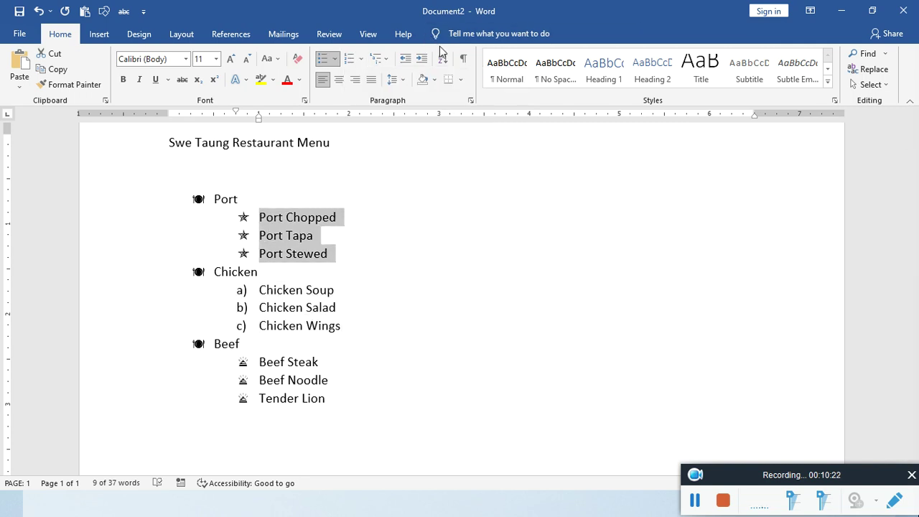
pyautogui.click(361, 58)
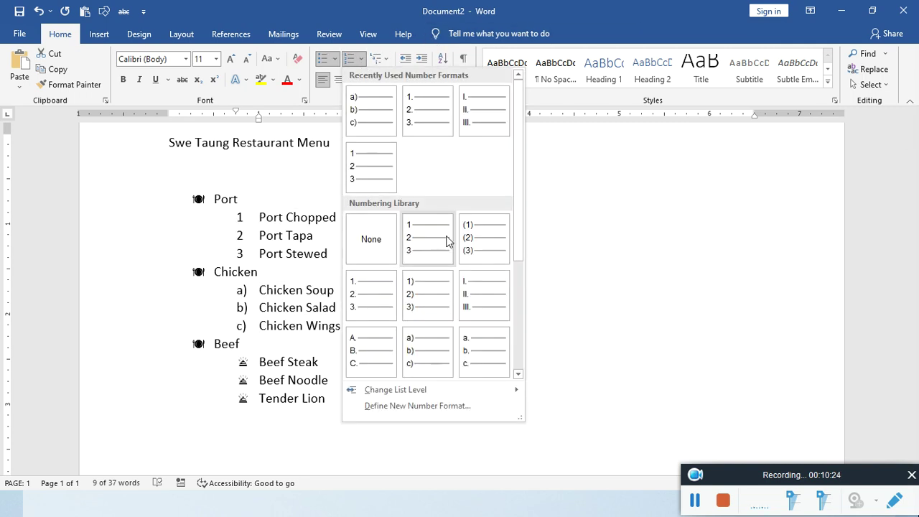
pyautogui.click(428, 350)
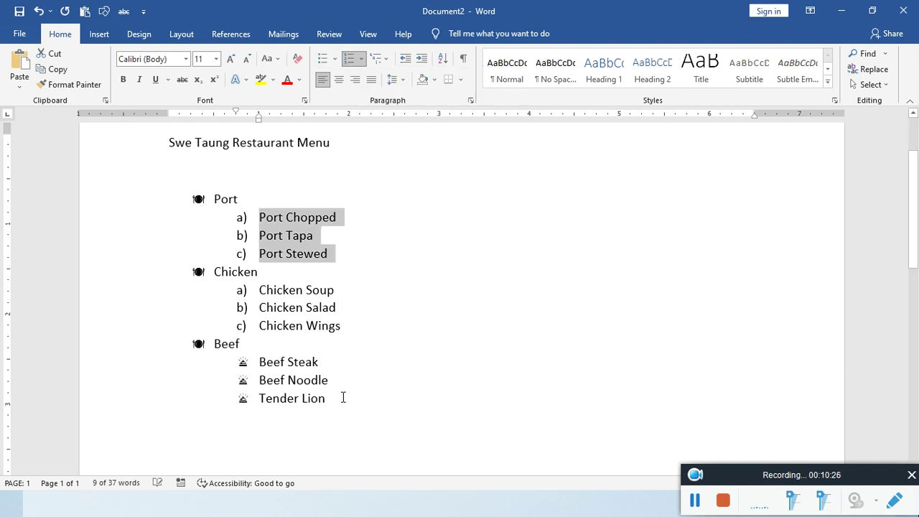
pyautogui.moveTo(343, 402); pyautogui.dragTo(258, 361)
pyautogui.click(361, 63)
pyautogui.click(363, 115)
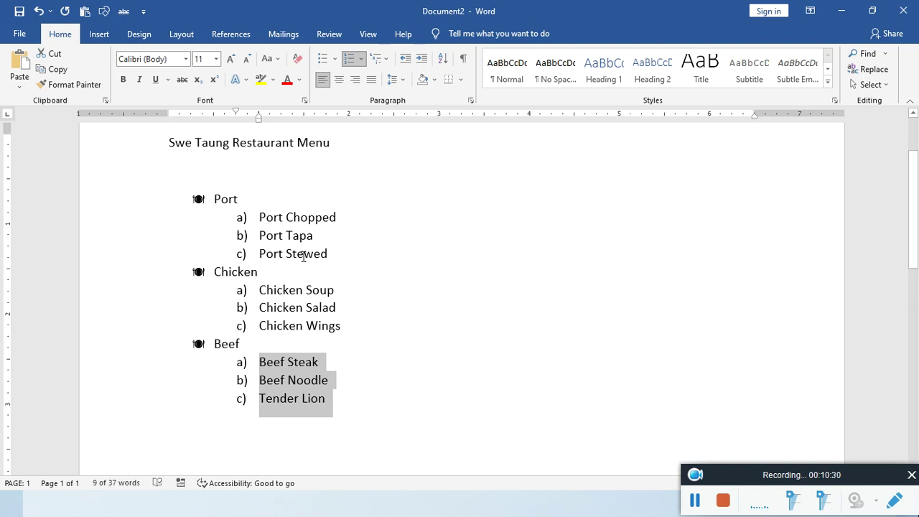
# Step: Undo the lettering and give the Beef dishes the star bullet too
pyautogui.hotkey('ctrl', 'z')
pyautogui.hotkey('ctrl', 'z')
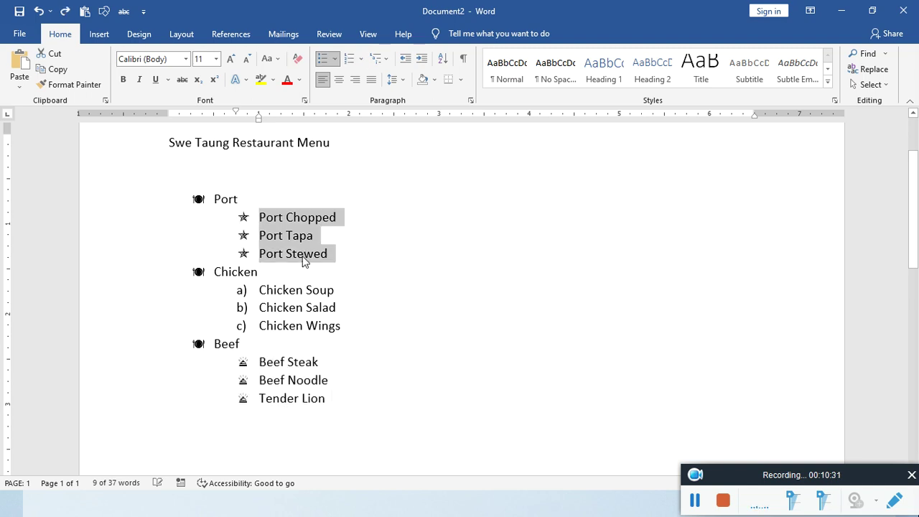
pyautogui.hotkey('ctrl', 'z')
pyautogui.moveTo(328, 399); pyautogui.dragTo(259, 359)
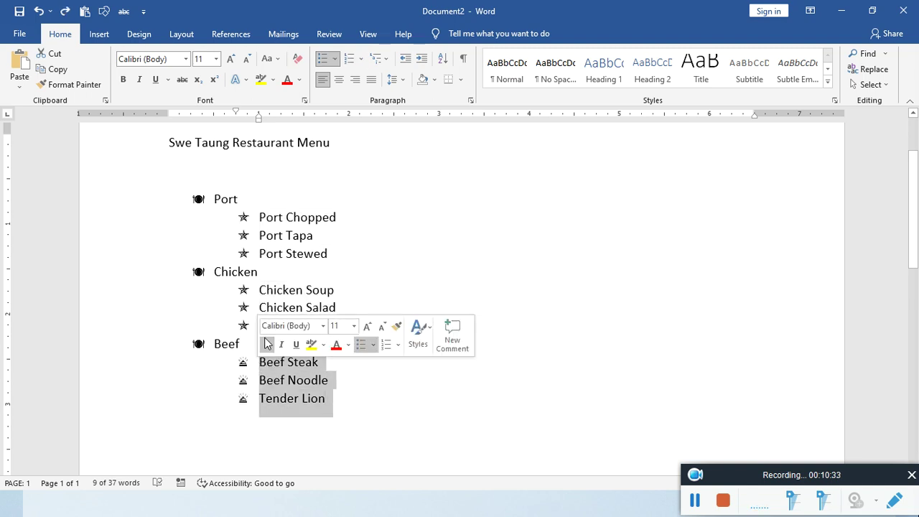
pyautogui.click(362, 61)
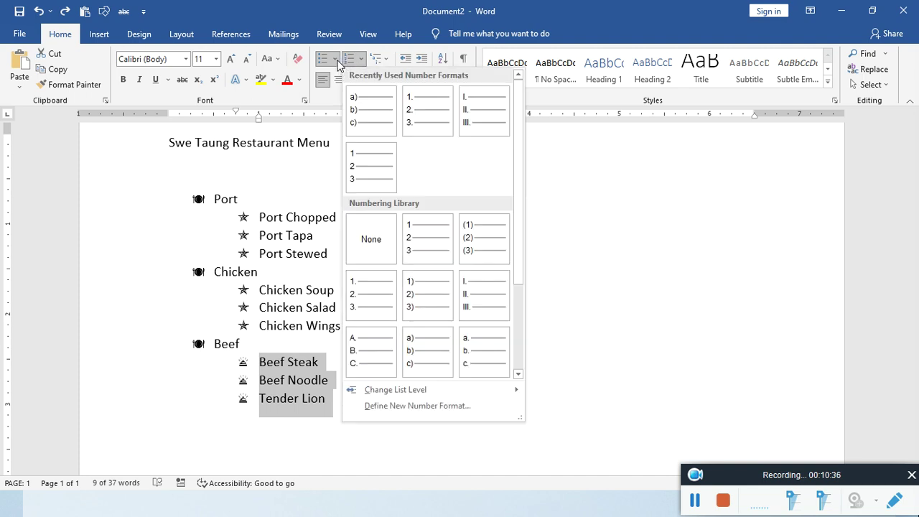
pyautogui.click(335, 59)
pyautogui.click(333, 99)
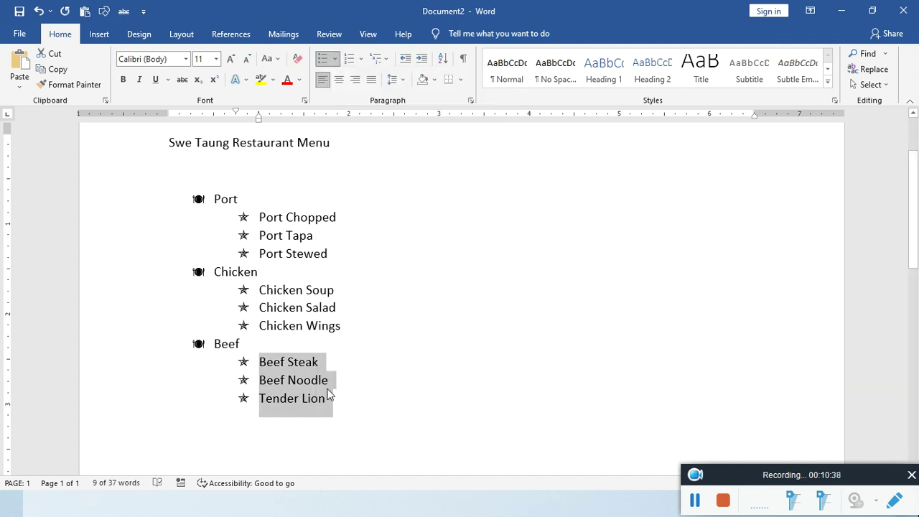
pyautogui.scroll(2, 369, 353)
pyautogui.scroll(-3, 369, 353)
pyautogui.scroll(3, 368, 347)
pyautogui.scroll(1, 368, 348)
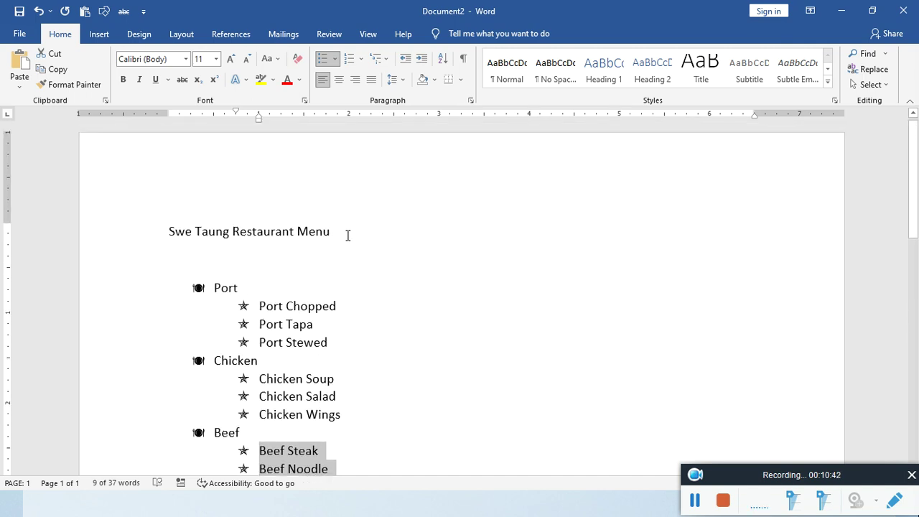
# Step: Enlarge the Swe Taung Restaurant Menu title to 18 pt
pyautogui.moveTo(348, 235); pyautogui.dragTo(170, 240)
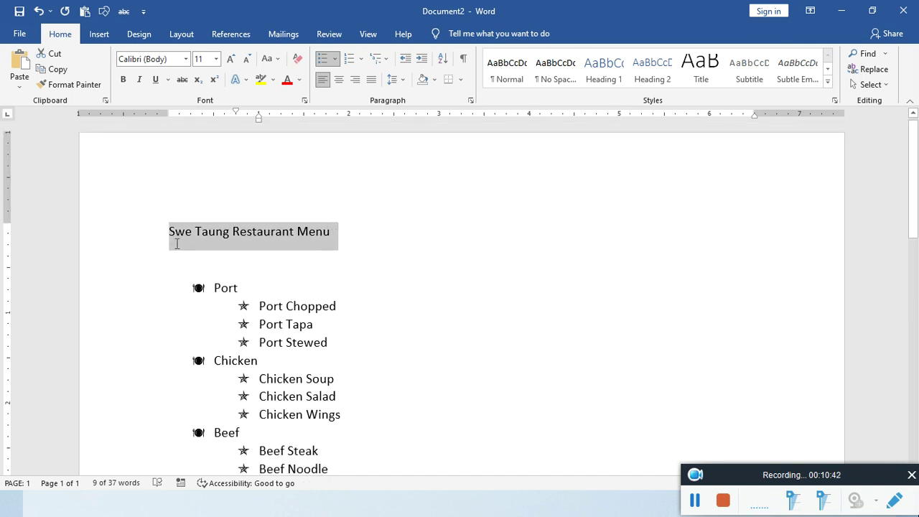
pyautogui.click(230, 59)
pyautogui.click(230, 59)
pyautogui.click(230, 59)
pyautogui.click(230, 59)
pyautogui.scroll(-5, 328, 318)
pyautogui.scroll(3, 328, 316)
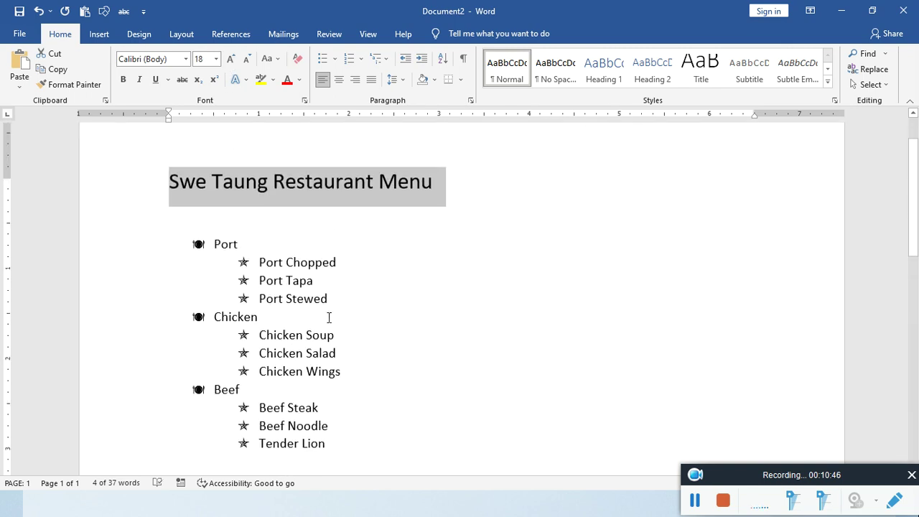
pyautogui.scroll(-3, 331, 345)
# Step: Enlarge the whole menu list to 16 pt
pyautogui.moveTo(336, 390); pyautogui.dragTo(206, 169)
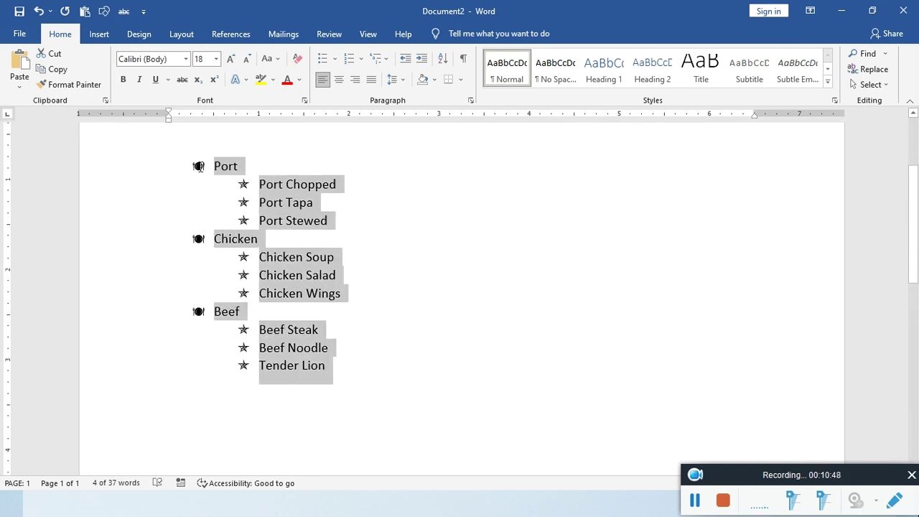
pyautogui.click(229, 60)
pyautogui.click(230, 61)
pyautogui.click(230, 60)
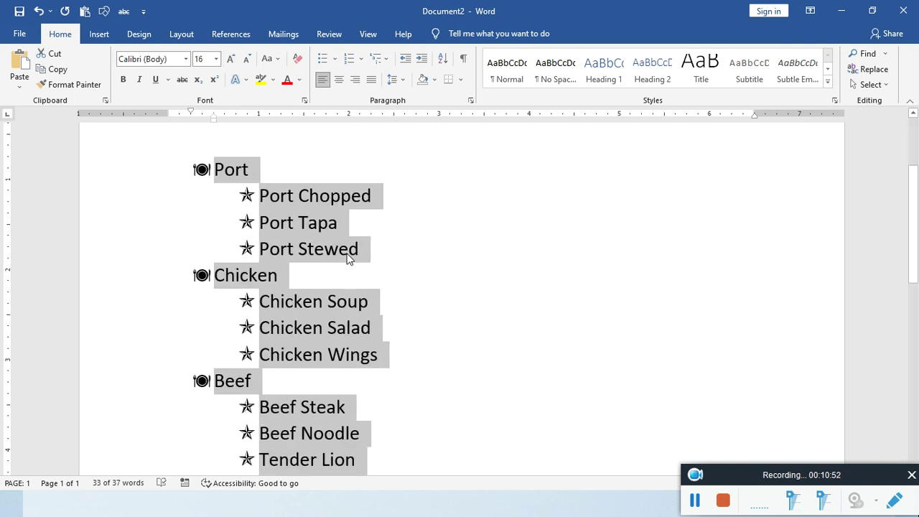
# Step: Shrink the Port, Chicken and Beef dishes back down to 12 pt
pyautogui.moveTo(365, 250); pyautogui.dragTo(283, 206)
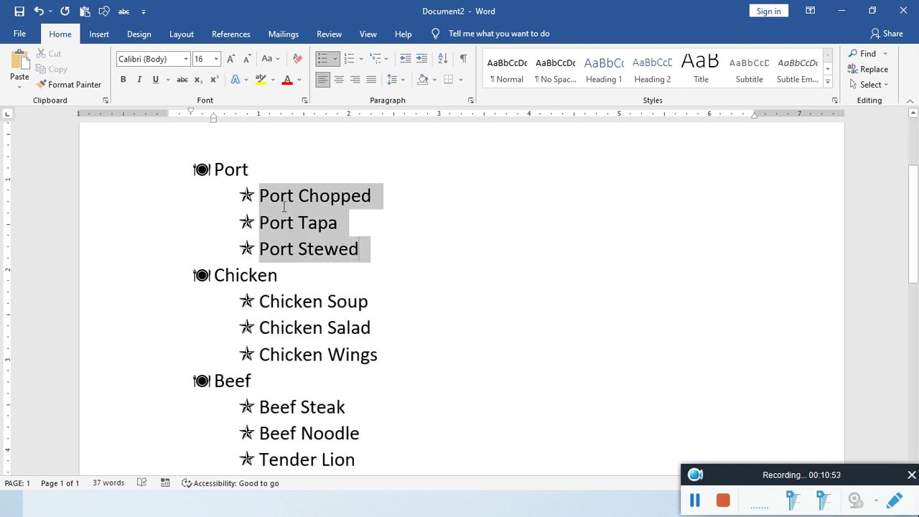
pyautogui.click(246, 62)
pyautogui.click(245, 62)
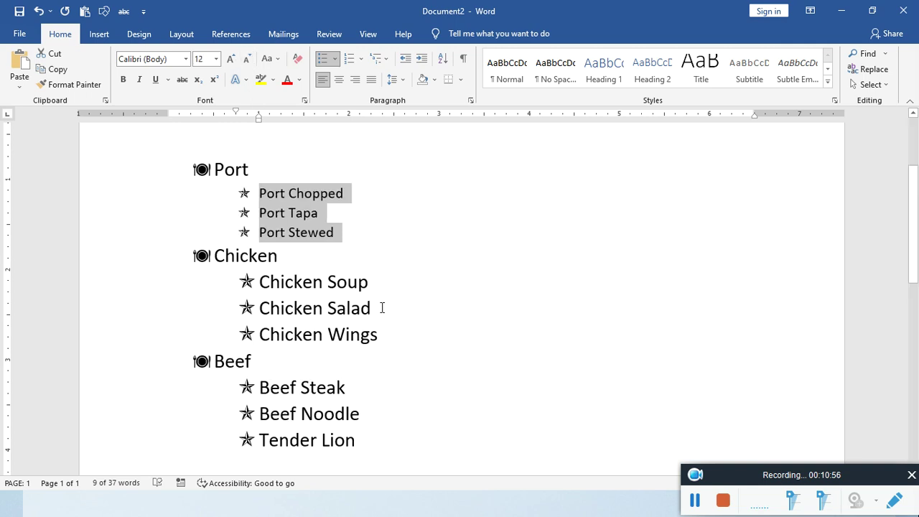
pyautogui.moveTo(396, 340); pyautogui.dragTo(258, 281)
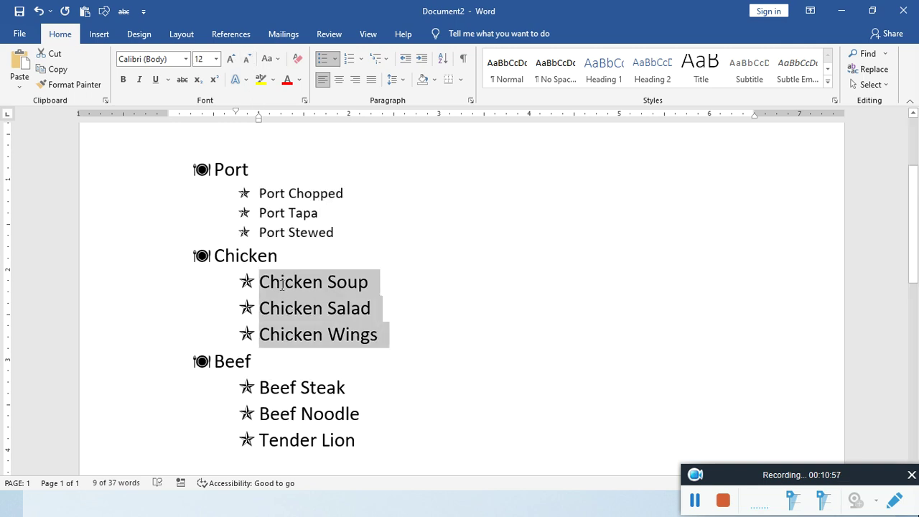
pyautogui.click(244, 64)
pyautogui.click(244, 63)
pyautogui.moveTo(369, 428); pyautogui.dragTo(261, 376)
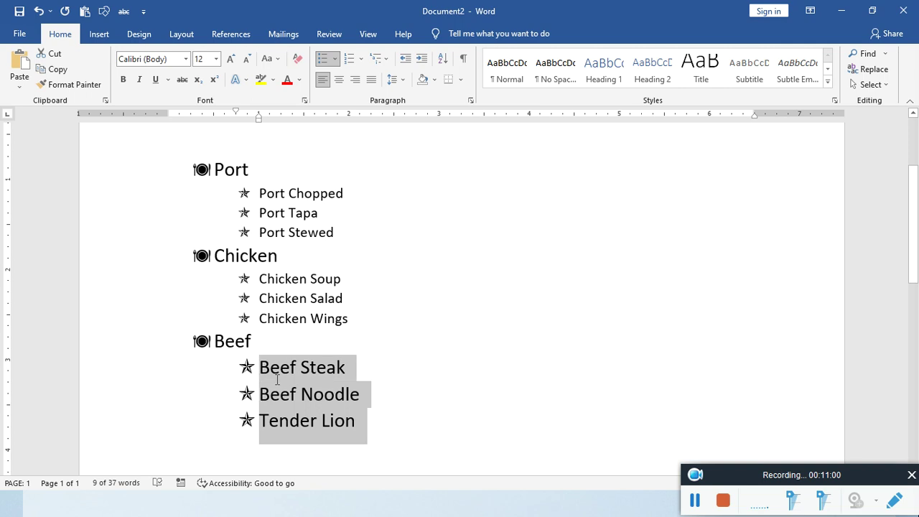
pyautogui.click(244, 61)
pyautogui.click(245, 61)
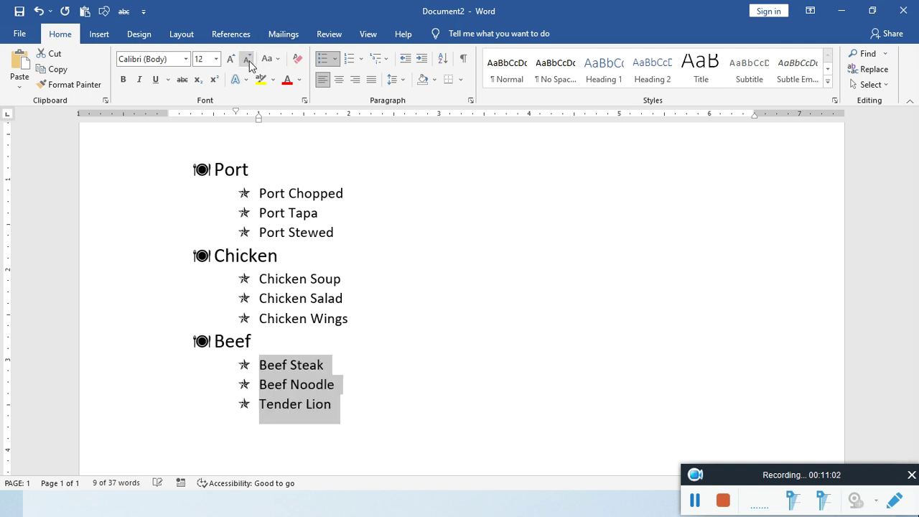
pyautogui.click(99, 33)
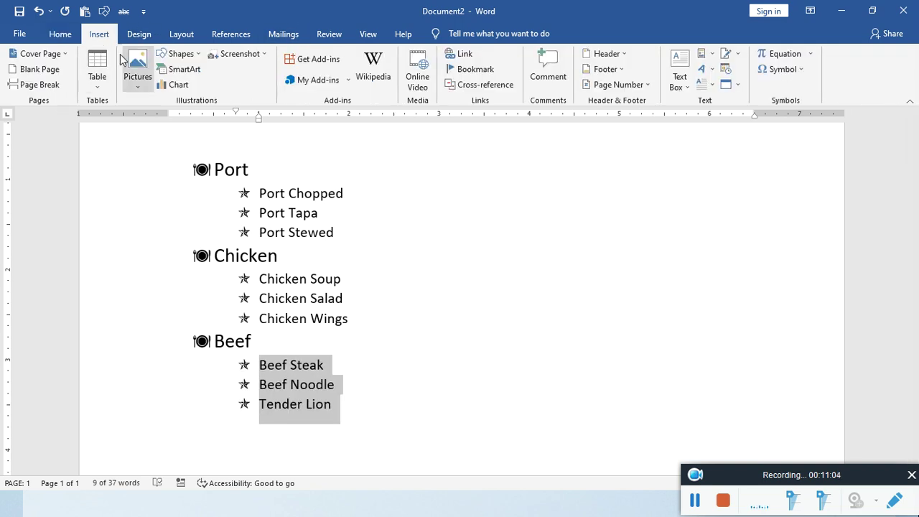
# Step: Draw a rounded rectangle to the right of the menu list
pyautogui.click(180, 54)
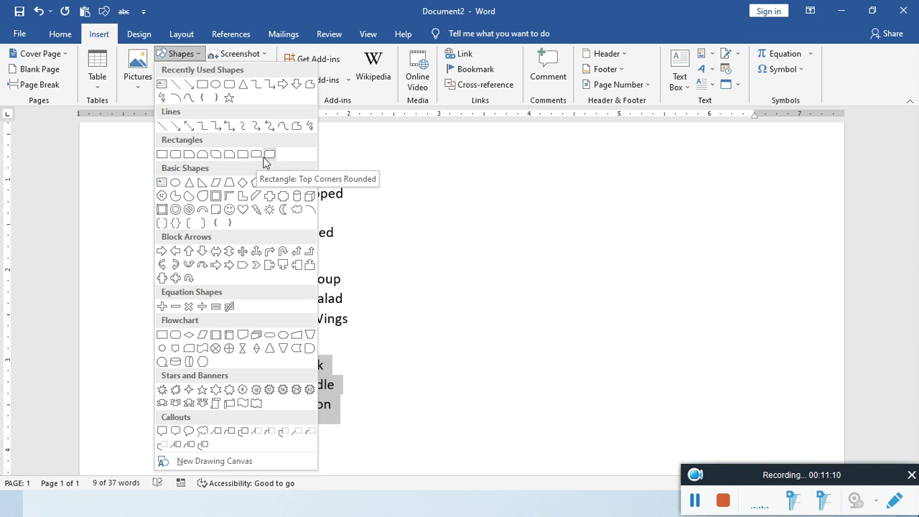
pyautogui.click(178, 154)
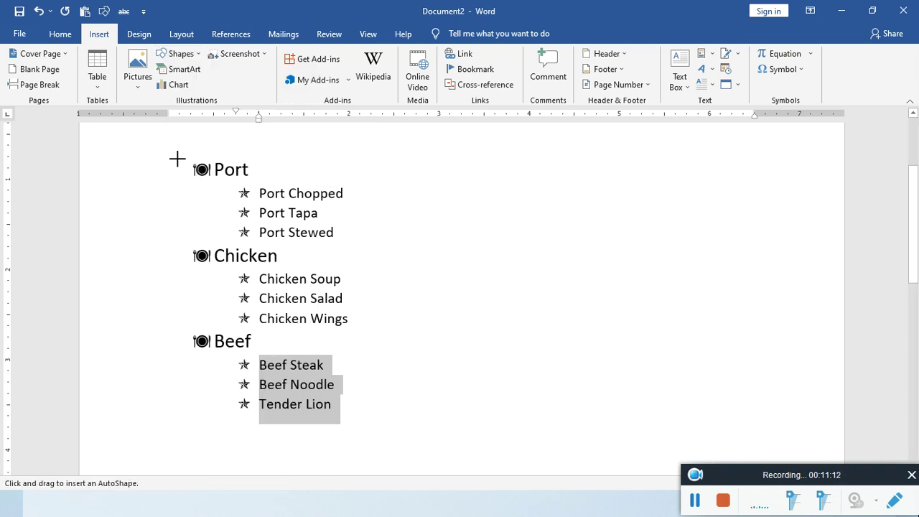
pyautogui.scroll(3, 207, 191)
pyautogui.moveTo(160, 156)
pyautogui.mouseDown()
pyautogui.moveTo(404, 473)
pyautogui.moveTo(406, 465)
pyautogui.mouseUp()
pyautogui.moveTo(369, 182); pyautogui.dragTo(646, 251)
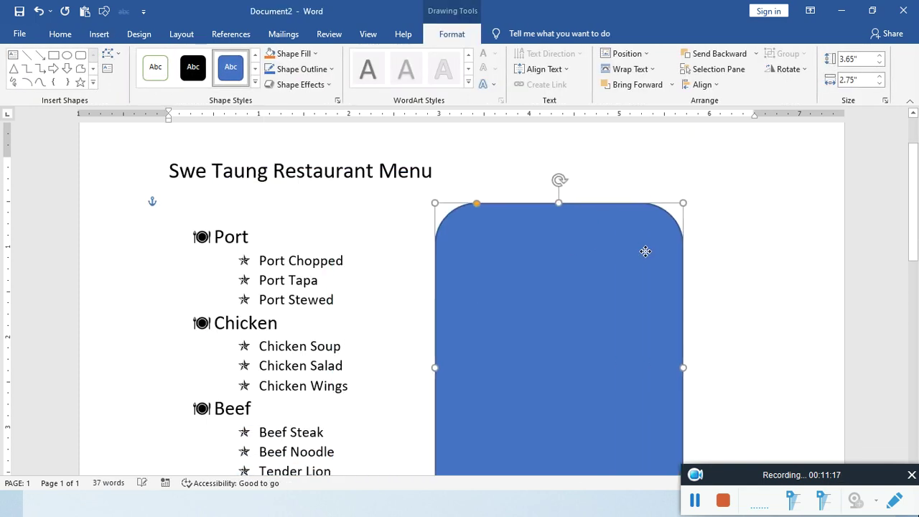
# Step: Put Menu on its own line and move the blue rectangle over the menu, stretching it taller
pyautogui.click(377, 173)
pyautogui.press('Return')
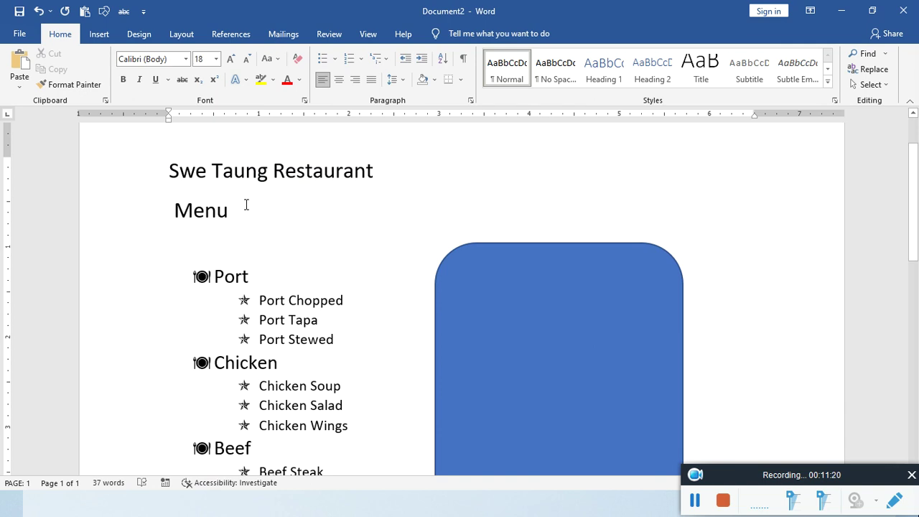
pyautogui.moveTo(490, 313)
pyautogui.mouseDown()
pyautogui.moveTo(239, 219)
pyautogui.moveTo(232, 203)
pyautogui.mouseUp()
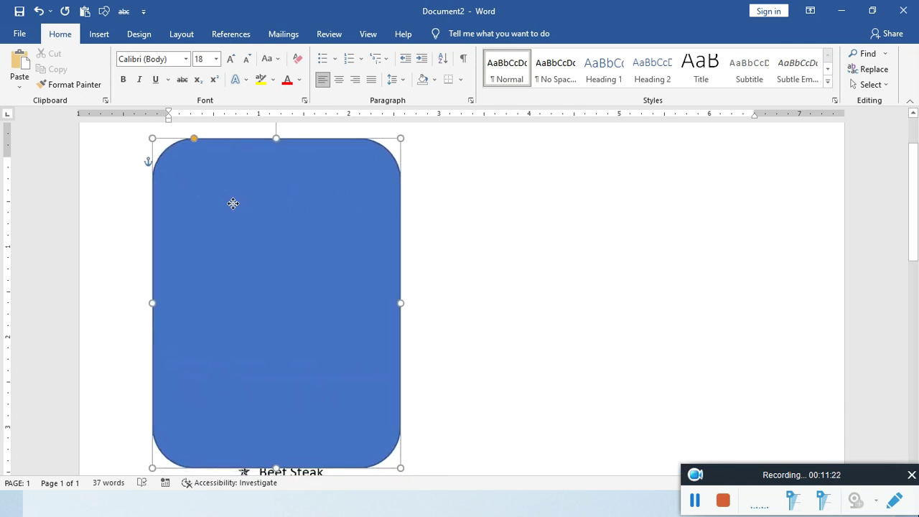
pyautogui.scroll(-3, 231, 204)
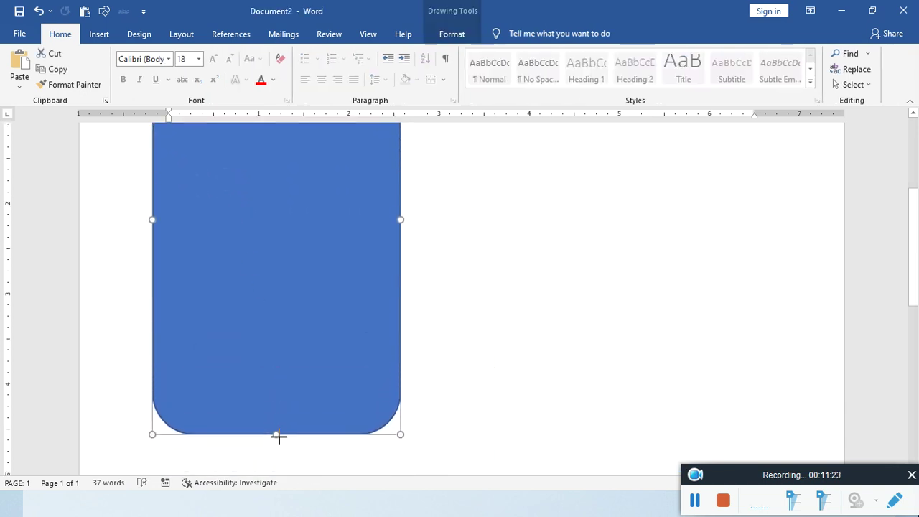
pyautogui.moveTo(277, 333); pyautogui.dragTo(278, 449)
pyautogui.scroll(3, 278, 445)
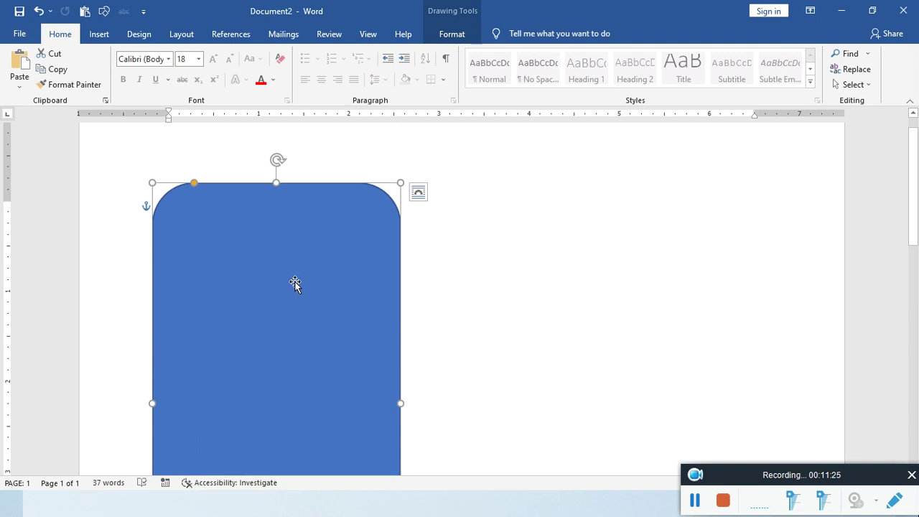
pyautogui.keyDown('ctrl'); pyautogui.scroll(-5, 300, 283); pyautogui.keyUp('ctrl')
pyautogui.moveTo(356, 312); pyautogui.dragTo(348, 286)
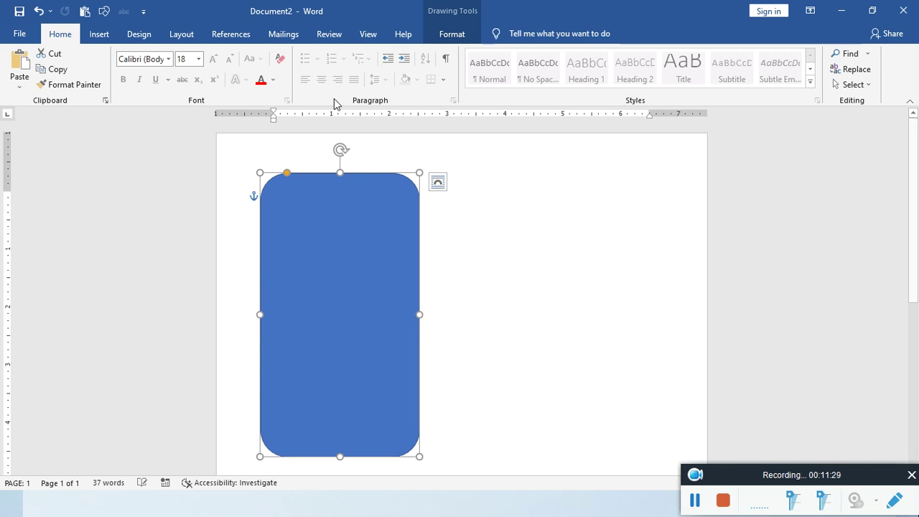
# Step: Apply the orange gradient shape style to the rectangle and send it behind the text
pyautogui.click(448, 35)
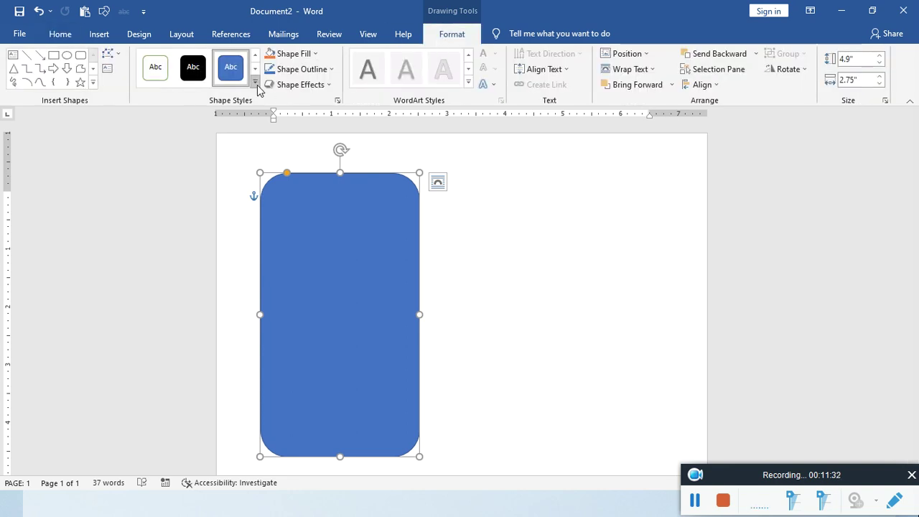
pyautogui.click(254, 83)
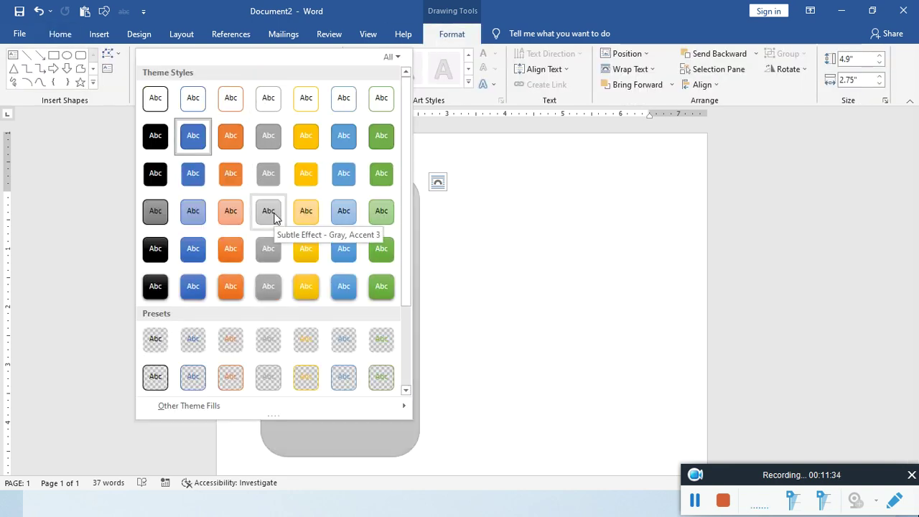
pyautogui.click(231, 250)
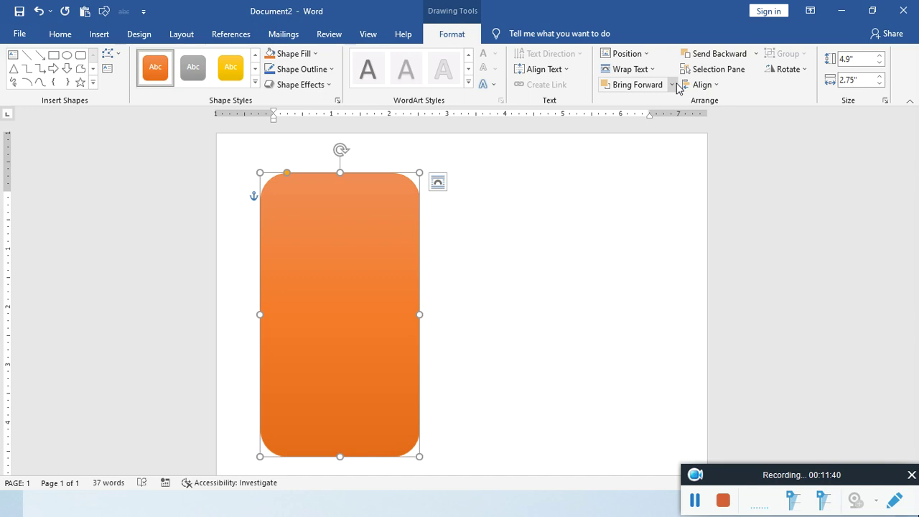
pyautogui.click(755, 54)
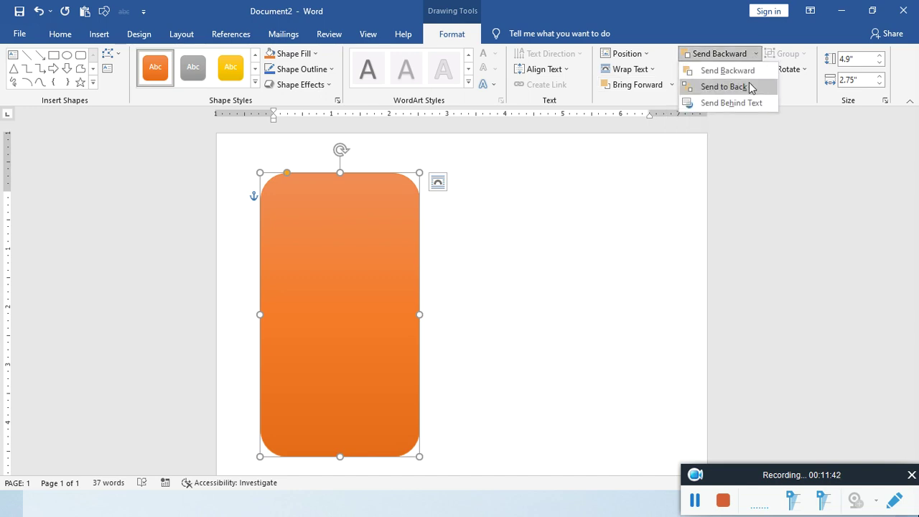
pyautogui.click(732, 102)
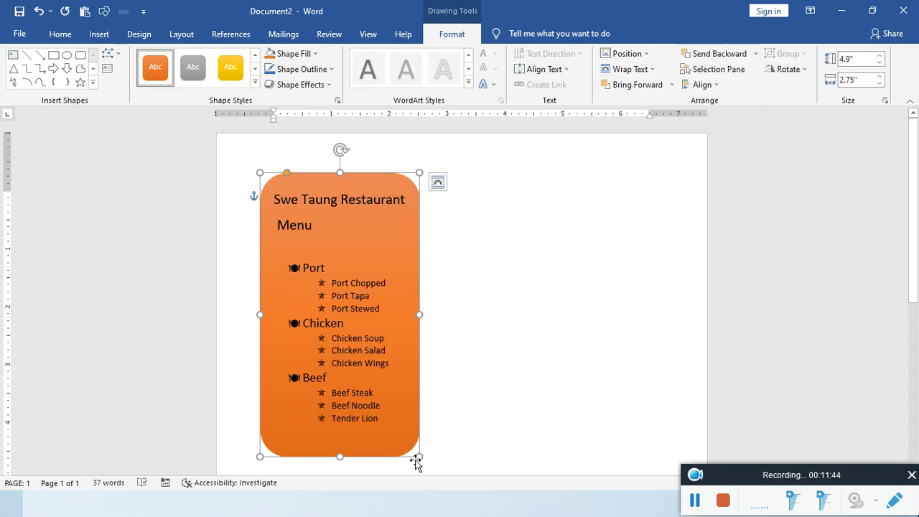
# Step: Enlarge the orange card and move it aside, beside the menu text
pyautogui.moveTo(419, 458); pyautogui.dragTo(431, 432)
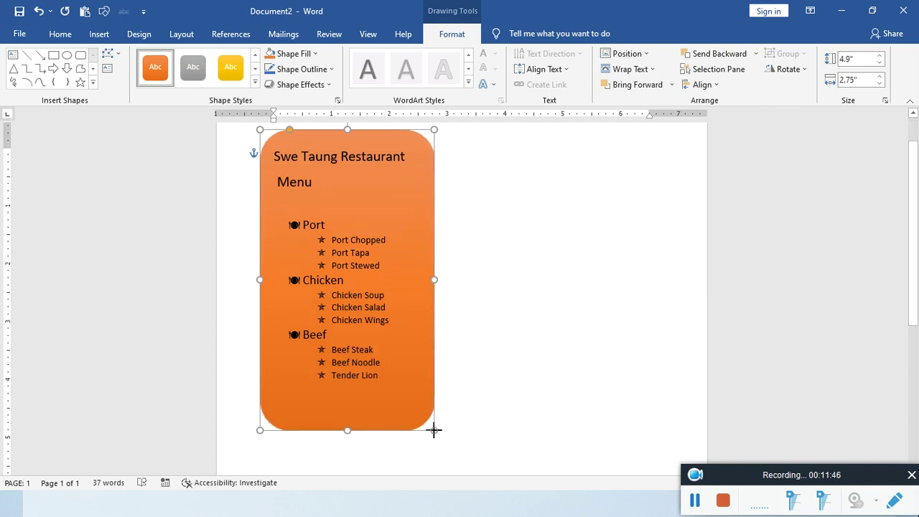
pyautogui.click(280, 245)
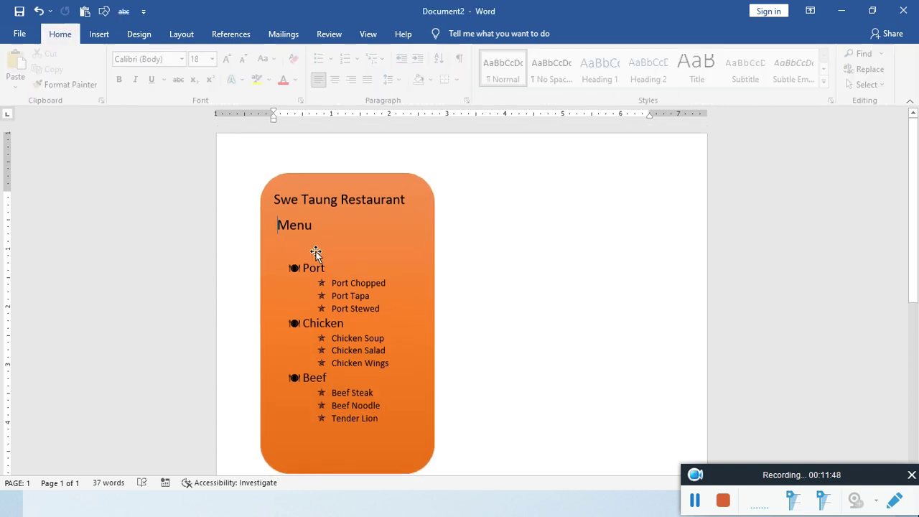
pyautogui.click(281, 246)
pyautogui.moveTo(359, 238); pyautogui.dragTo(511, 237)
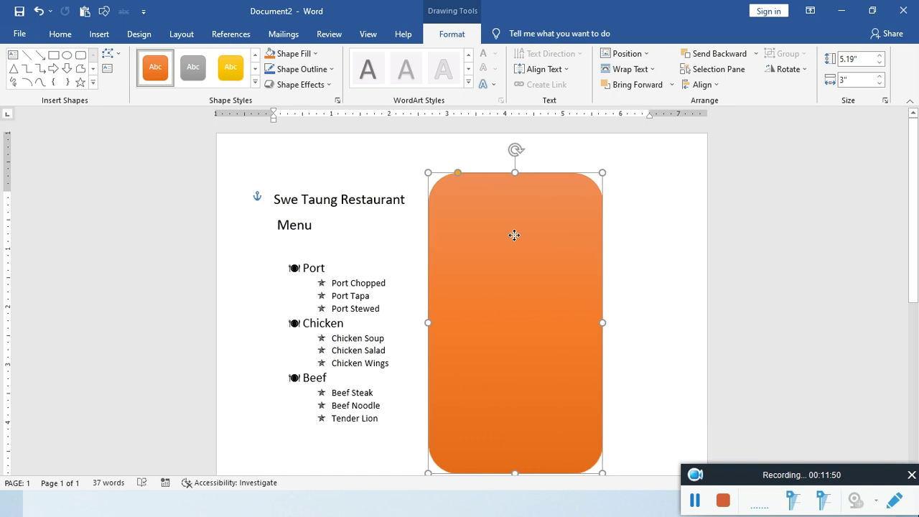
# Step: Delete the empty line above Port and settle the orange card back behind the menu
pyautogui.click(278, 242)
pyautogui.press('Delete')
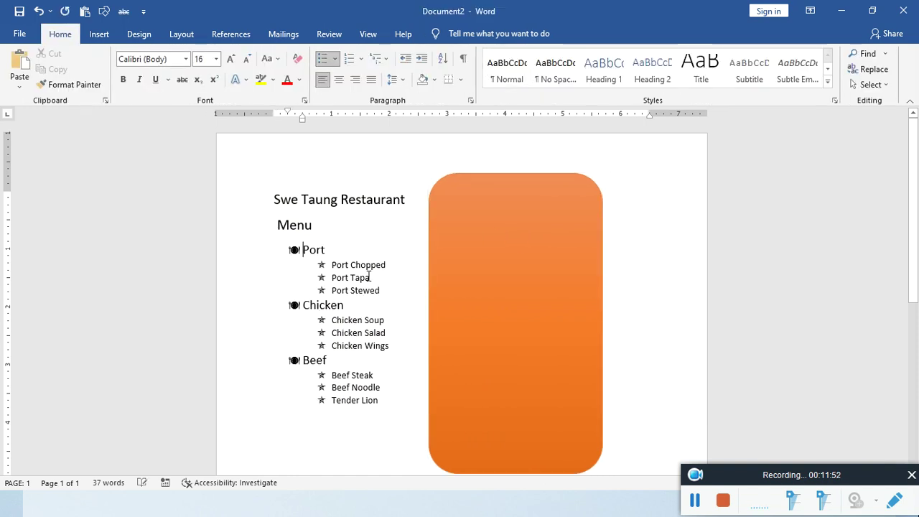
pyautogui.moveTo(483, 250); pyautogui.dragTo(312, 244)
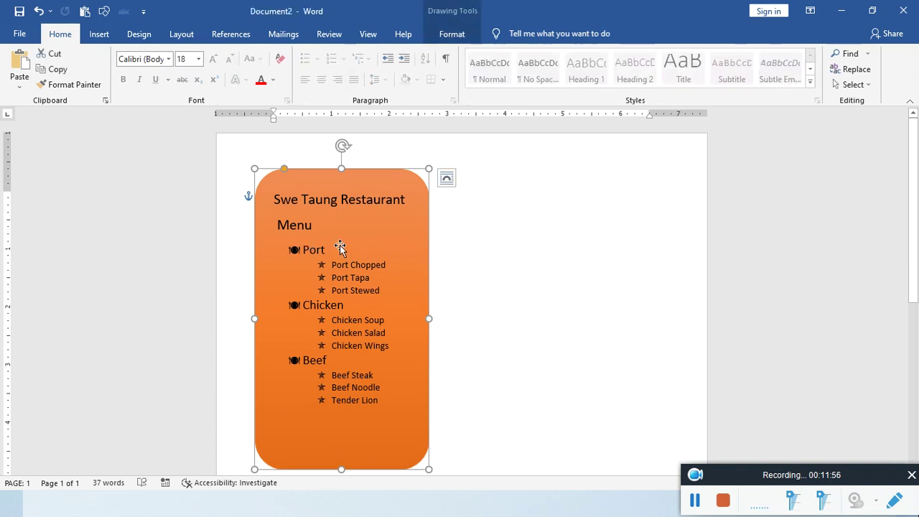
pyautogui.moveTo(340, 247); pyautogui.dragTo(352, 225)
pyautogui.click(501, 257)
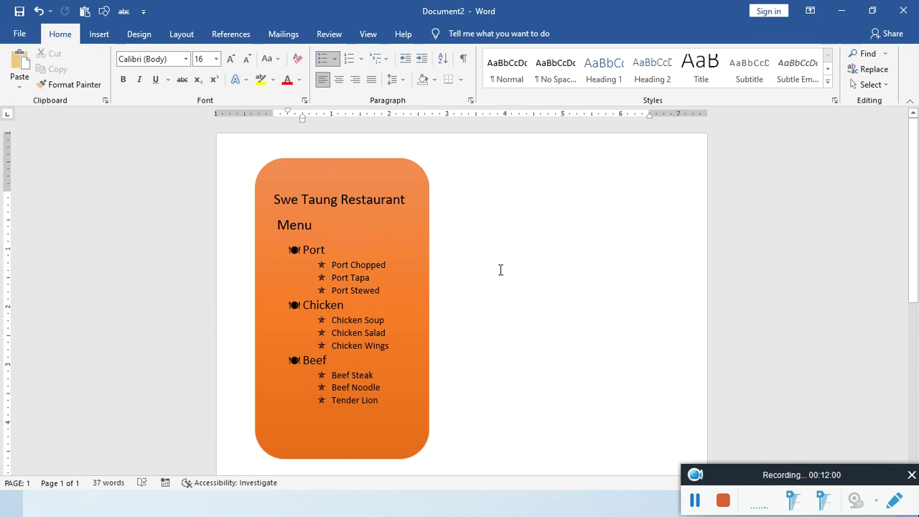
pyautogui.hotkey('ctrl', 'p')
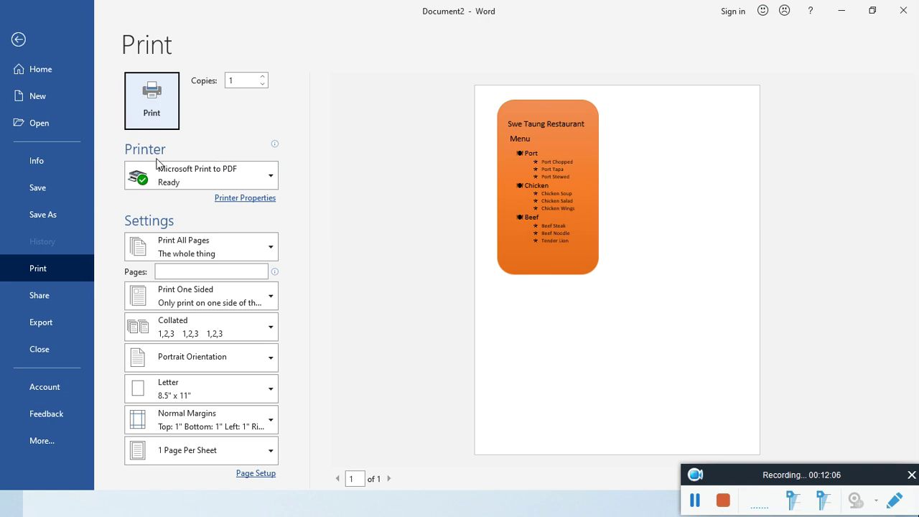
pyautogui.click(19, 39)
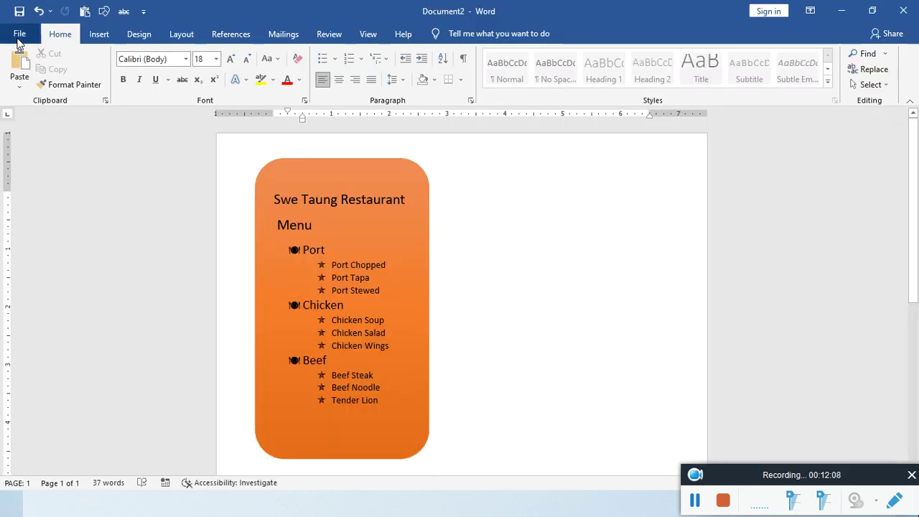
pyautogui.click(417, 287)
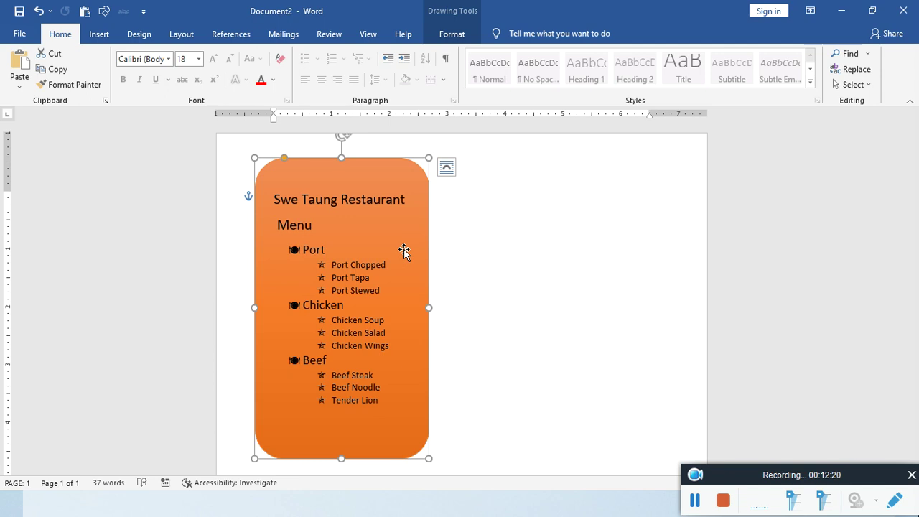
# Step: Move the orange card off to the right, clear of the menu text
pyautogui.click(349, 200)
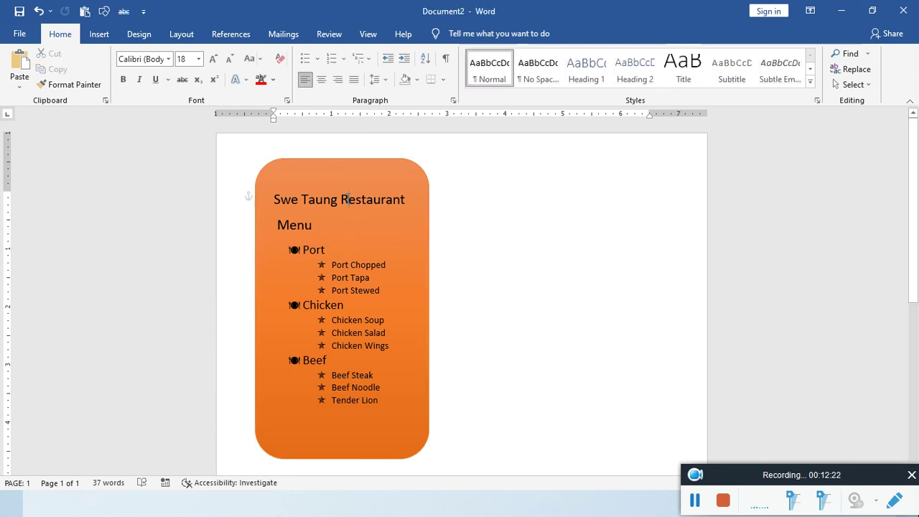
pyautogui.moveTo(410, 199); pyautogui.dragTo(274, 199)
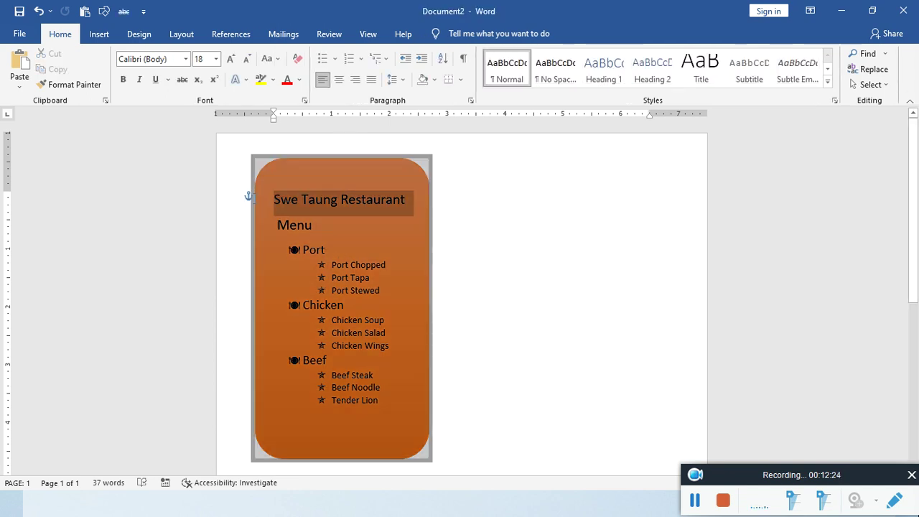
pyautogui.moveTo(410, 259); pyautogui.dragTo(618, 282)
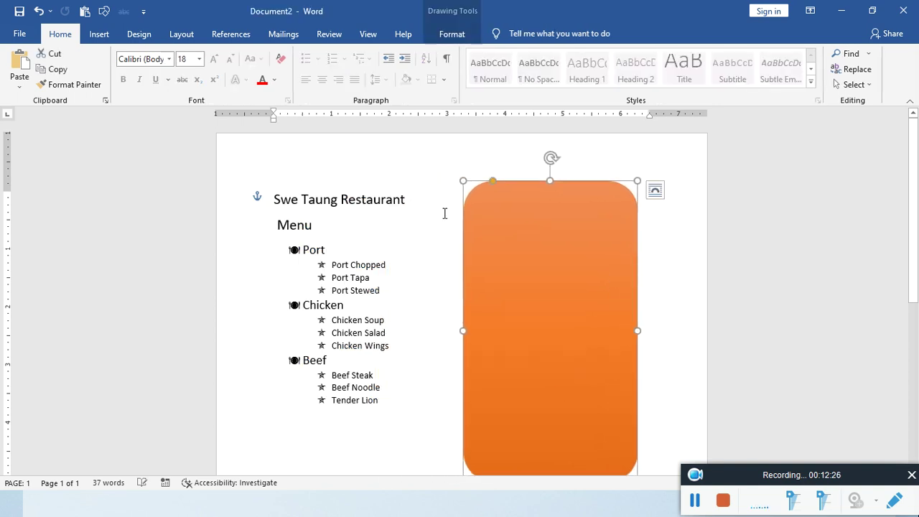
pyautogui.moveTo(411, 201); pyautogui.dragTo(257, 201)
pyautogui.moveTo(550, 295); pyautogui.dragTo(443, 208)
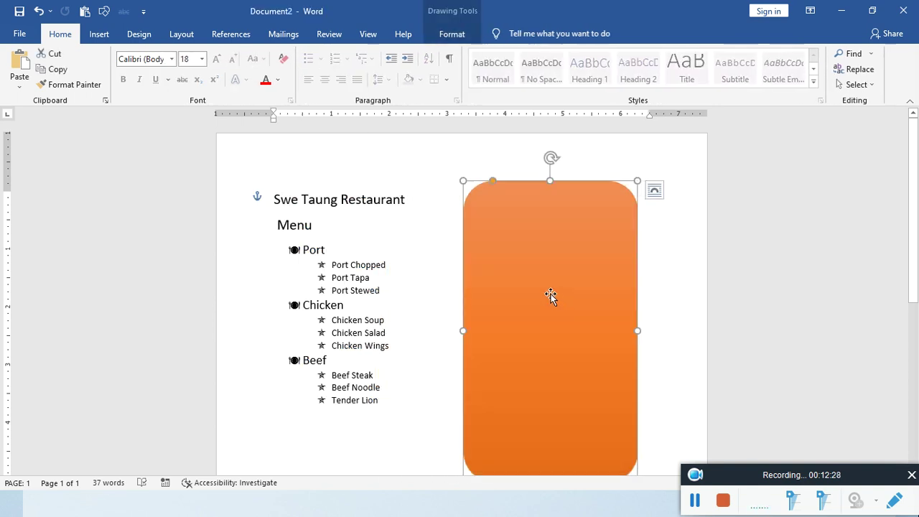
# Step: Select the Swe Taung Restaurant title line and bring up the font list
pyautogui.scroll(5, 423, 258)
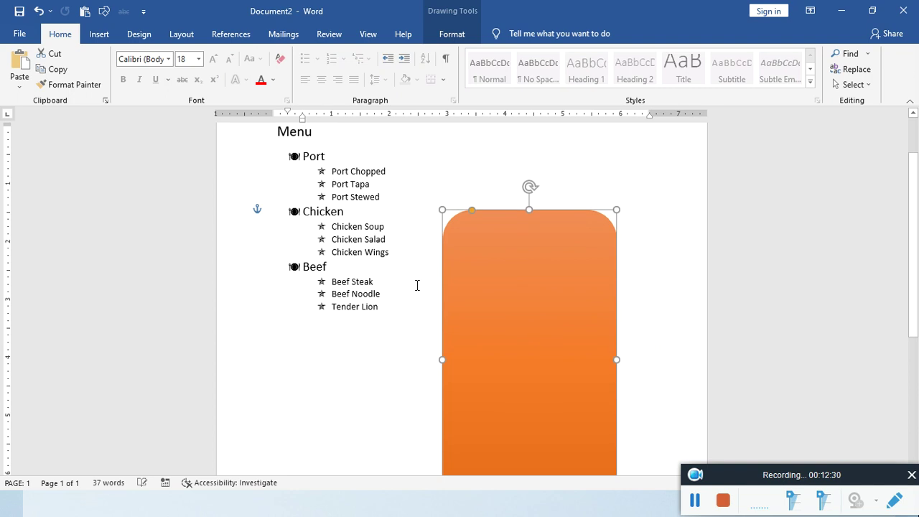
pyautogui.moveTo(408, 199); pyautogui.dragTo(271, 200)
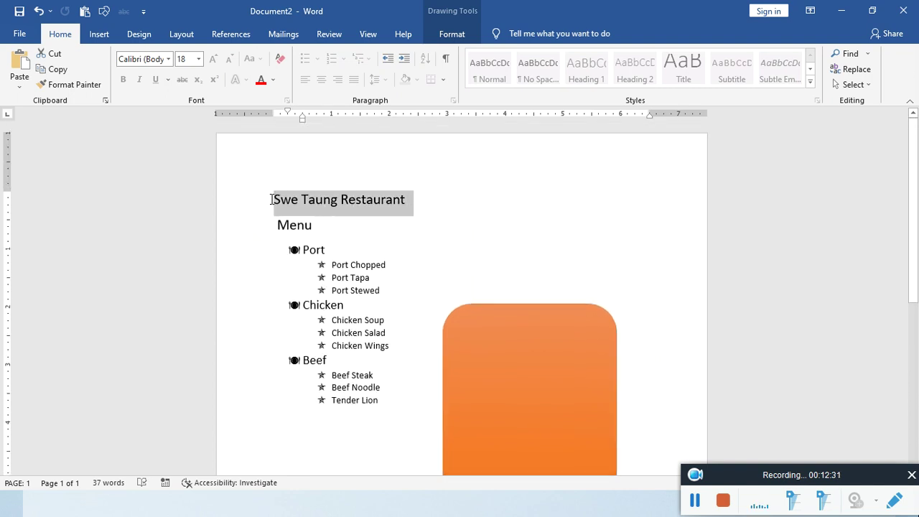
pyautogui.click(185, 59)
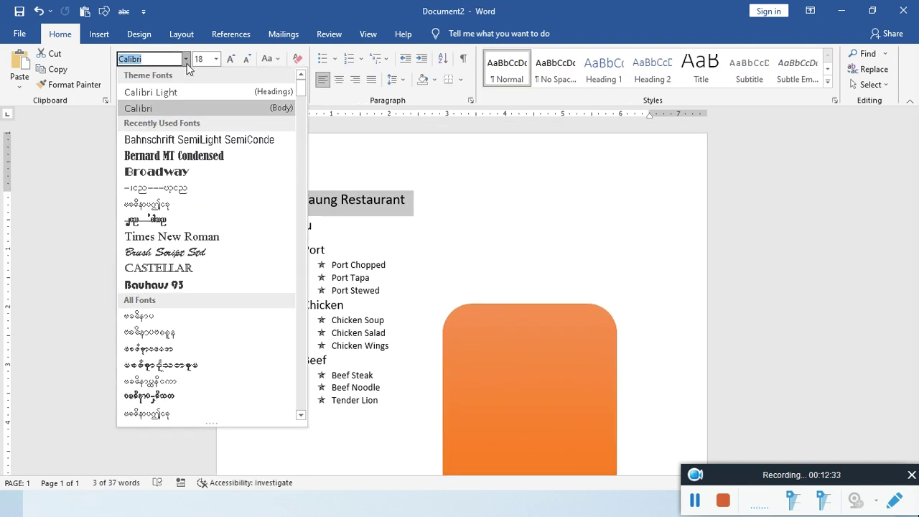
# Step: Set the title in Brush Script Std and move the orange card back behind the menu
pyautogui.click(178, 255)
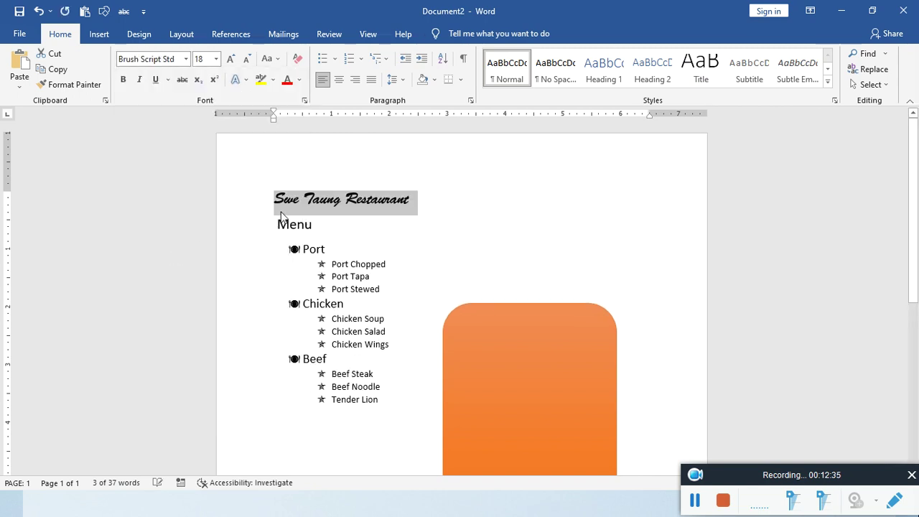
pyautogui.click(316, 233)
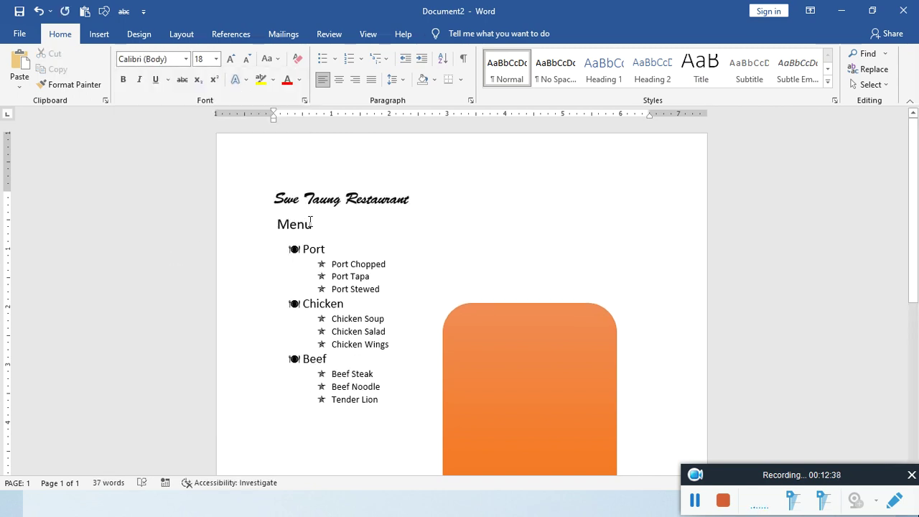
pyautogui.moveTo(533, 353)
pyautogui.mouseDown()
pyautogui.moveTo(385, 248)
pyautogui.moveTo(357, 203)
pyautogui.mouseUp()
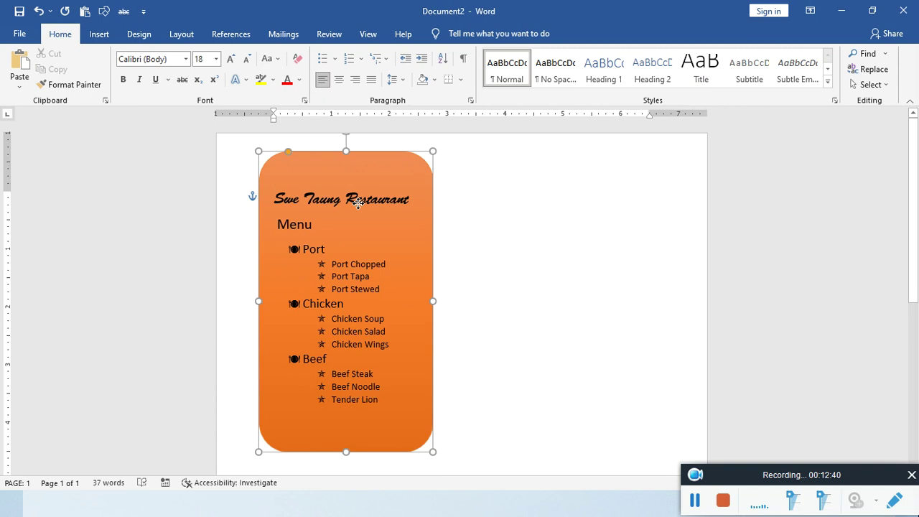
pyautogui.click(504, 257)
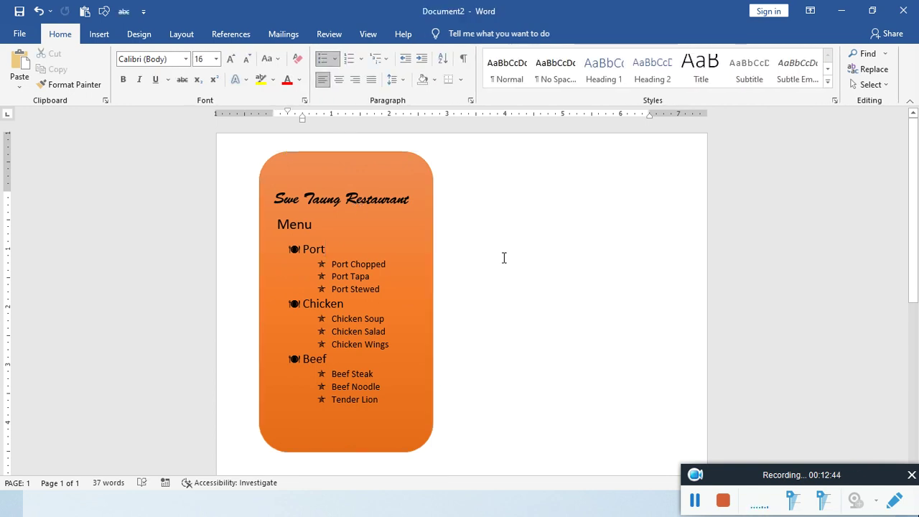
# Step: Check the card's placement, then start a new blank document with Ctrl+N
pyautogui.click(478, 336)
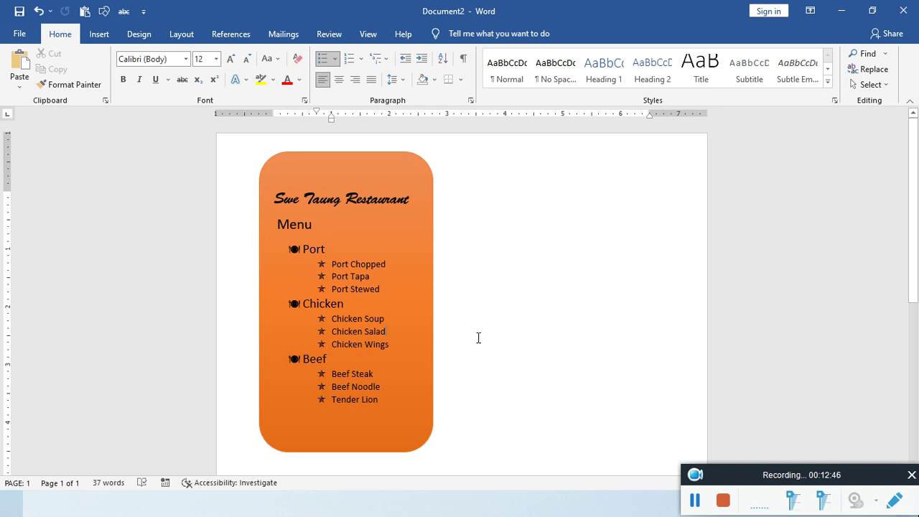
pyautogui.click(460, 440)
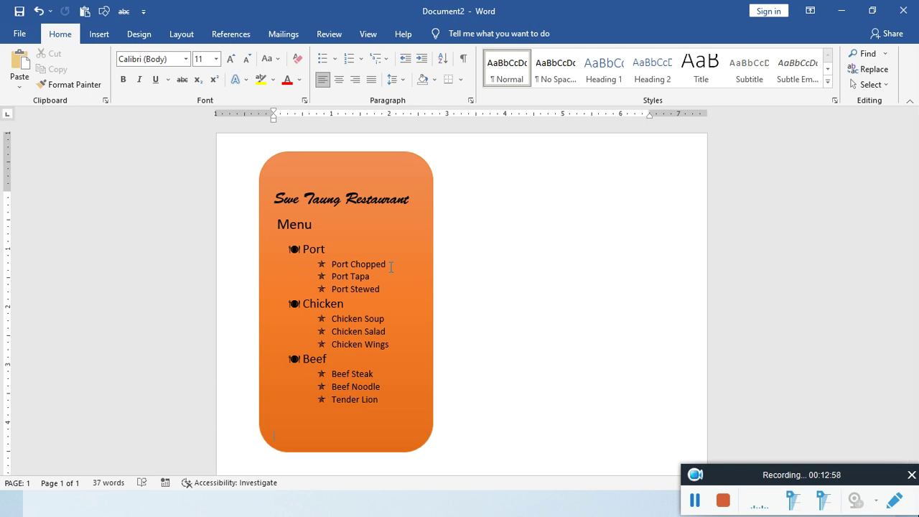
pyautogui.click(351, 157)
pyautogui.click(464, 282)
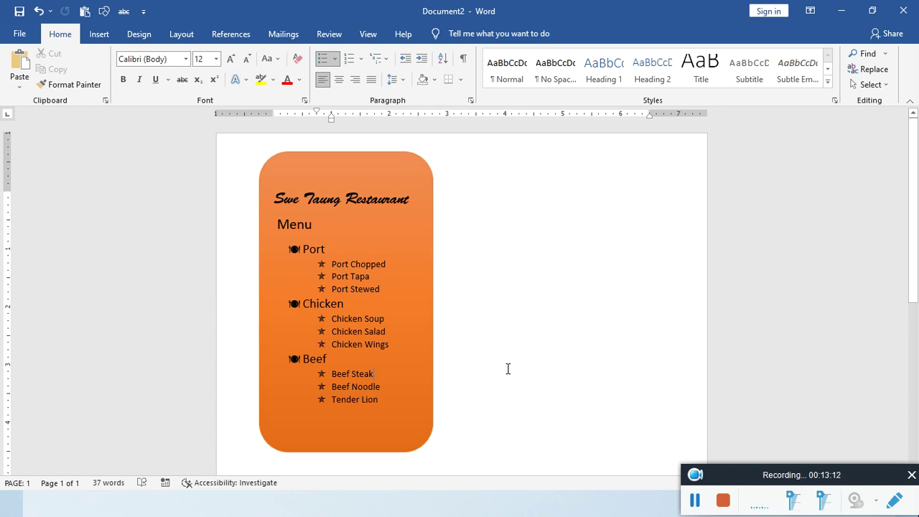
pyautogui.hotkey('ctrl', 'n')
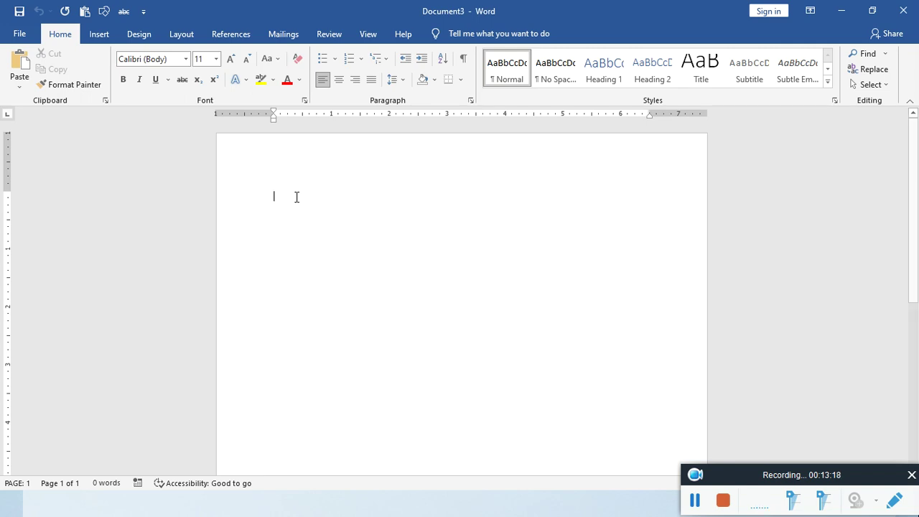
# Step: Type the Northern city, Cold & Drink and MENU lines and the first juice
pyautogui.write('Northern city')
pyautogui.press('Return')
pyautogui.write('Cold &')
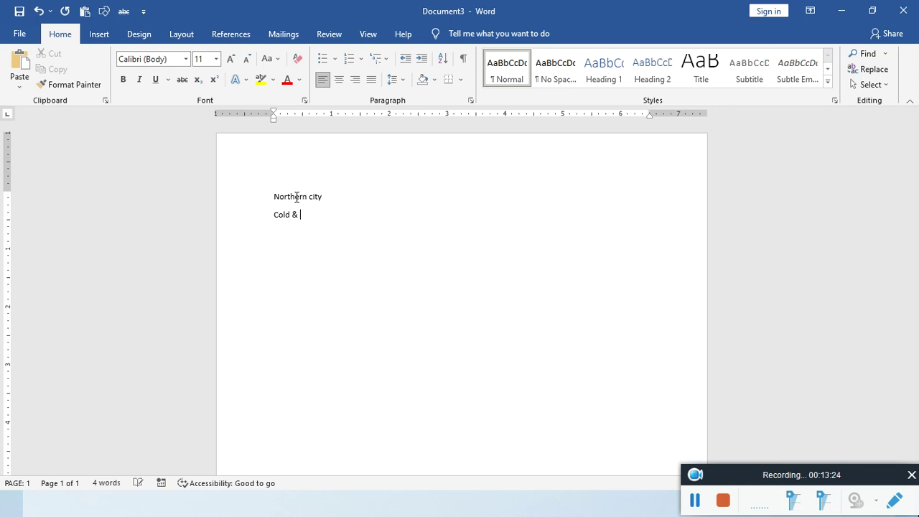
pyautogui.write('Drink ')
pyautogui.write('MEN')
pyautogui.write('a')
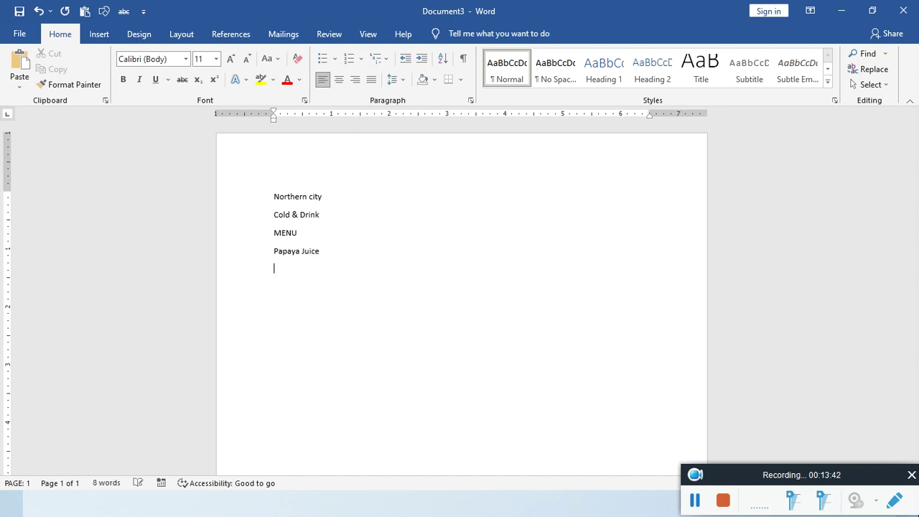
# Step: Add the Water Melon Juice line and correct it to Watermelon
pyautogui.write('Water ')
pyautogui.write('Melon Juice')
pyautogui.press('Return')
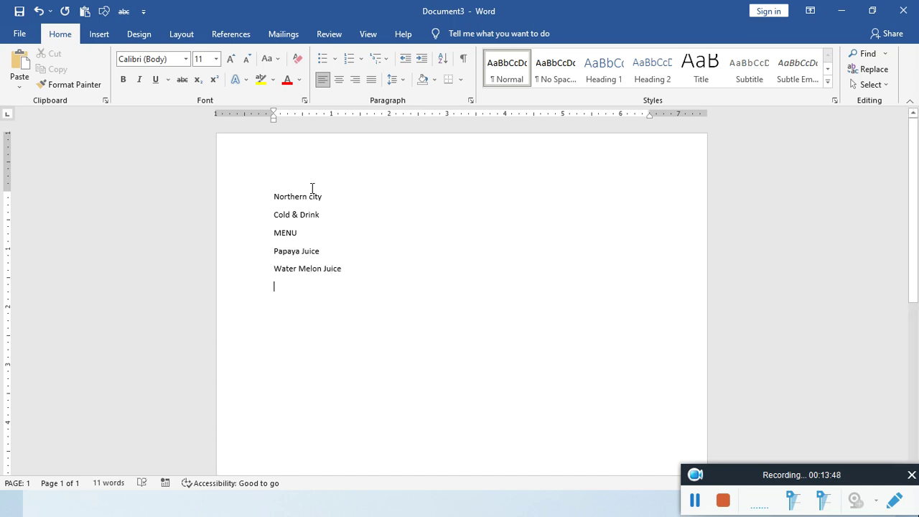
pyautogui.doubleClick(298, 268)
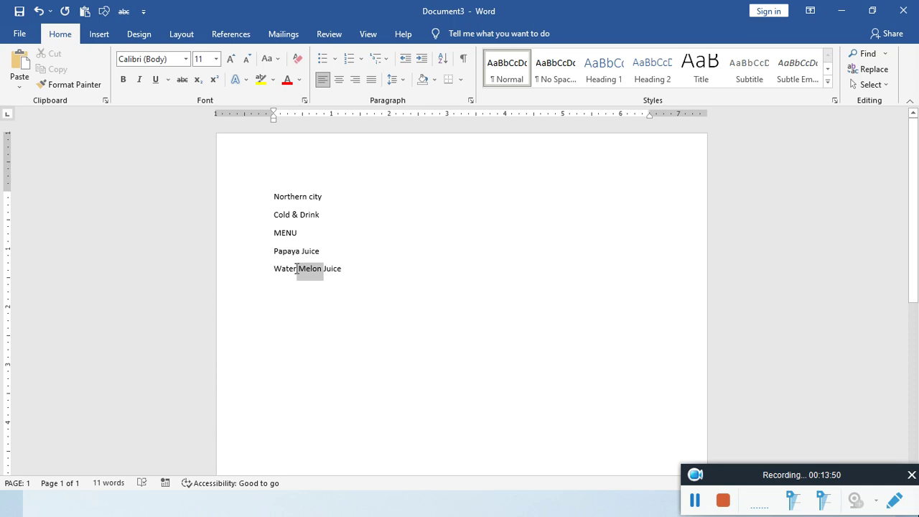
pyautogui.press('Left')
pyautogui.press('Delete')
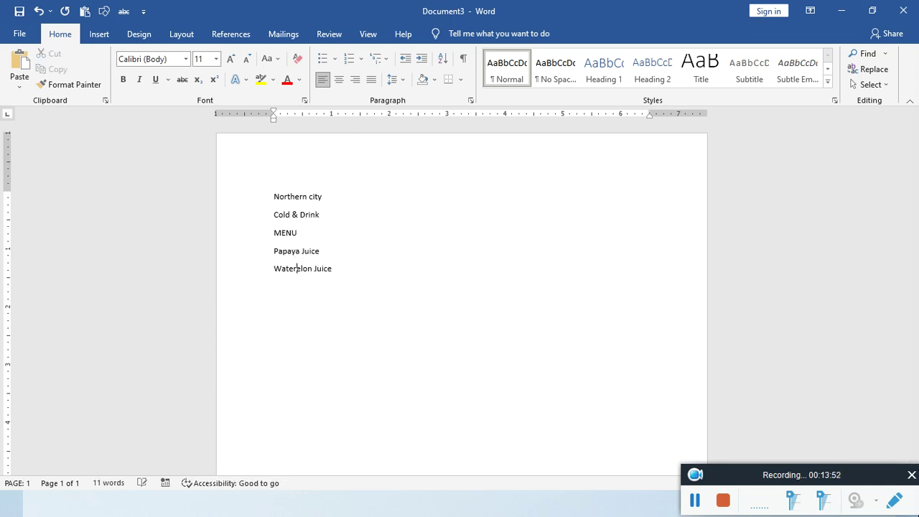
pyautogui.write('m')
# Step: Add the Lime, Pineapple, Mango and Lychee Juice lines
pyautogui.click(389, 275)
pyautogui.press('Down')
pyautogui.write('Lim')
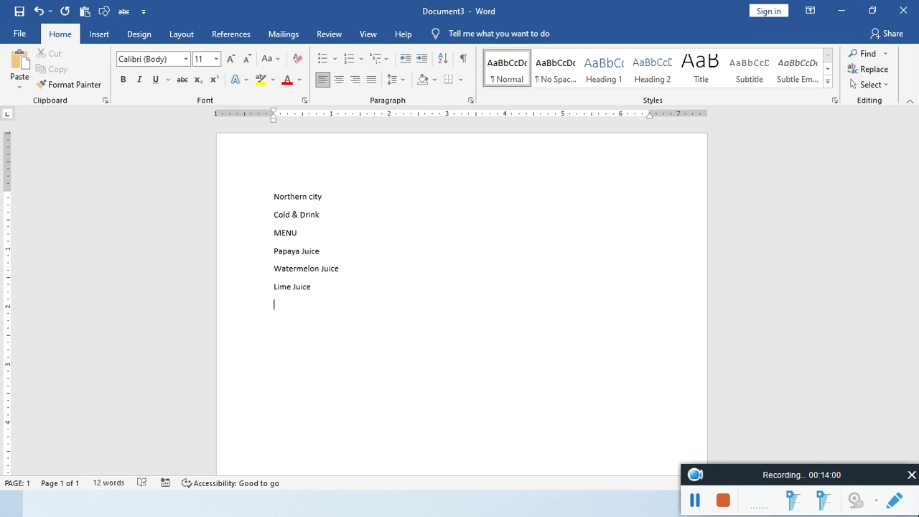
pyautogui.write('Pine')
pyautogui.write('apple ')
pyautogui.write('Jui')
pyautogui.write('M')
pyautogui.write('a')
pyautogui.write('Jui')
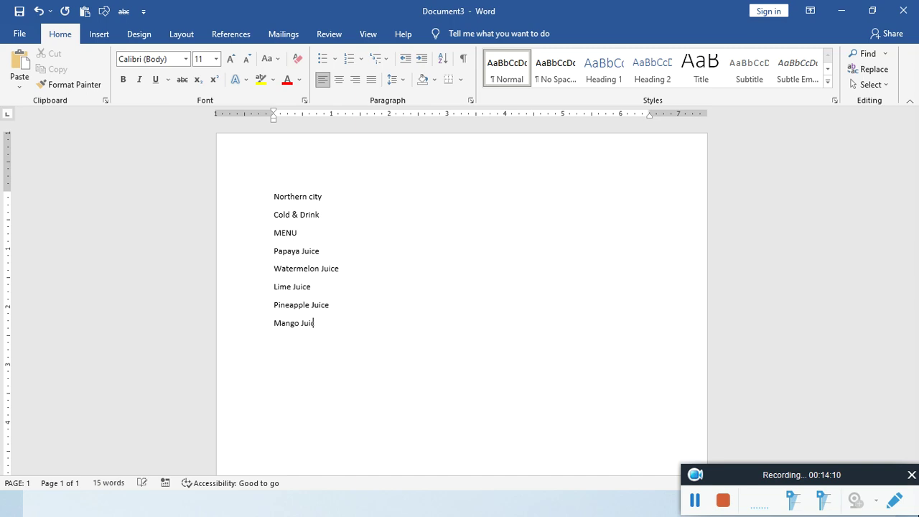
pyautogui.write('chee Juice')
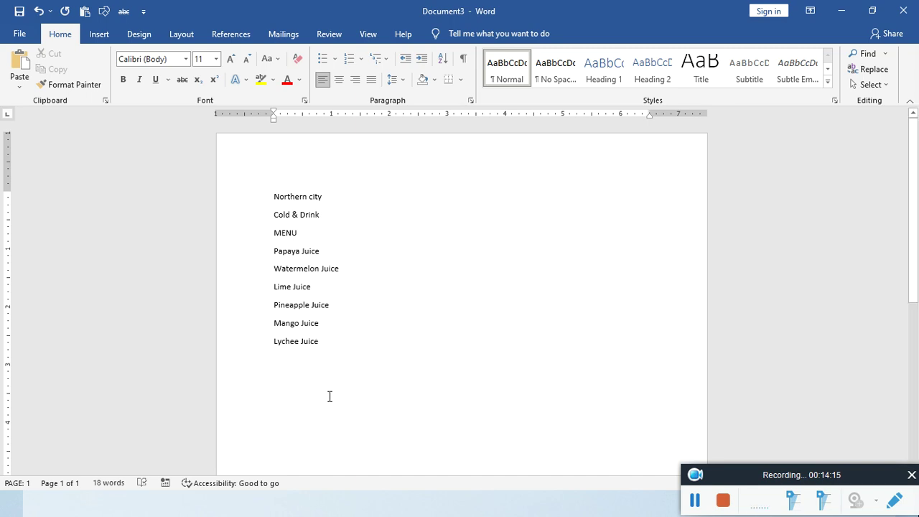
# Step: Set Northern city in Bernard MT Condensed and grow it to 14 pt
pyautogui.keyDown('ctrl'); pyautogui.scroll(7, 325, 344); pyautogui.keyUp('ctrl')
pyautogui.scroll(3, 325, 343)
pyautogui.scroll(-3, 319, 344)
pyautogui.scroll(3, 256, 351)
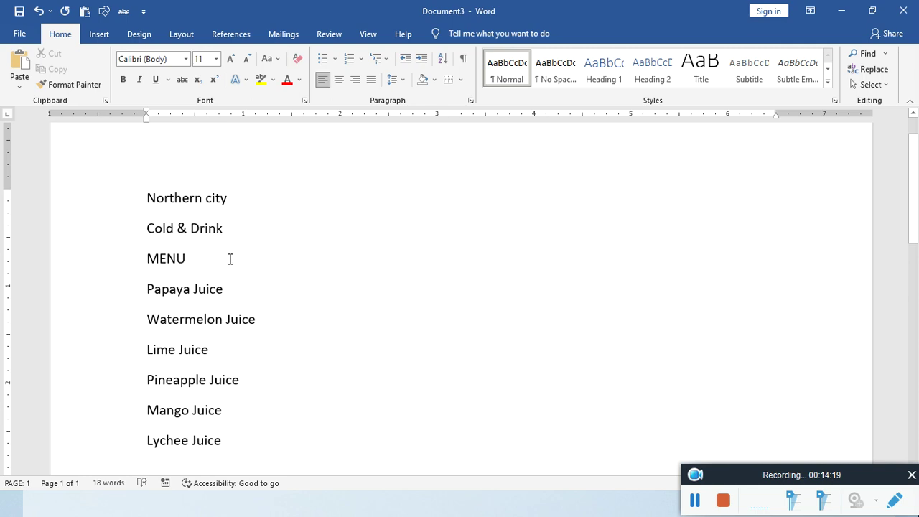
pyautogui.moveTo(228, 204); pyautogui.dragTo(136, 199)
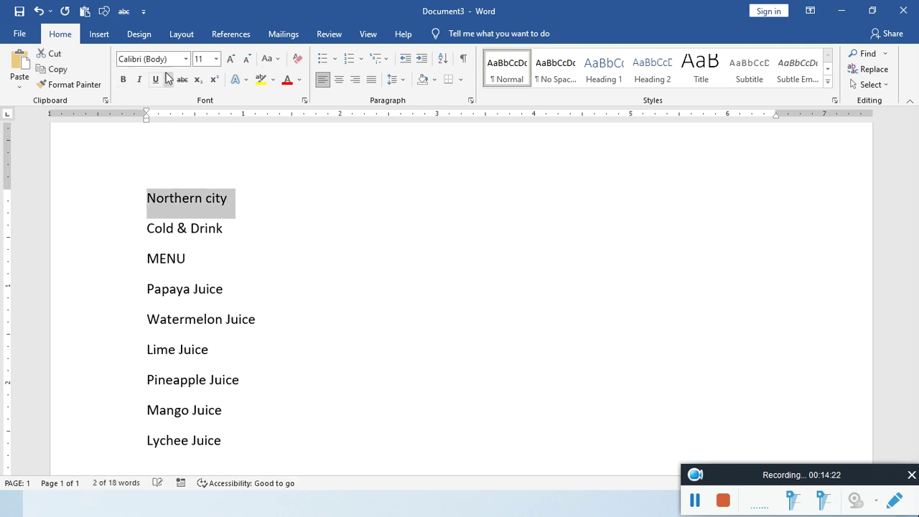
pyautogui.click(185, 59)
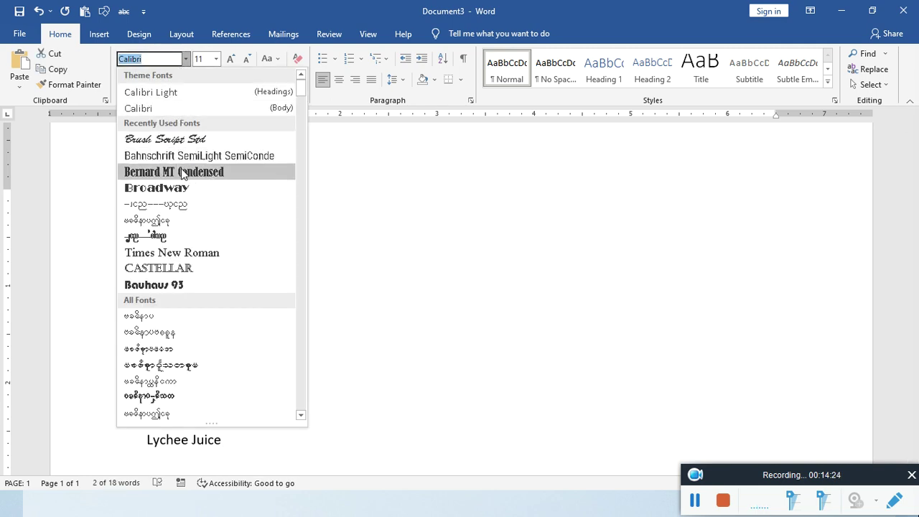
pyautogui.click(176, 172)
pyautogui.click(230, 58)
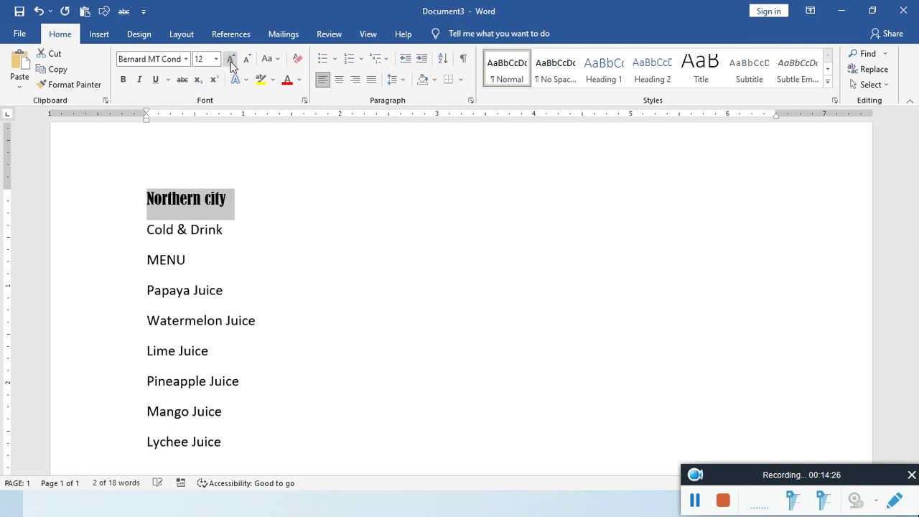
pyautogui.click(230, 58)
# Step: Put Cold & Drink in Brush Script Std and change Northern city to Broadway
pyautogui.moveTo(237, 234); pyautogui.dragTo(127, 232)
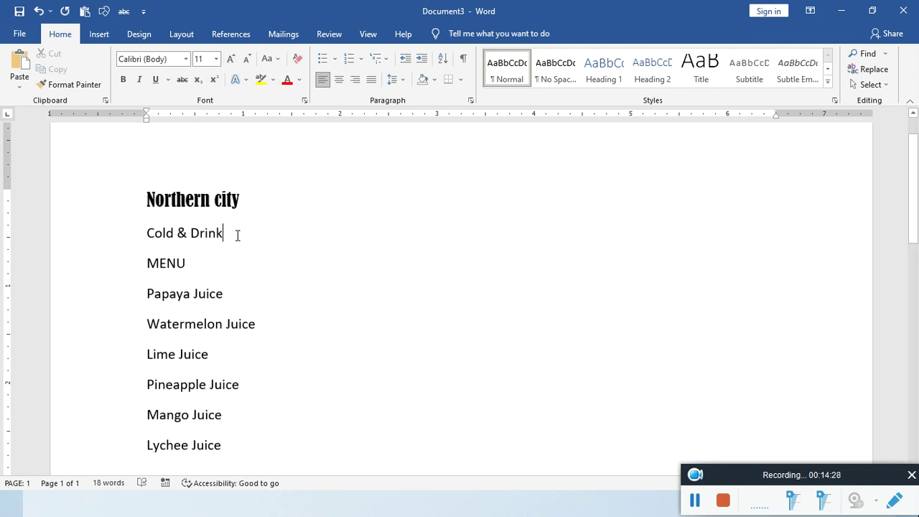
pyautogui.click(185, 59)
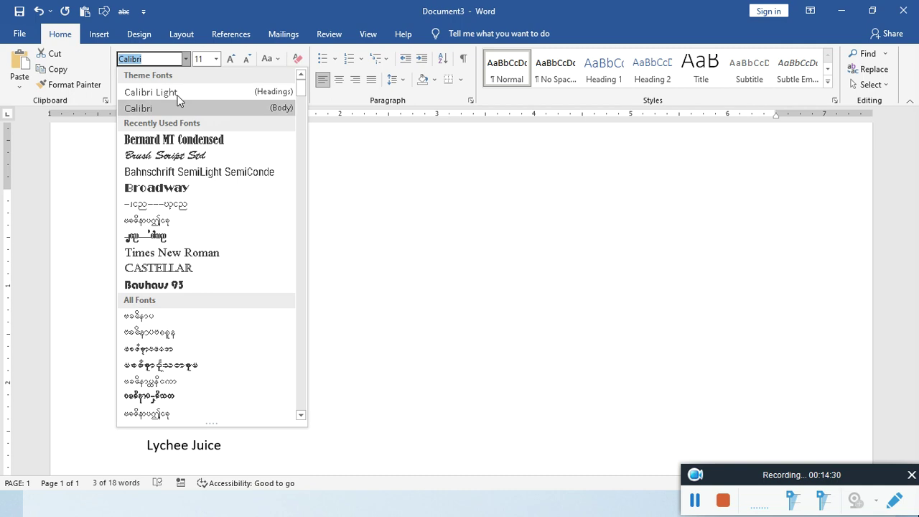
pyautogui.click(143, 154)
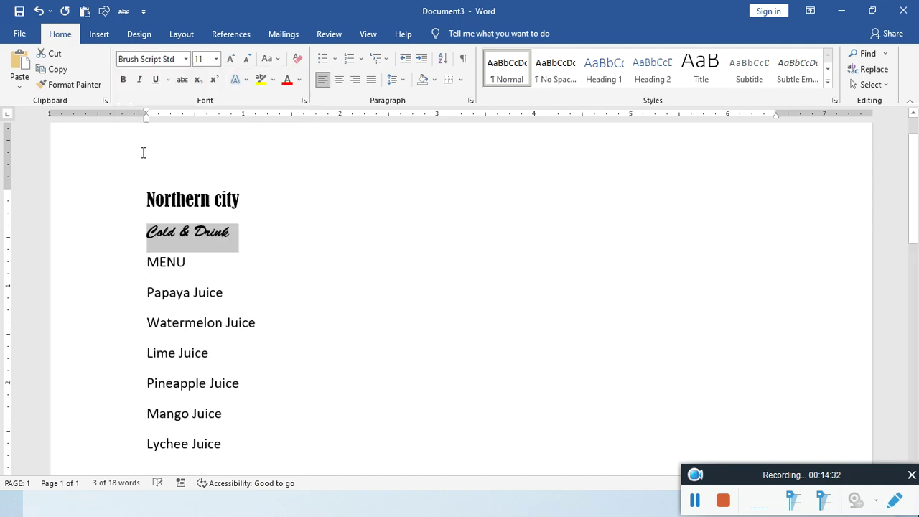
pyautogui.moveTo(242, 201); pyautogui.dragTo(119, 199)
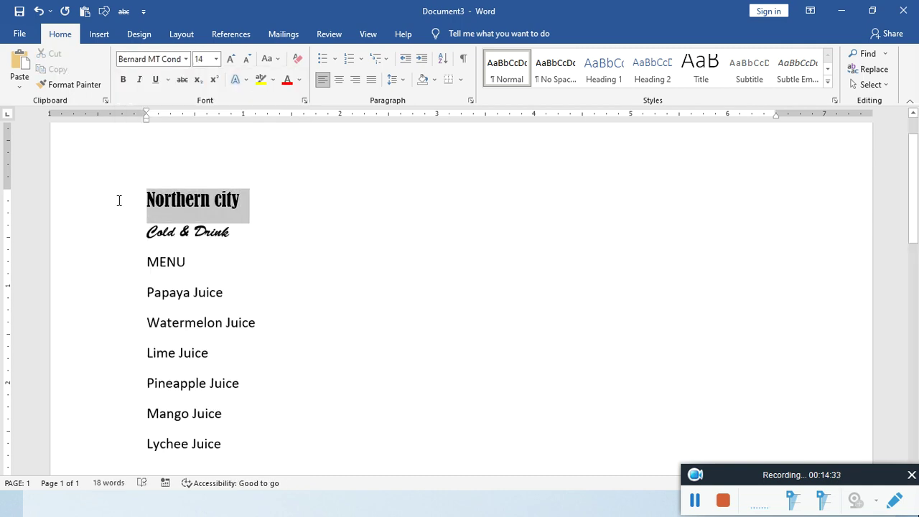
pyautogui.click(185, 59)
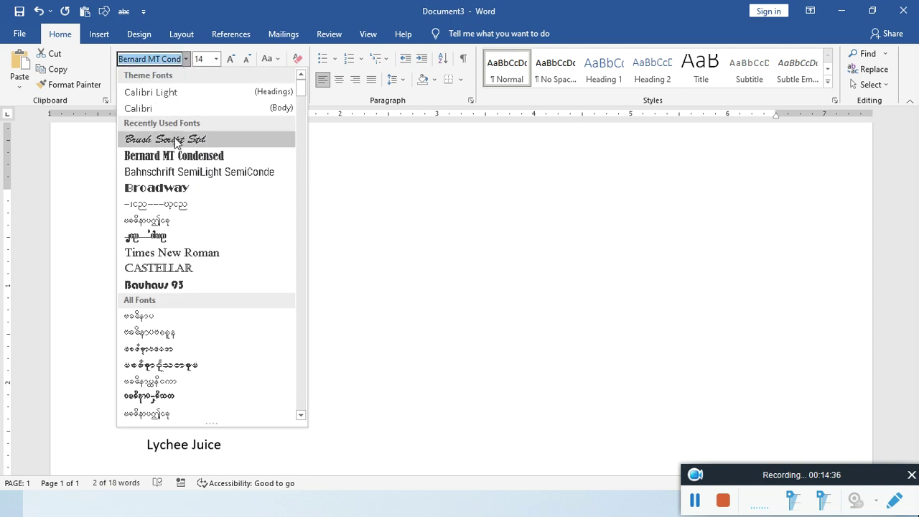
pyautogui.click(188, 191)
pyautogui.click(244, 263)
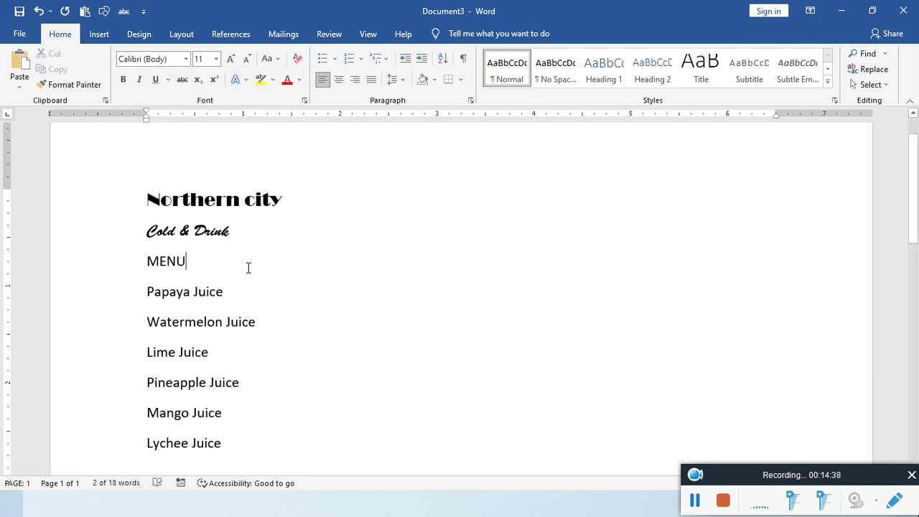
pyautogui.moveTo(149, 263)
pyautogui.mouseDown()
pyautogui.moveTo(183, 258)
pyautogui.moveTo(240, 366)
pyautogui.moveTo(261, 437)
pyautogui.mouseUp()
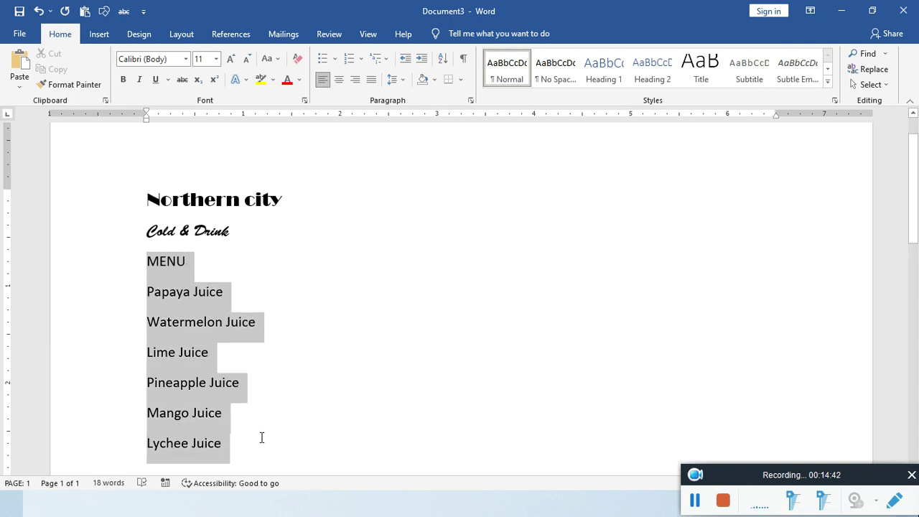
# Step: Enlarge all the text from the title through Lychee Juice by three font sizes
pyautogui.moveTo(158, 213)
pyautogui.mouseDown()
pyautogui.moveTo(261, 340)
pyautogui.moveTo(250, 437)
pyautogui.mouseUp()
pyautogui.click(230, 61)
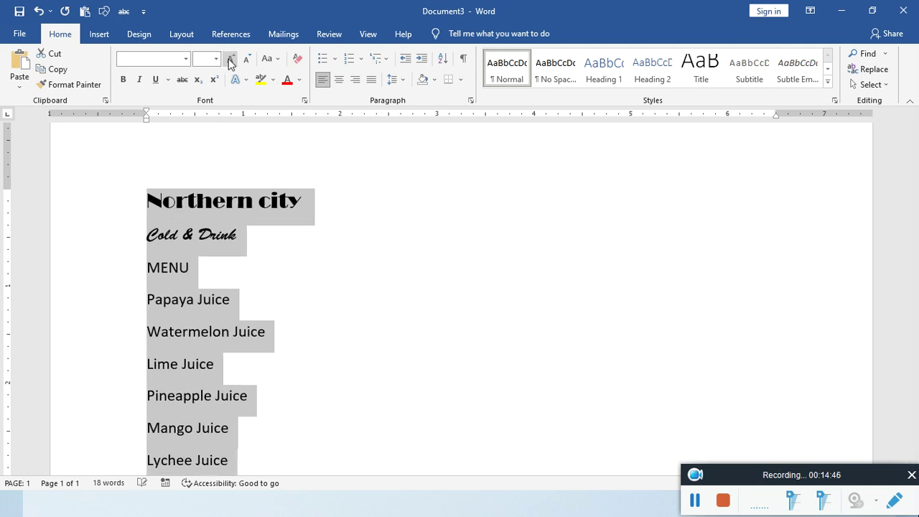
pyautogui.click(230, 62)
pyautogui.click(230, 62)
pyautogui.click(323, 247)
# Step: Give the six juice lines four-diamond bullets
pyautogui.scroll(-4, 323, 248)
pyautogui.scroll(1, 325, 248)
pyautogui.scroll(1, 326, 248)
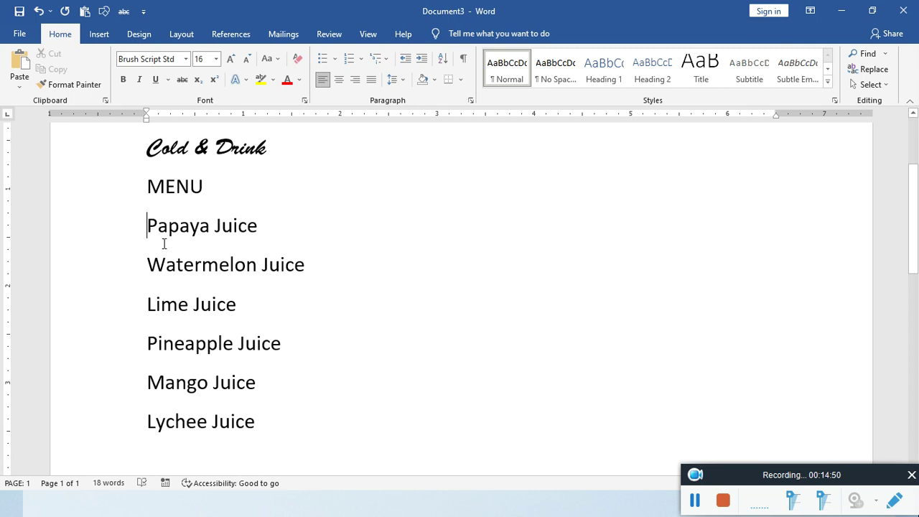
pyautogui.moveTo(148, 225); pyautogui.dragTo(266, 413)
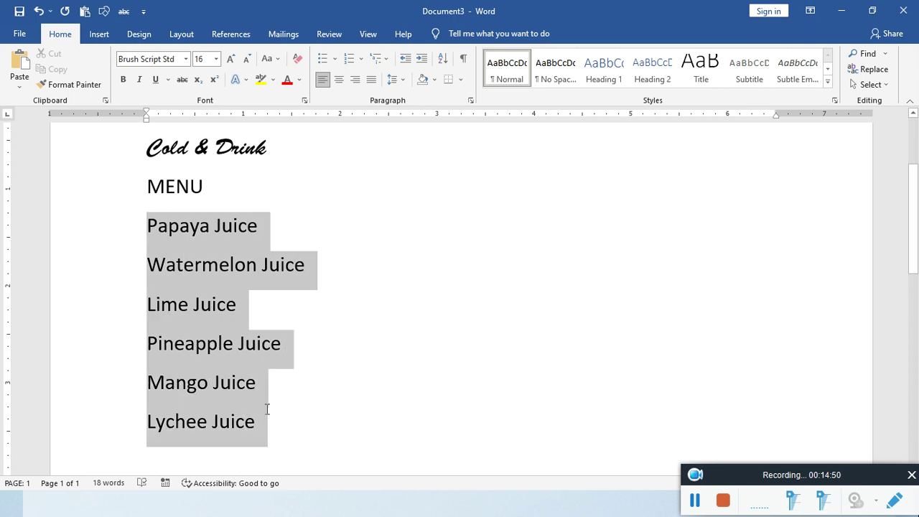
pyautogui.click(334, 61)
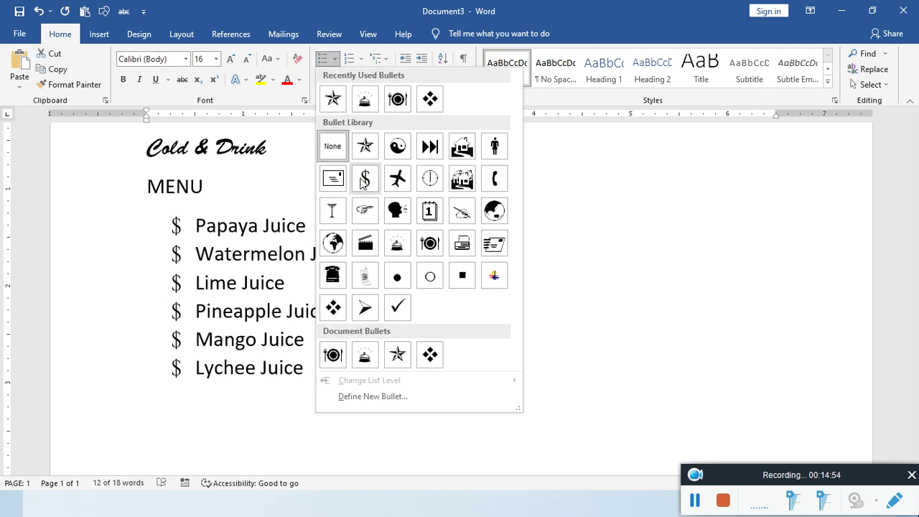
pyautogui.click(335, 310)
# Step: Place the insertion point at the end of the Papaya Juice line
pyautogui.scroll(3, 297, 272)
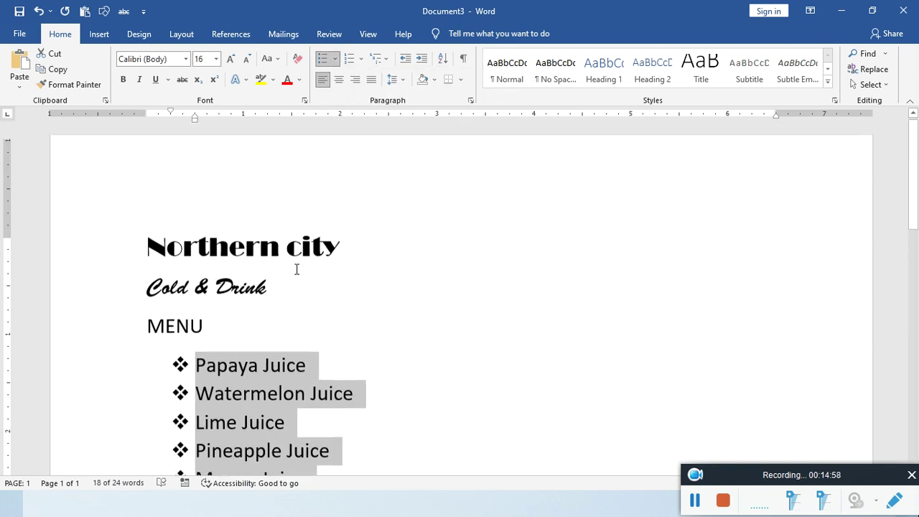
pyautogui.click(244, 324)
pyautogui.scroll(-2, 246, 311)
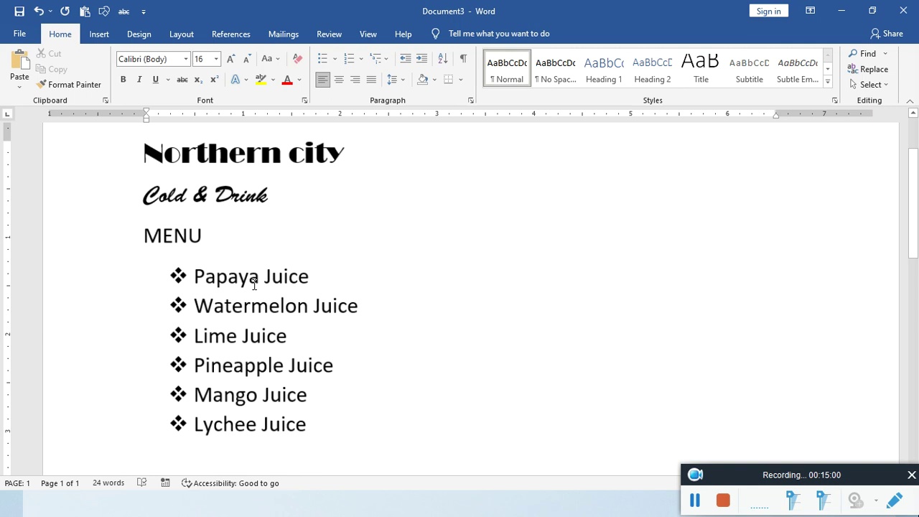
pyautogui.keyDown('ctrl'); pyautogui.scroll(1, 247, 311); pyautogui.keyUp('ctrl')
pyautogui.keyDown('ctrl'); pyautogui.scroll(-2, 255, 287); pyautogui.keyUp('ctrl')
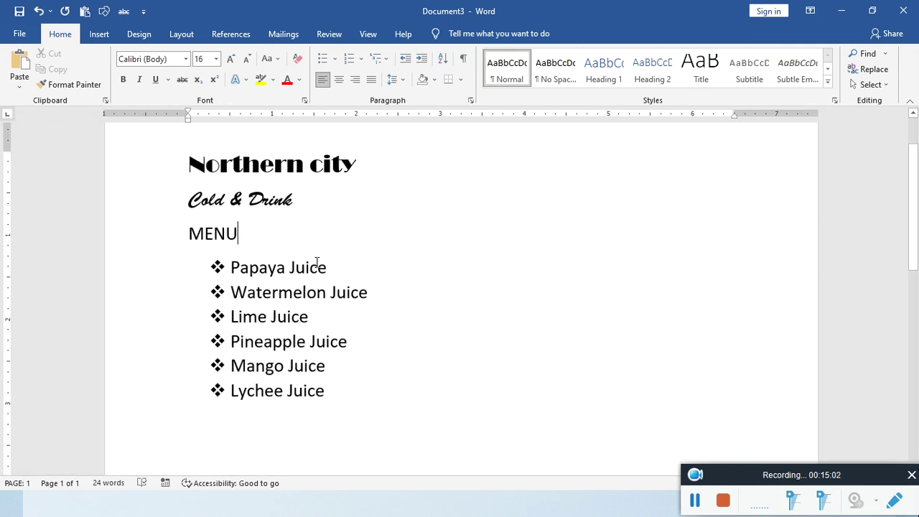
pyautogui.moveTo(341, 393); pyautogui.dragTo(231, 267)
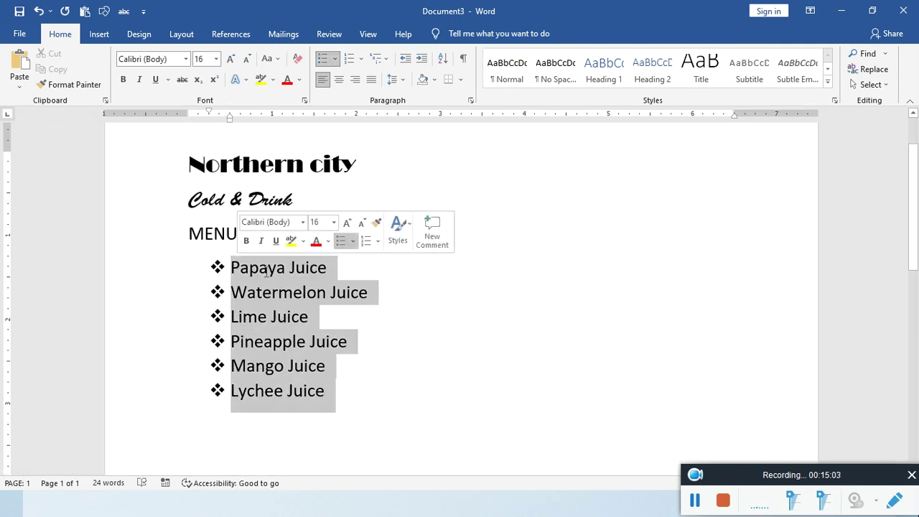
pyautogui.click(374, 273)
# Step: Add tab-aligned prices 2000 Ks for Papaya and 1000 Ks for Watermelon Juice
pyautogui.press('Tab')
pyautogui.press('Tab')
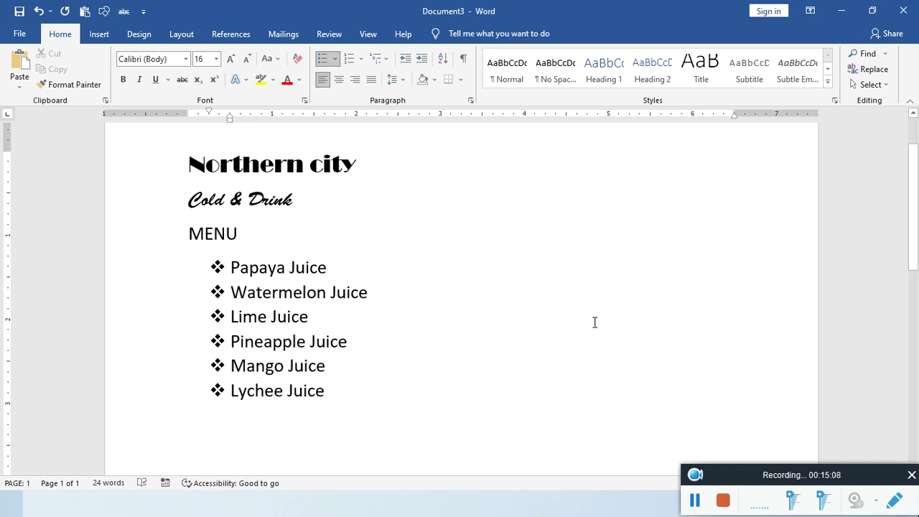
pyautogui.write('200')
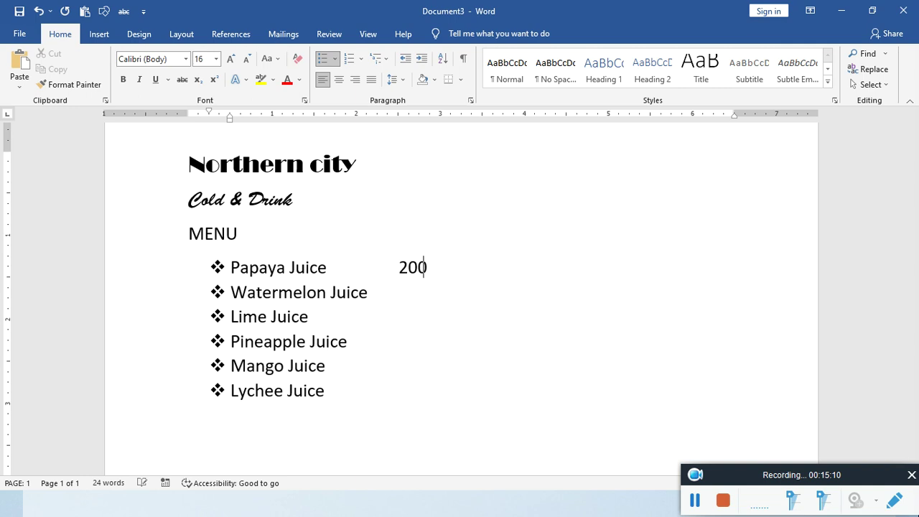
pyautogui.write('0 Ks')
pyautogui.click(401, 294)
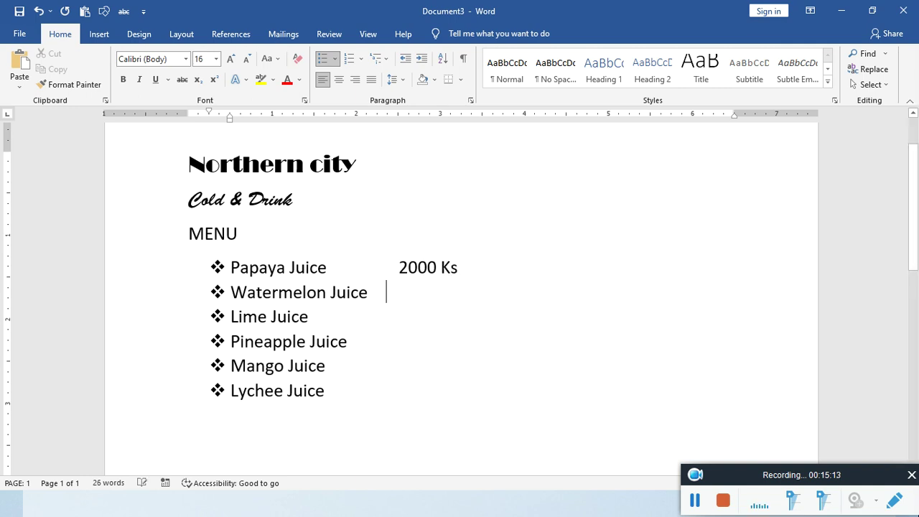
pyautogui.press('Tab')
pyautogui.write('100')
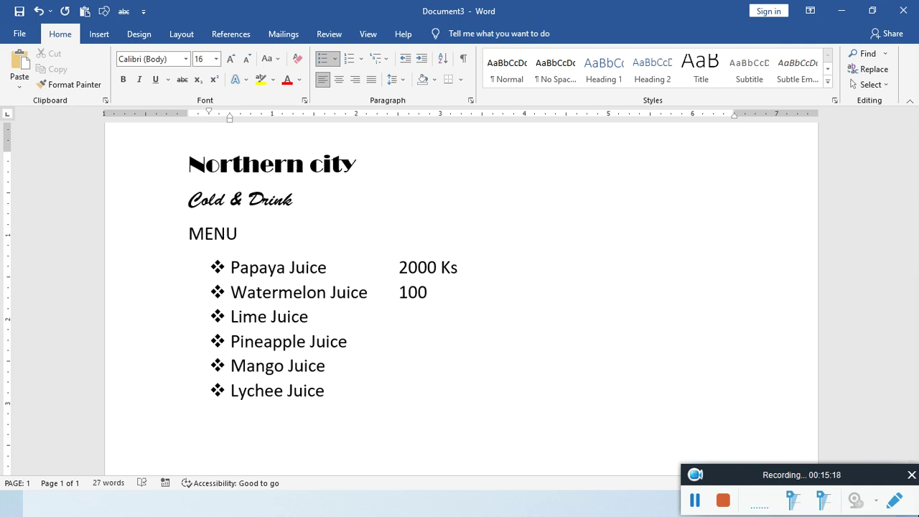
pyautogui.write('0K')
pyautogui.press('BackSpace')
pyautogui.write('s')
pyautogui.press('BackSpace')
pyautogui.write('Ks')
pyautogui.press('Return')
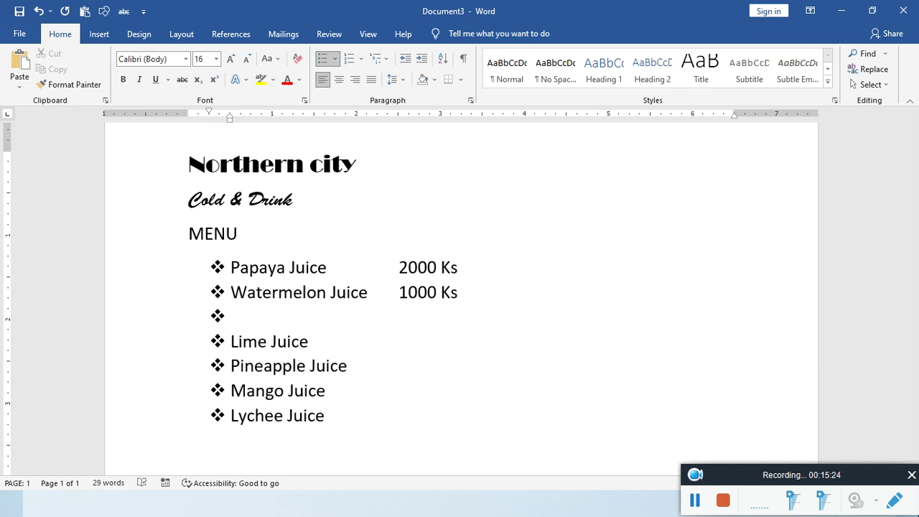
pyautogui.press('BackSpace')
pyautogui.press('BackSpace')
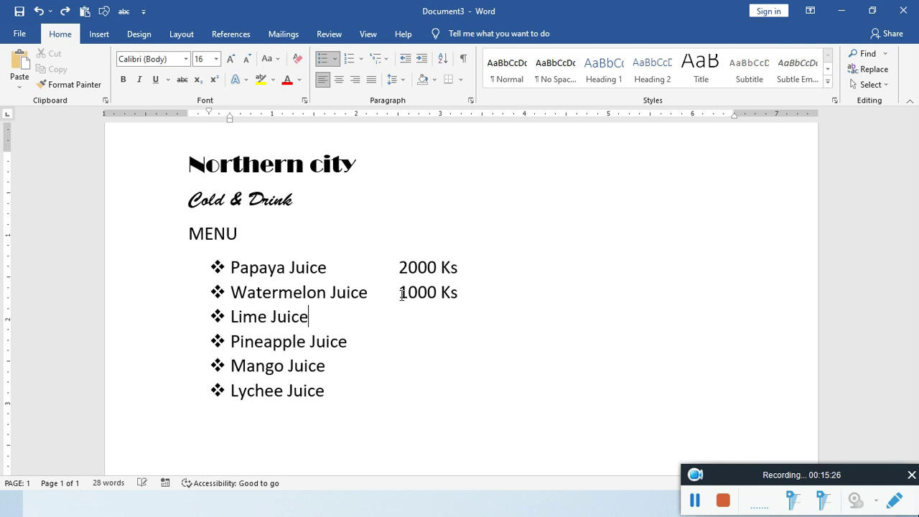
# Step: Add prices 700 Ks for Lime and 1000 Ks for Pineapple Juice
pyautogui.press('Down')
pyautogui.press('Tab')
pyautogui.write('1')
pyautogui.press('BackSpace')
pyautogui.write('700')
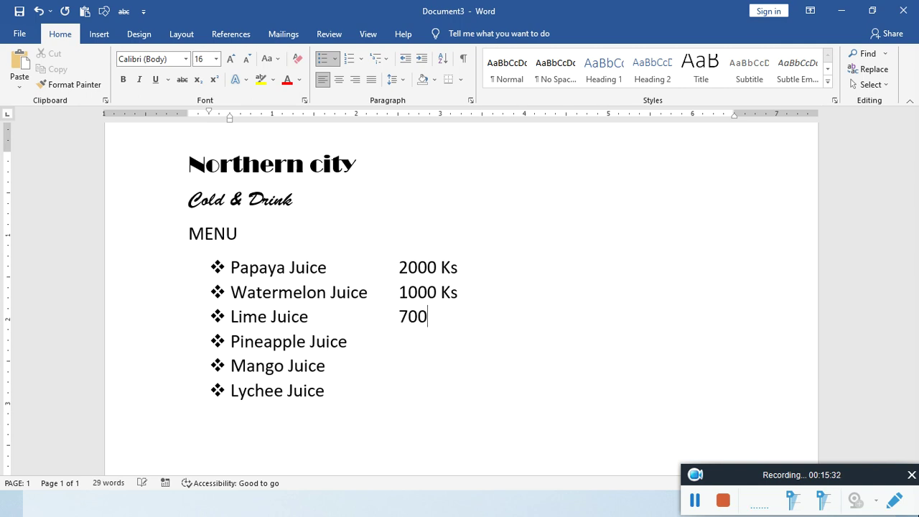
pyautogui.write('   Ks')
pyautogui.click(348, 341)
pyautogui.press('Tab')
pyautogui.write('1000 Ks')
# Step: Add prices 1000 Ks for Mango and 2000 Ks for Lychee Juice
pyautogui.click(354, 365)
pyautogui.press('Tab')
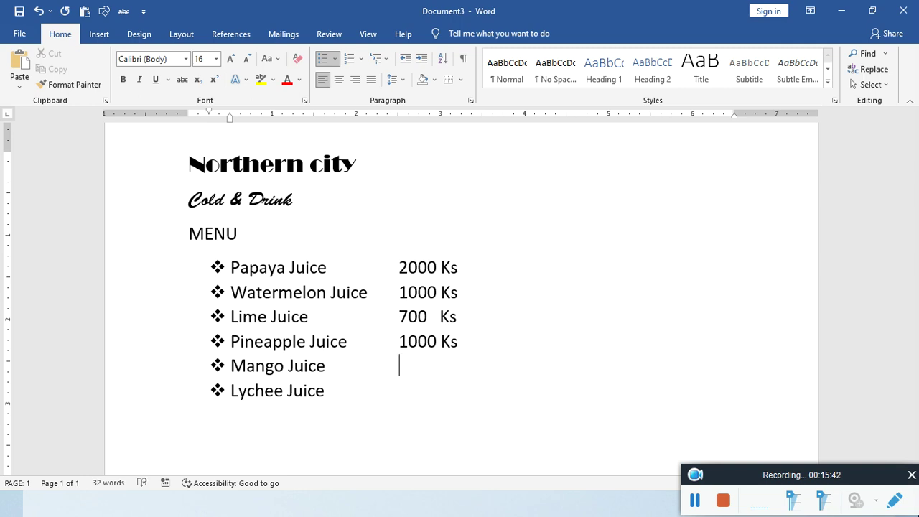
pyautogui.write('1000 Ks')
pyautogui.click(325, 389)
pyautogui.press('Tab')
pyautogui.press('Tab')
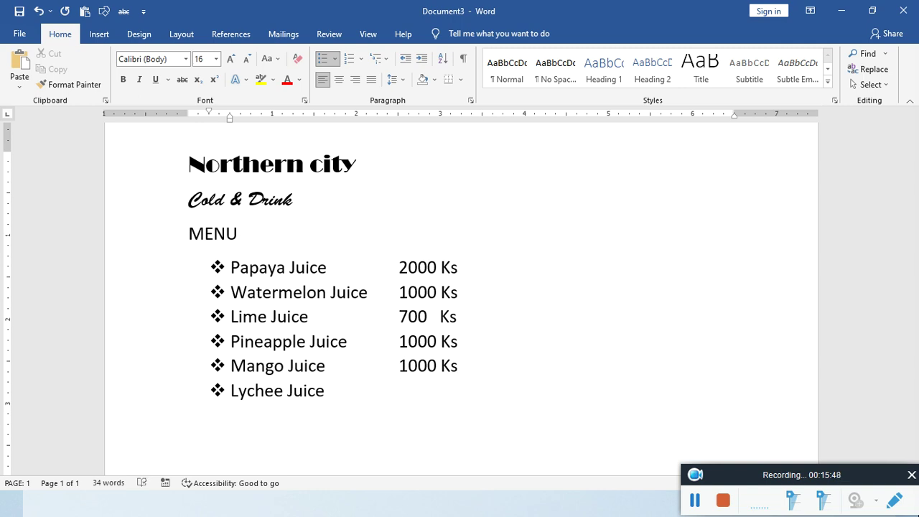
pyautogui.write('2000 Ks')
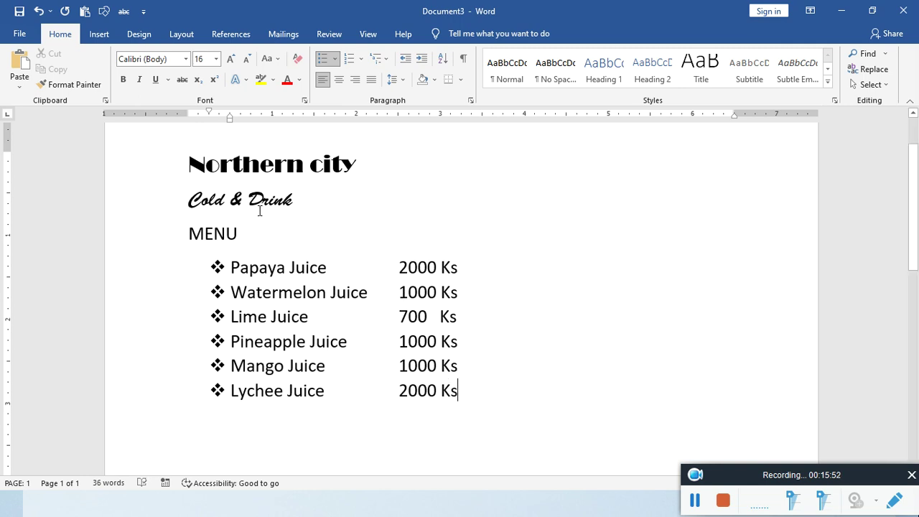
pyautogui.moveTo(188, 164); pyautogui.dragTo(317, 199)
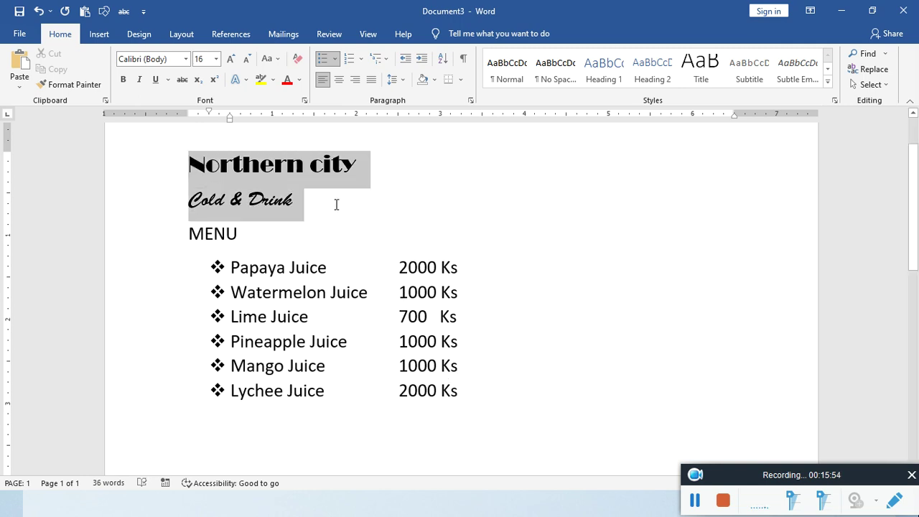
# Step: Indent the Northern city, Cold & Drink and MENU headings toward the centre
pyautogui.click(189, 164)
pyautogui.press('Tab')
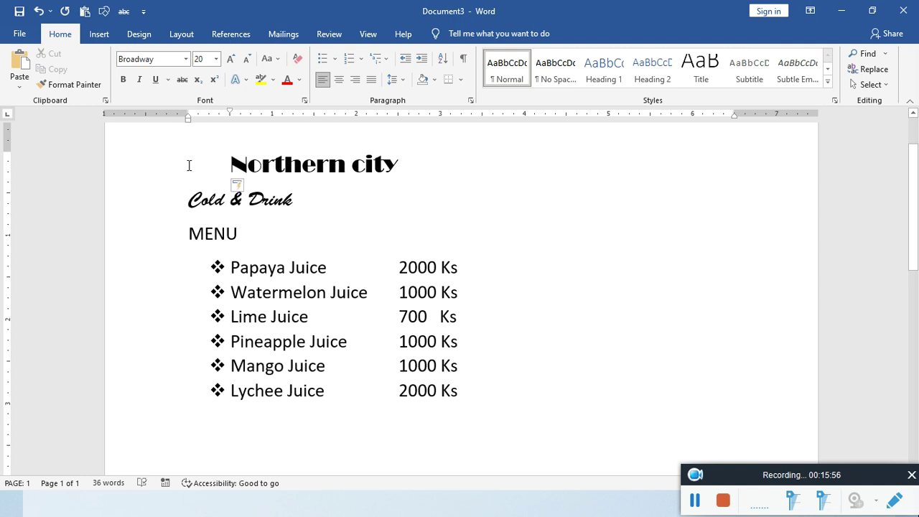
pyautogui.click(189, 203)
pyautogui.press('Tab')
pyautogui.click(227, 168)
pyautogui.write('v')
pyautogui.press('BackSpace')
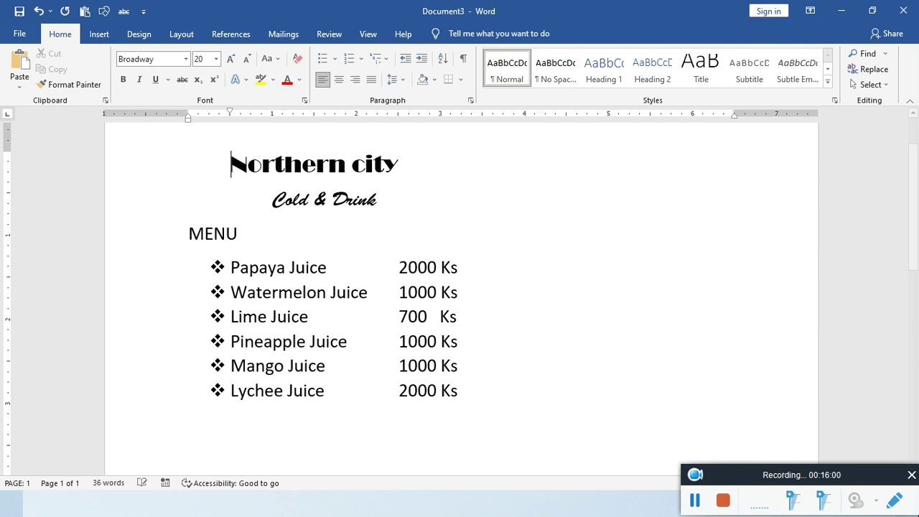
pyautogui.click(185, 235)
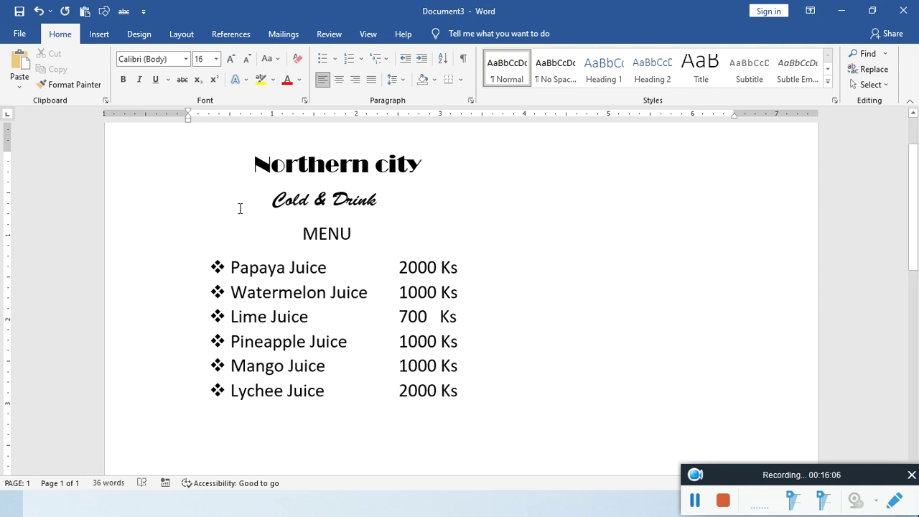
# Step: Apply 2.0 line spacing to the six priced juice lines
pyautogui.scroll(2, 244, 212)
pyautogui.scroll(-3, 247, 223)
pyautogui.scroll(2, 256, 238)
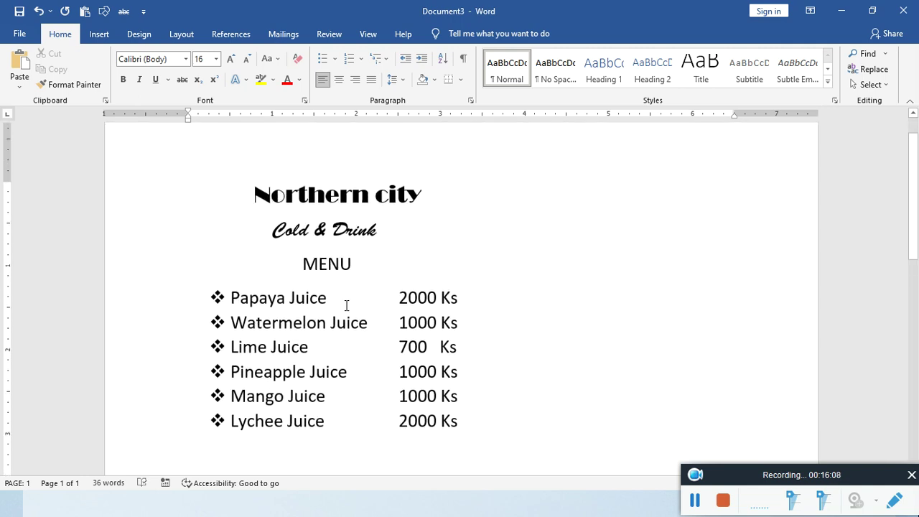
pyautogui.moveTo(230, 297); pyautogui.dragTo(475, 419)
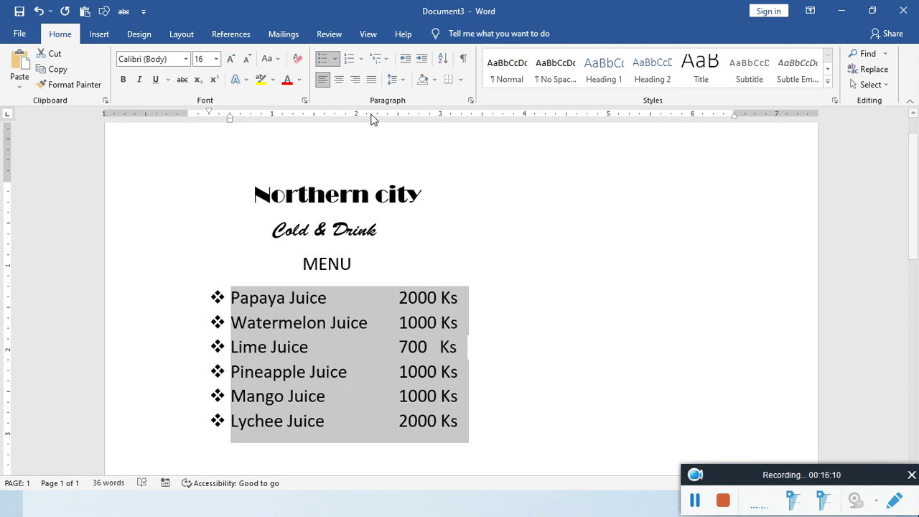
pyautogui.click(402, 80)
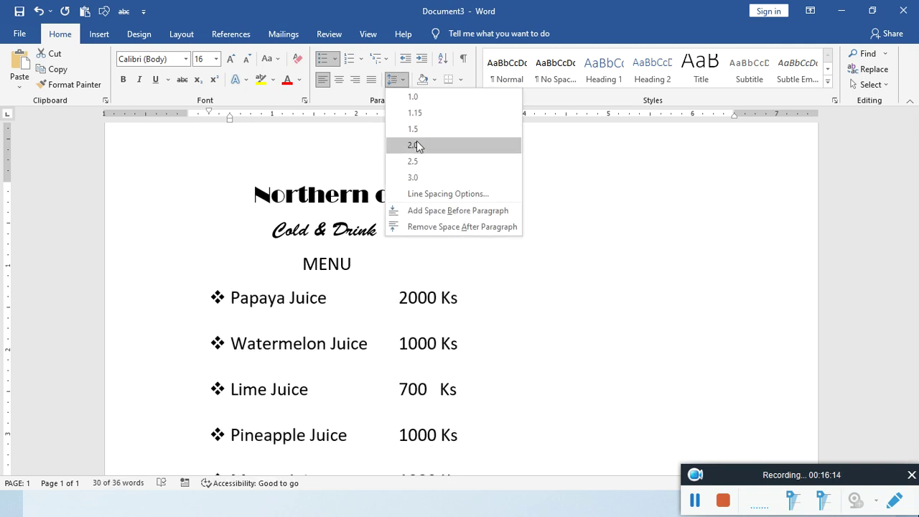
pyautogui.click(416, 144)
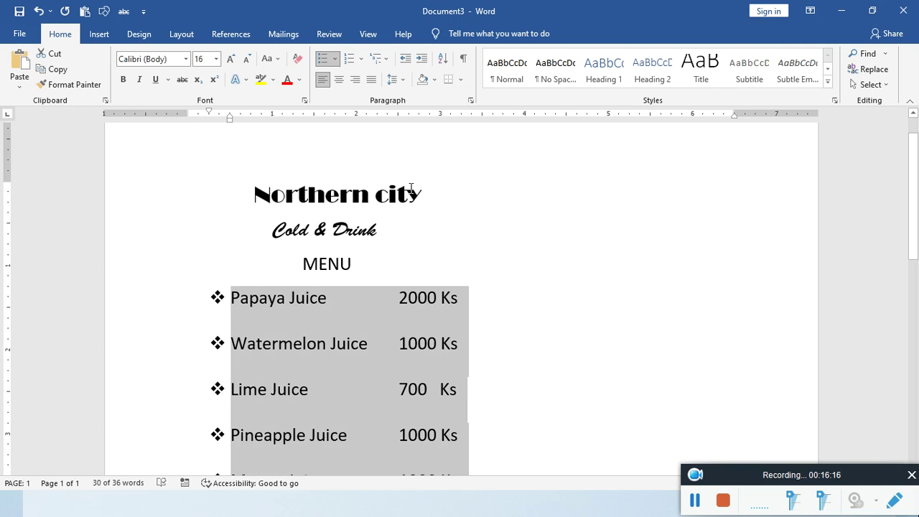
pyautogui.keyDown('ctrl'); pyautogui.scroll(-5, 411, 188); pyautogui.keyUp('ctrl')
pyautogui.click(498, 226)
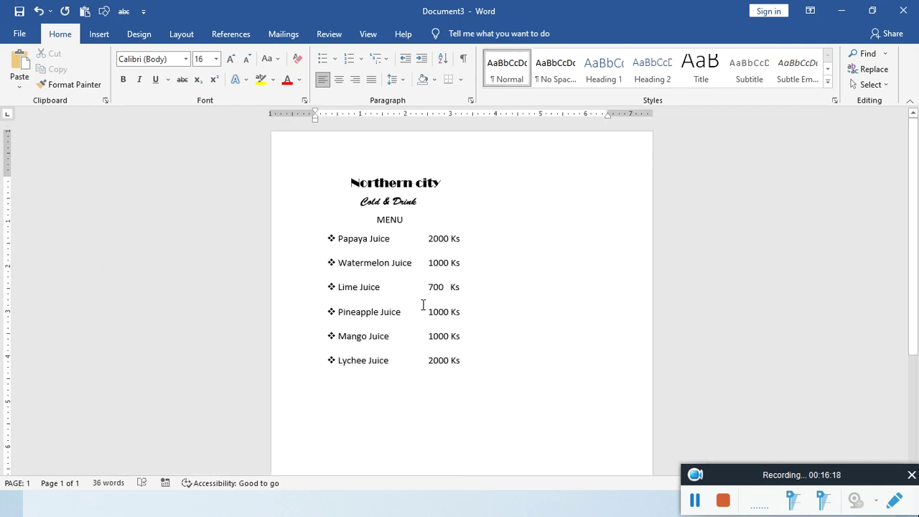
pyautogui.click(98, 34)
pyautogui.click(179, 54)
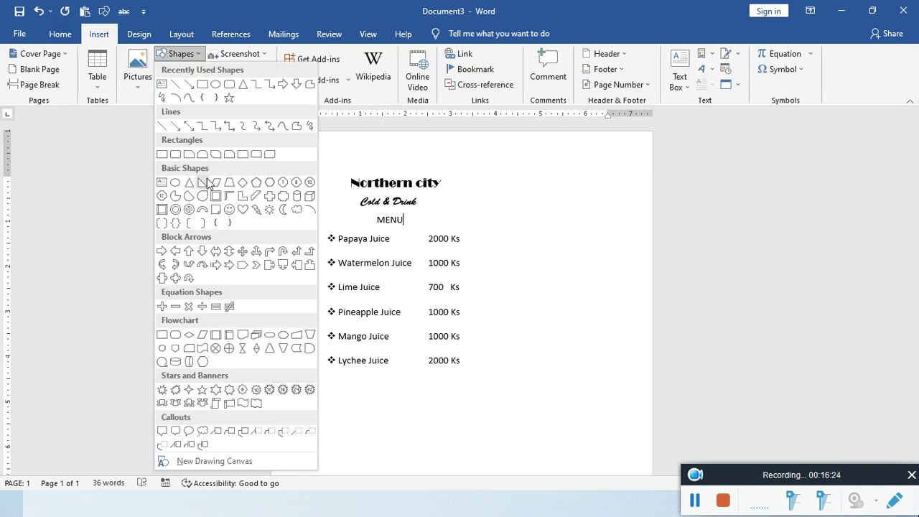
# Step: Draw a blue rounded rectangle over the menu, then move it aside
pyautogui.click(256, 154)
pyautogui.moveTo(319, 159)
pyautogui.mouseDown()
pyautogui.moveTo(478, 428)
pyautogui.moveTo(487, 422)
pyautogui.mouseUp()
pyautogui.moveTo(462, 376); pyautogui.dragTo(625, 398)
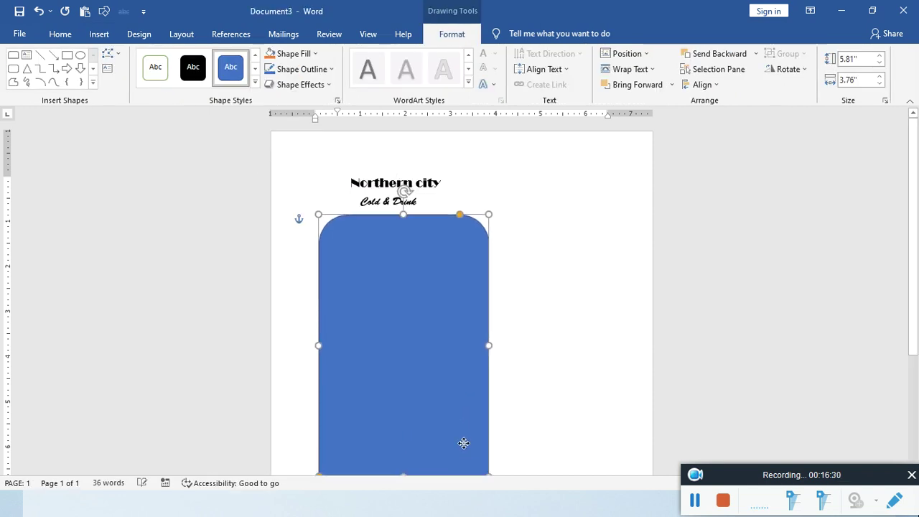
# Step: Add a blank line above Northern city and move the blue card back over the menu
pyautogui.click(346, 182)
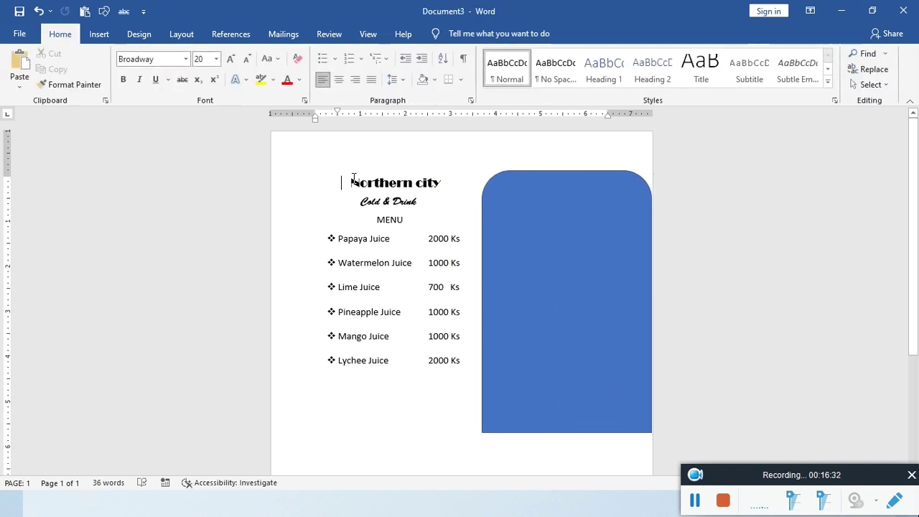
pyautogui.press('Return')
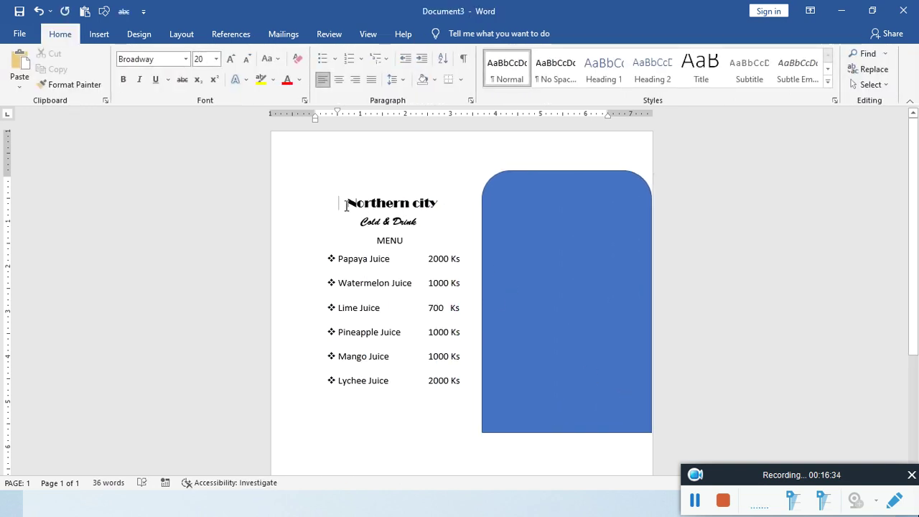
pyautogui.moveTo(599, 304); pyautogui.dragTo(417, 280)
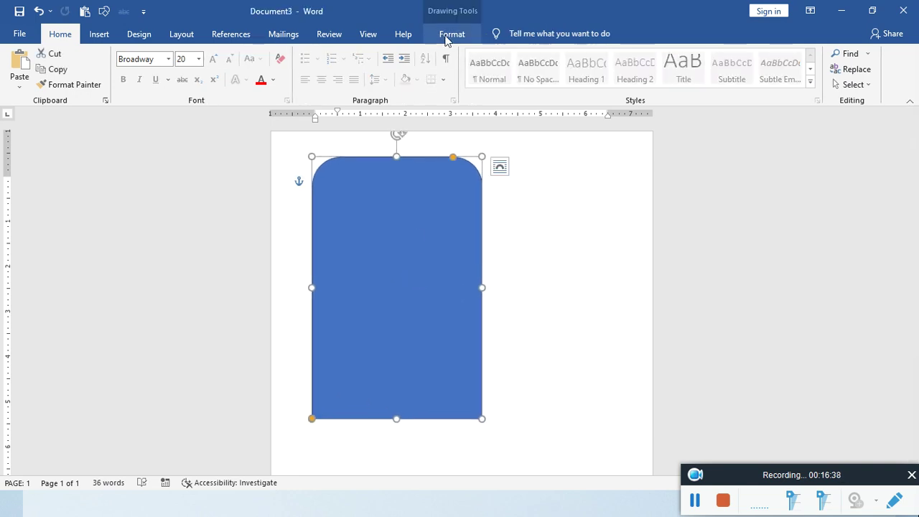
# Step: Give the rounded card a green shape style
pyautogui.click(448, 34)
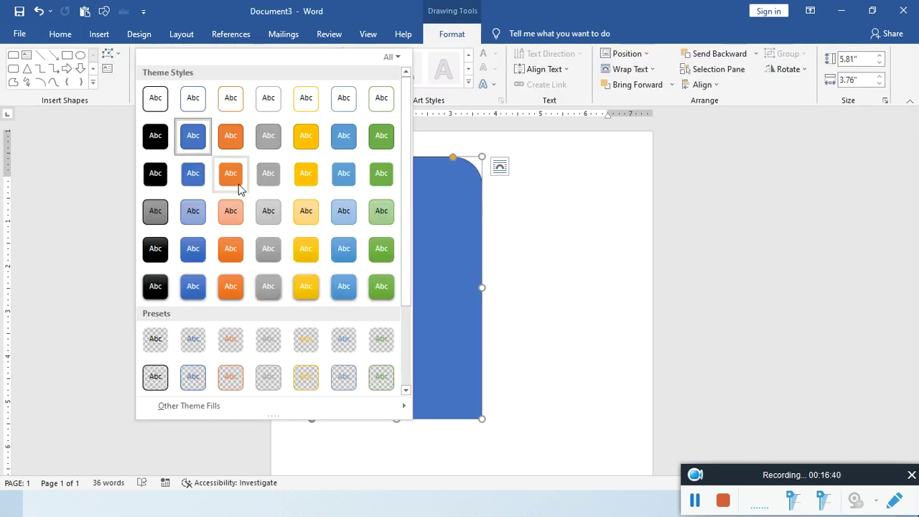
pyautogui.click(381, 179)
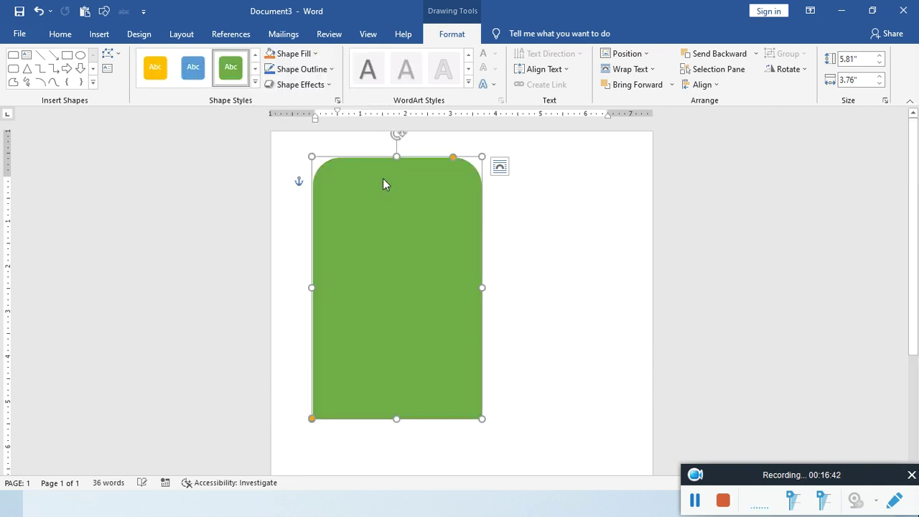
pyautogui.moveTo(373, 236)
pyautogui.mouseDown()
pyautogui.moveTo(495, 285)
pyautogui.moveTo(383, 240)
pyautogui.moveTo(368, 242)
pyautogui.mouseUp()
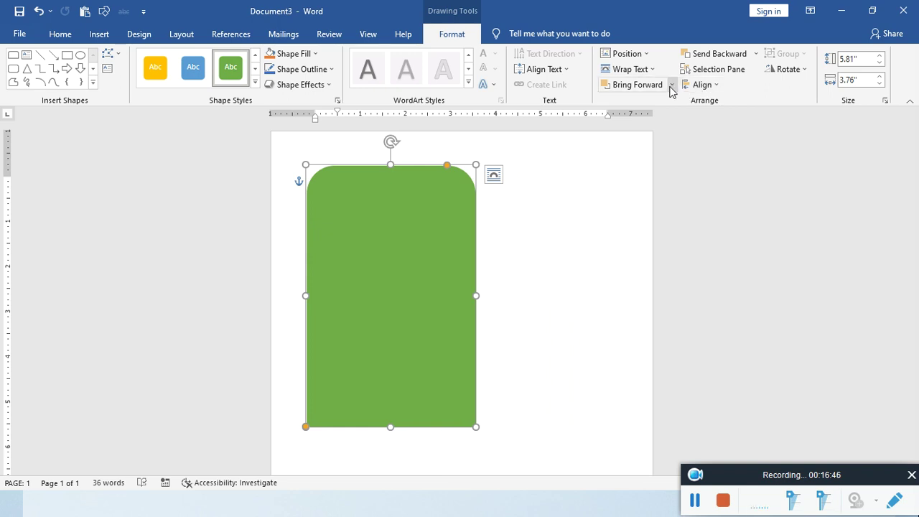
# Step: Send the green card behind the text and widen it to 5.9" by 3.97"
pyautogui.click(755, 54)
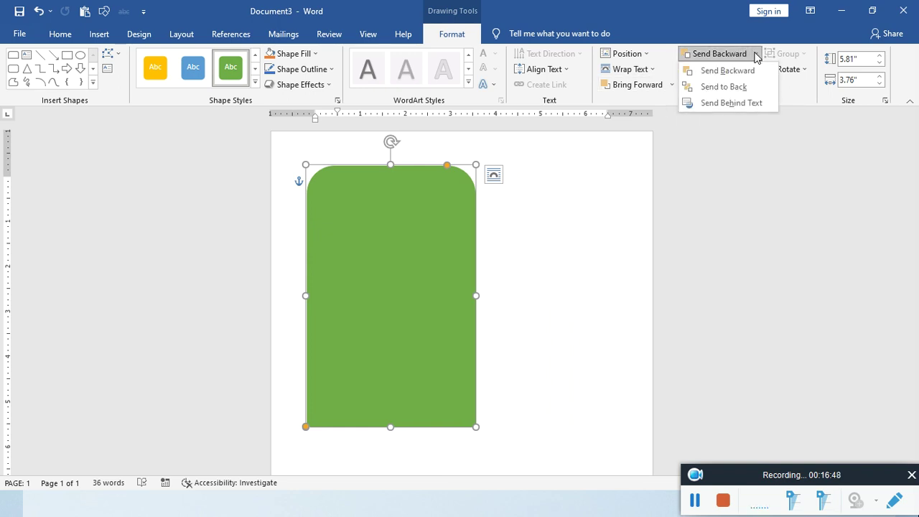
pyautogui.click(732, 103)
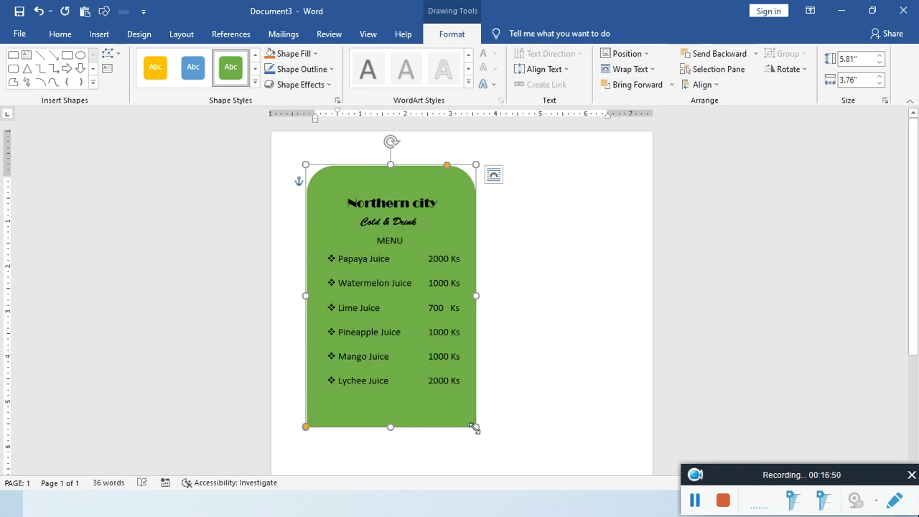
pyautogui.moveTo(475, 426); pyautogui.dragTo(484, 428)
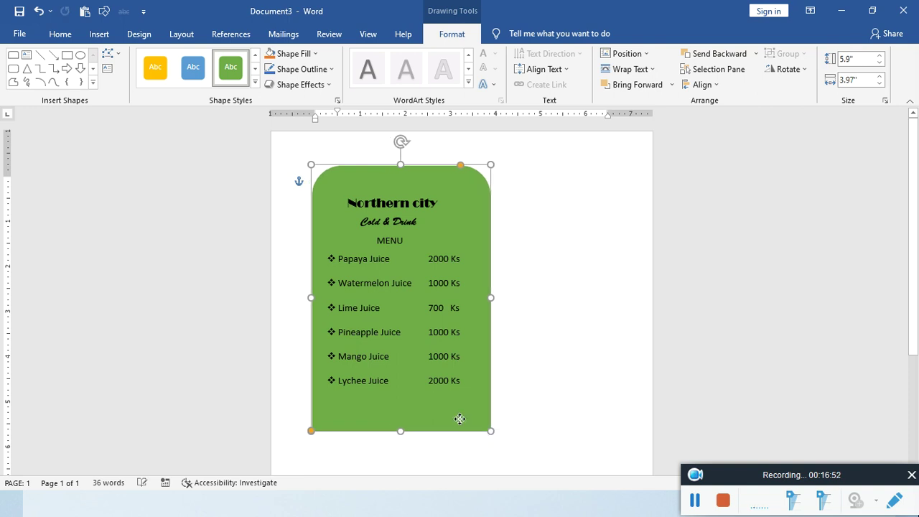
pyautogui.moveTo(454, 416); pyautogui.dragTo(458, 416)
pyautogui.click(545, 426)
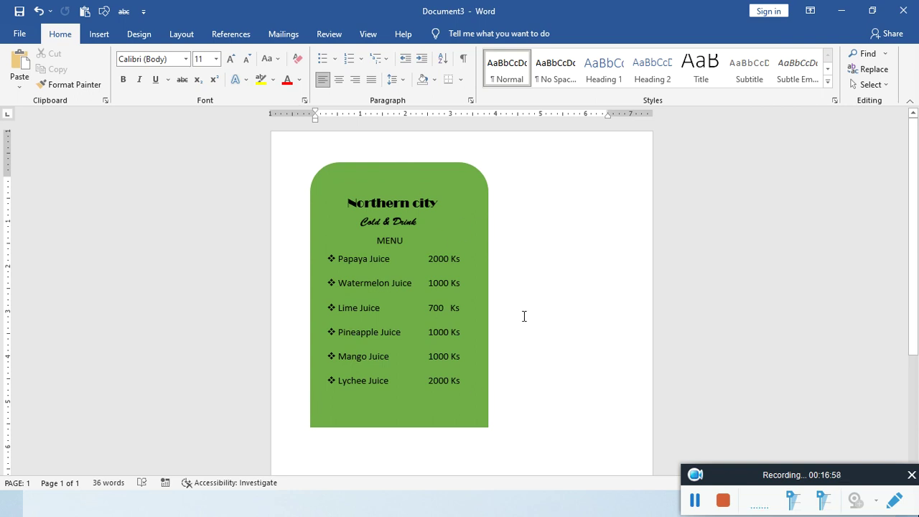
pyautogui.click(535, 384)
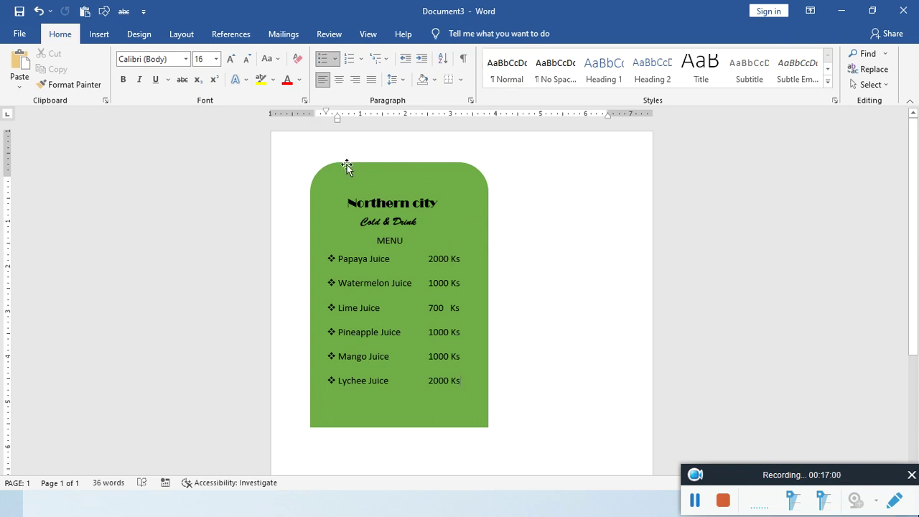
pyautogui.hotkey('ctrl', 'p')
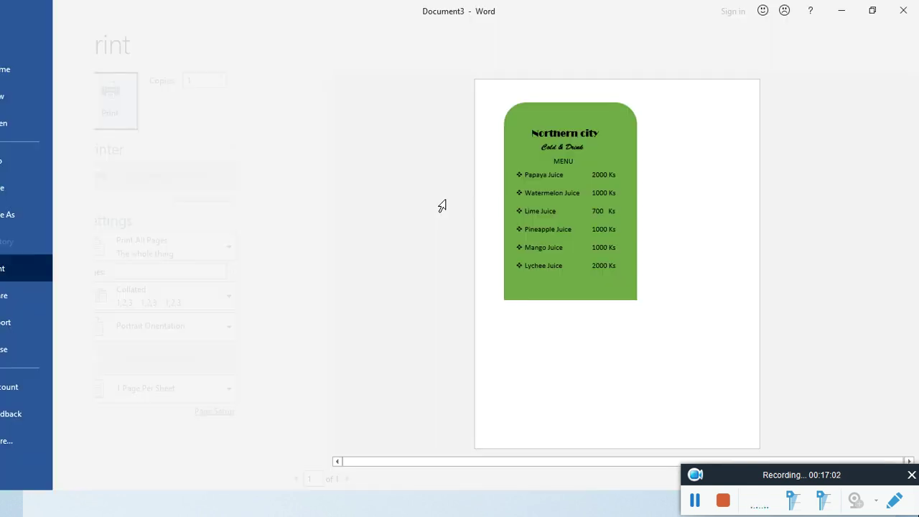
pyautogui.click(19, 39)
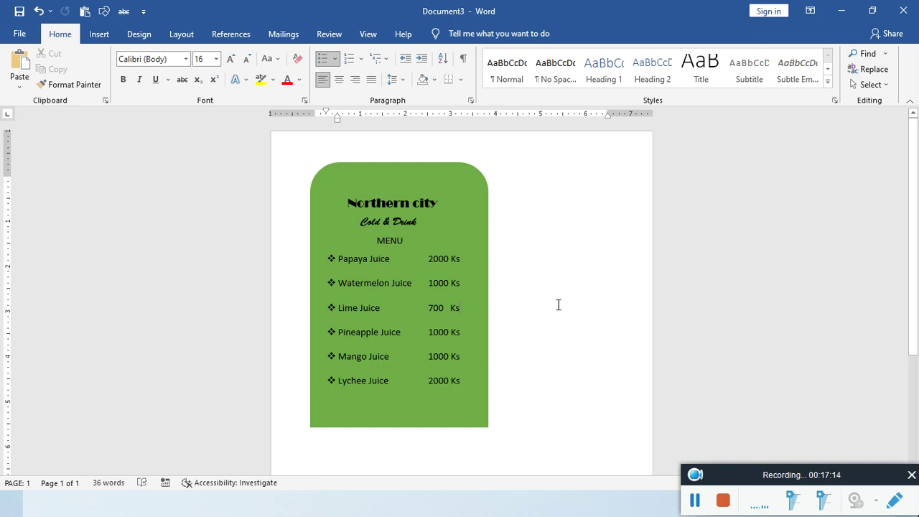
pyautogui.press('alt')
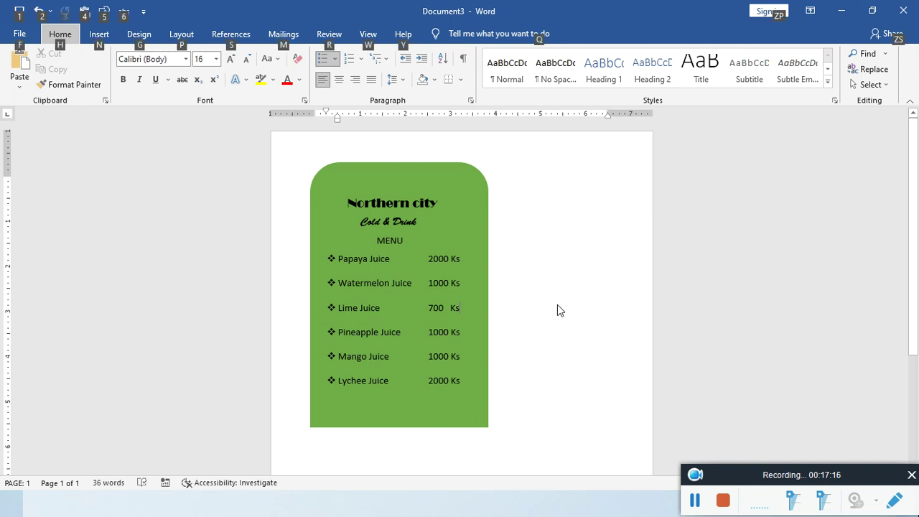
# Step: Switch windows to Document2, the Swe Taung Restaurant menu on its orange card
pyautogui.hotkey('alt', 'Tab')
pyautogui.hotkey('alt', 'Tab')
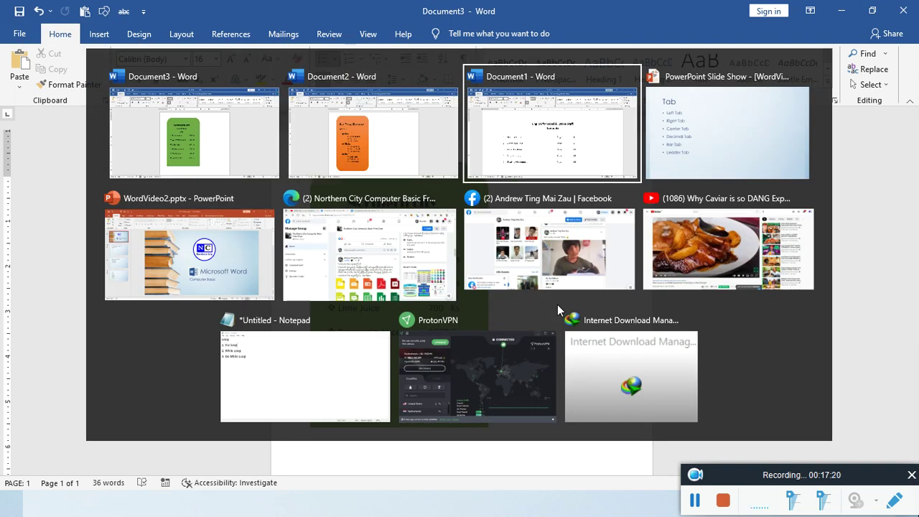
pyautogui.hotkey('alt', 'Tab')
pyautogui.hotkey('alt', 'Tab')
pyautogui.hotkey('alt', 'Tab')
pyautogui.hotkey('alt', 'Tab')
pyautogui.hotkey('alt', 'Tab')
pyautogui.hotkey('alt', 'Tab')
pyautogui.hotkey('alt', 'Tab')
pyautogui.hotkey('alt', 'Tab')
pyautogui.hotkey('alt', 'Tab')
pyautogui.hotkey('alt', 'Tab')
pyautogui.hotkey('alt', 'Tab')
pyautogui.hotkey('alt', 'Tab')
pyautogui.hotkey('alt', 'Tab')
pyautogui.hotkey('alt', 'Tab')
pyautogui.hotkey('alt', 'Tab')
pyautogui.hotkey('alt', 'Tab')
pyautogui.hotkey('alt', 'Tab')
pyautogui.hotkey('alt', 'Tab')
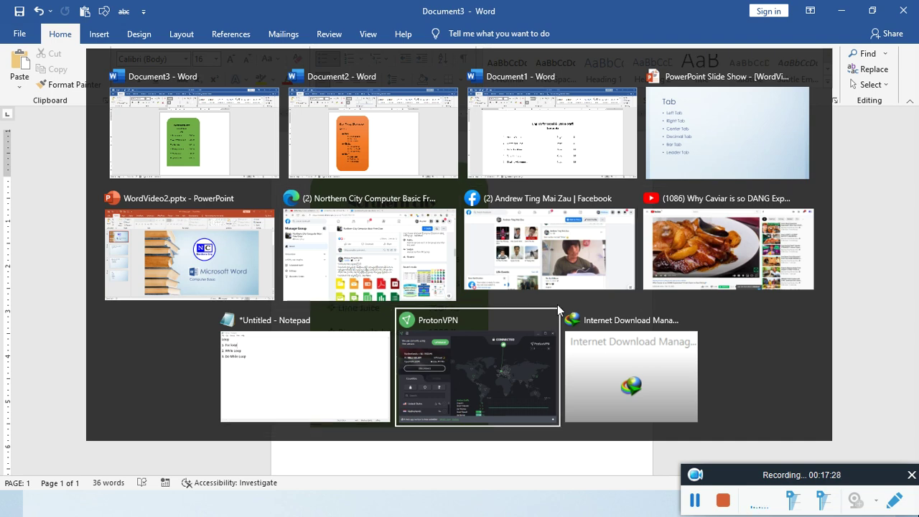
pyautogui.hotkey('alt', 'Tab')
pyautogui.hotkey('alt', 'Tab')
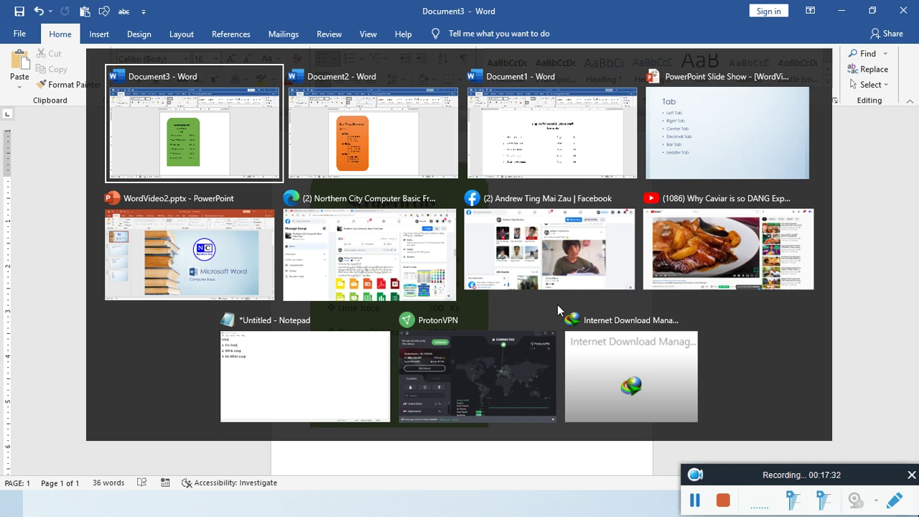
pyautogui.hotkey('alt', 'Tab')
pyautogui.hotkey('alt', 'Tab')
pyautogui.hotkey('alt', 'Tab')
pyautogui.hotkey('alt', 'Tab')
pyautogui.hotkey('alt', 'Tab')
pyautogui.hotkey('alt', 'Tab')
pyautogui.hotkey('alt', 'Tab')
pyautogui.hotkey('alt', 'Tab')
pyautogui.hotkey('alt', 'Tab')
pyautogui.hotkey('alt', 'Tab')
pyautogui.hotkey('alt', 'Tab')
pyautogui.hotkey('alt', 'Tab')
pyautogui.hotkey('alt', 'Tab')
pyautogui.hotkey('alt', 'Tab')
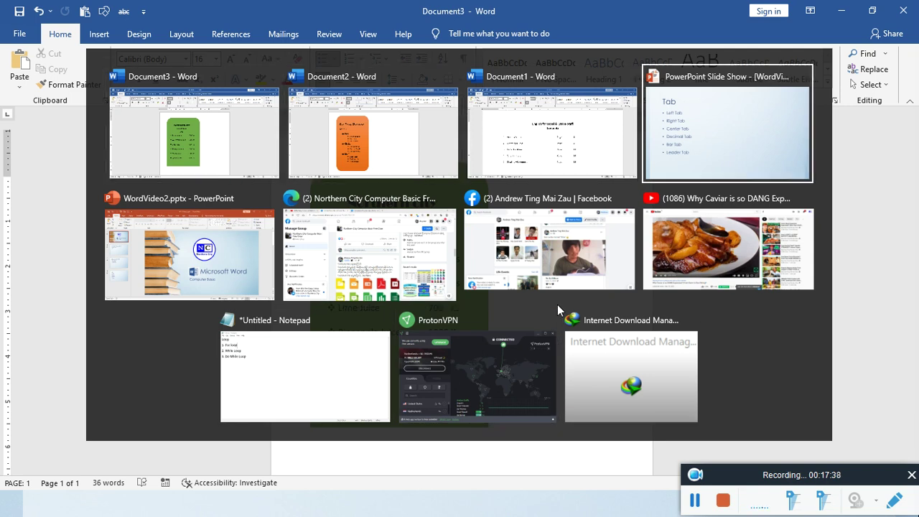
pyautogui.hotkey('alt', 'Tab')
pyautogui.hotkey('alt', 'Tab')
pyautogui.hotkey('alt', 'Tab')
pyautogui.hotkey('alt', 'Tab')
pyautogui.hotkey('alt', 'Tab')
pyautogui.hotkey('alt', 'Tab')
pyautogui.hotkey('alt', 'Tab')
pyautogui.hotkey('alt', 'Tab')
pyautogui.hotkey('alt', 'Tab')
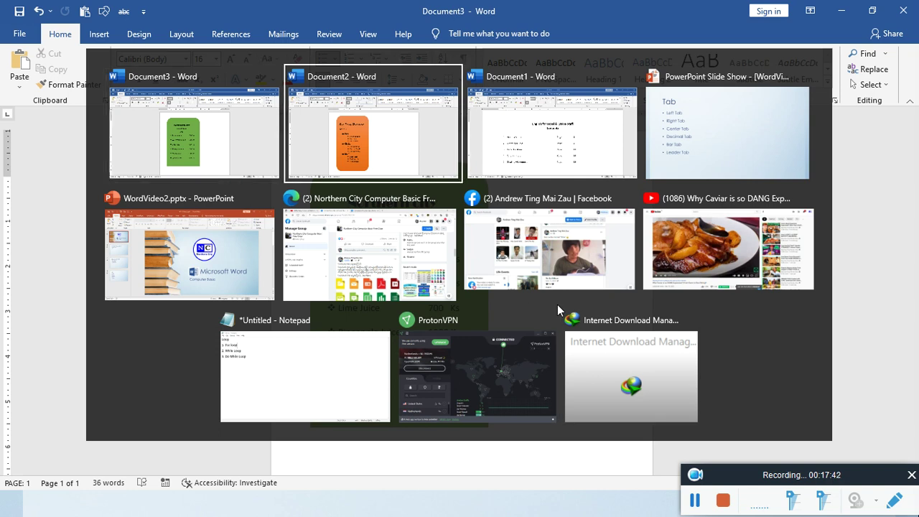
pyautogui.hotkey('alt', 'Tab')
pyautogui.hotkey('alt', 'Tab')
pyautogui.hotkey('alt', 'Tab')
pyautogui.hotkey('alt', 'Tab')
pyautogui.hotkey('alt', 'Tab')
pyautogui.hotkey('alt', 'Tab')
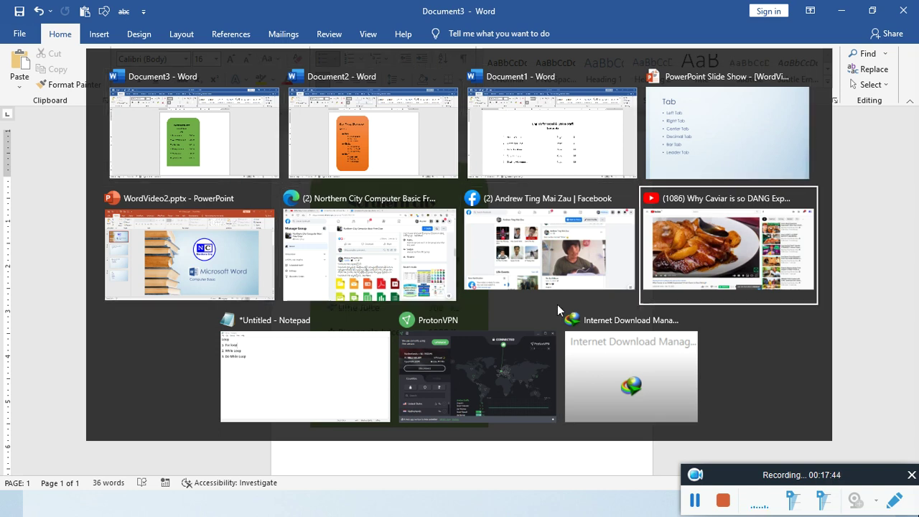
pyautogui.hotkey('alt', 'Tab')
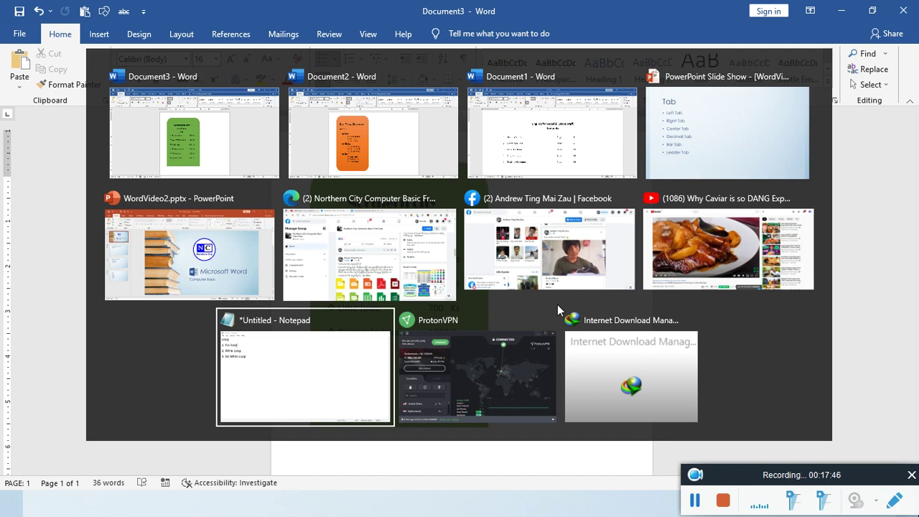
pyautogui.hotkey('alt', 'Tab')
pyautogui.hotkey('alt', 'Tab')
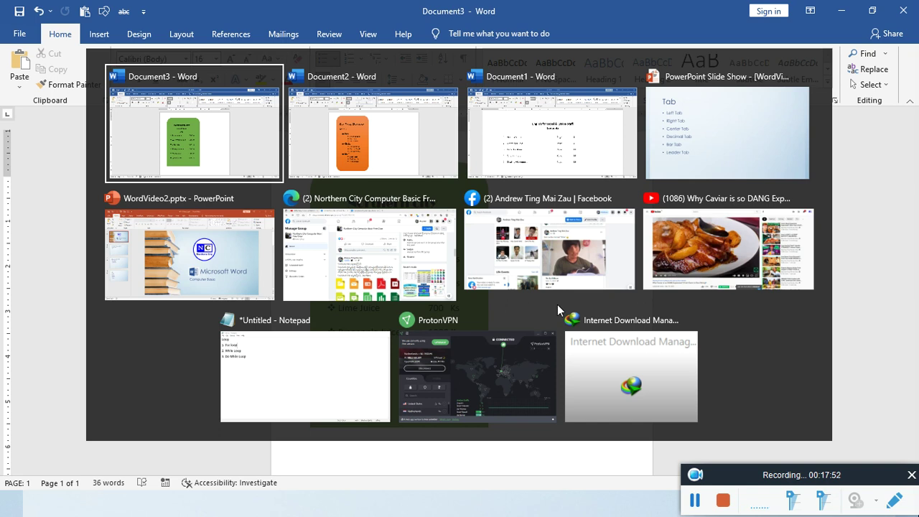
pyautogui.hotkey('alt', 'Tab')
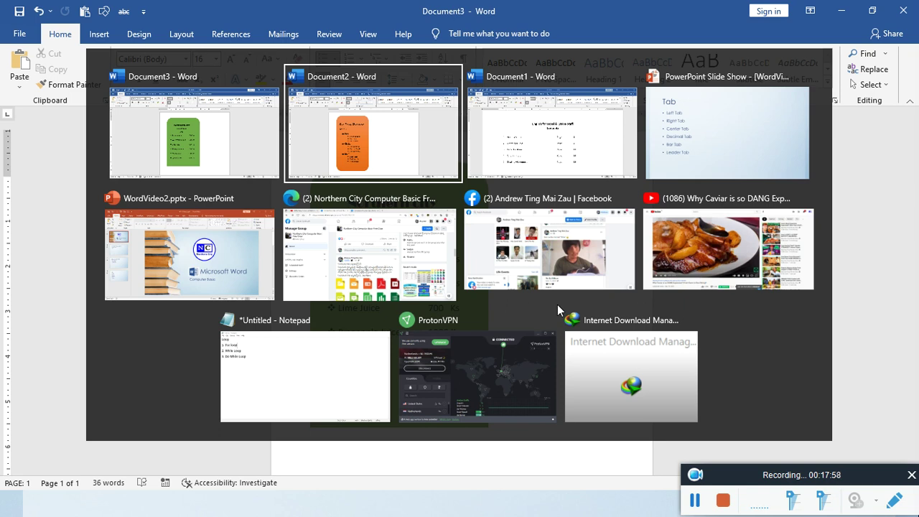
pyautogui.press('Return')
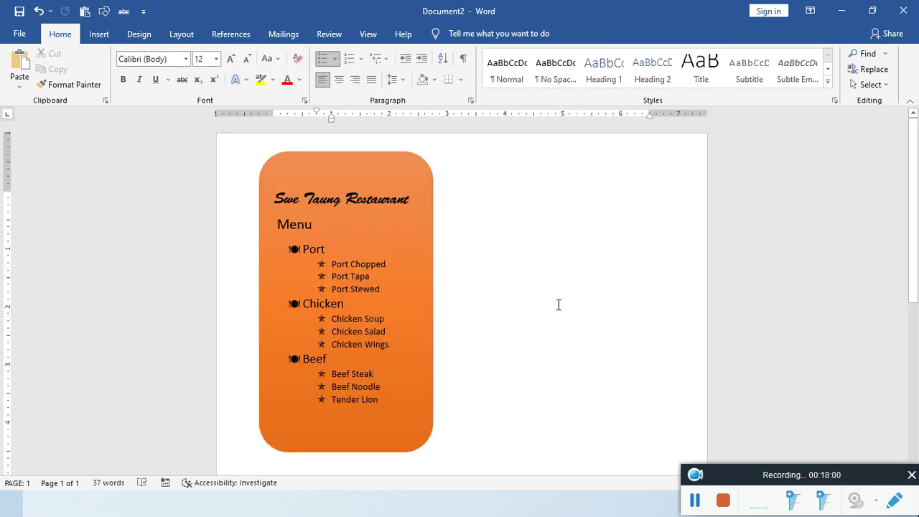
# Step: Create blank Document4 and enter 0 as the tab stop position in its Tabs dialog
pyautogui.hotkey('ctrl', 'n')
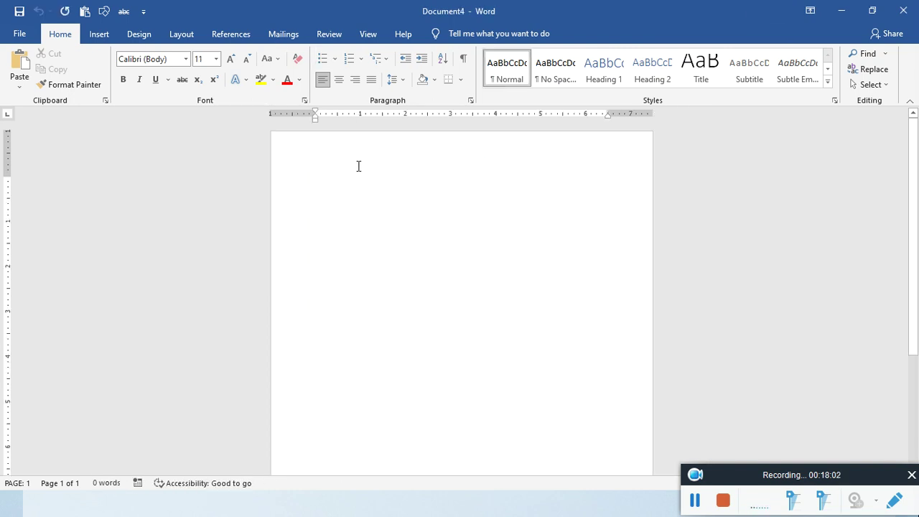
pyautogui.click(470, 101)
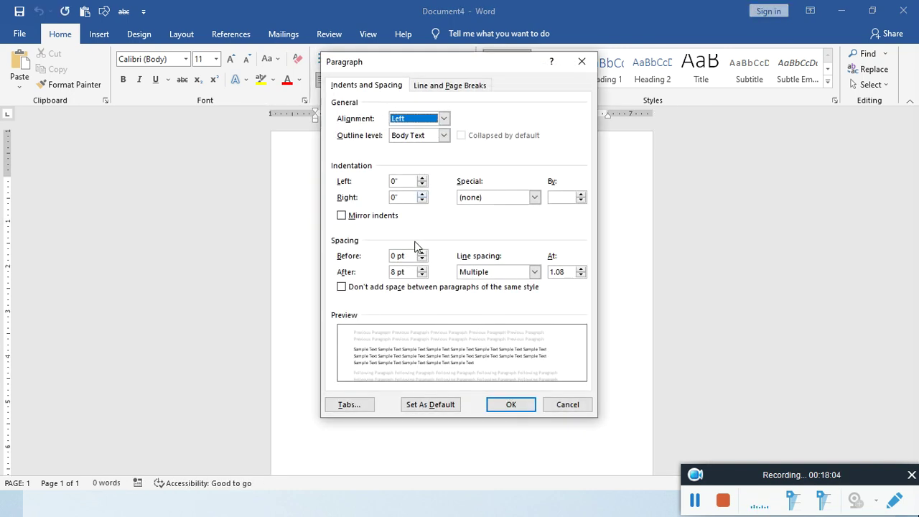
pyautogui.click(353, 401)
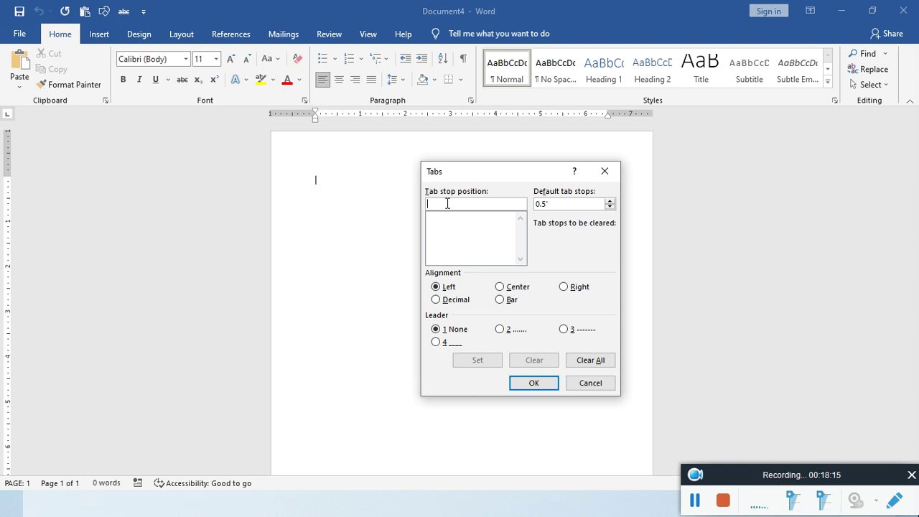
pyautogui.write('0')
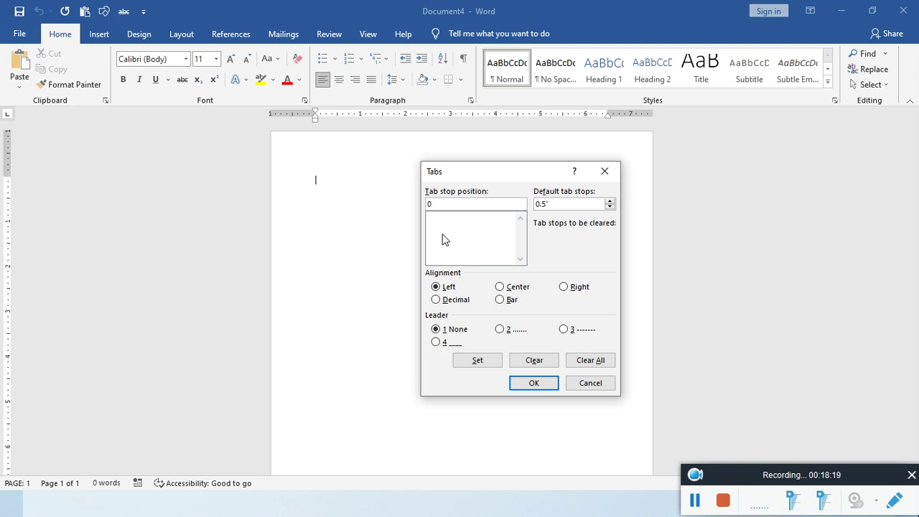
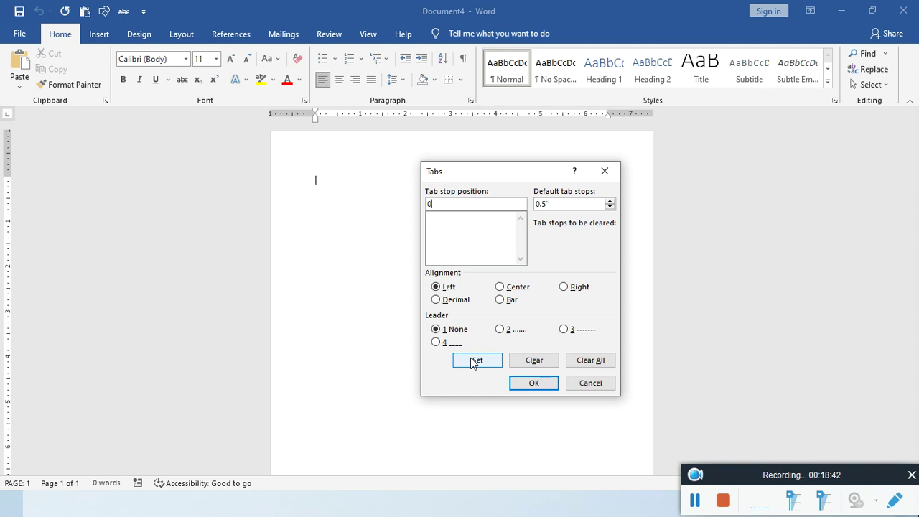
# Step: Add left tab stops at 0, 1, 2, 3 and 4 inches in the Tabs dialog and apply them
pyautogui.click(472, 361)
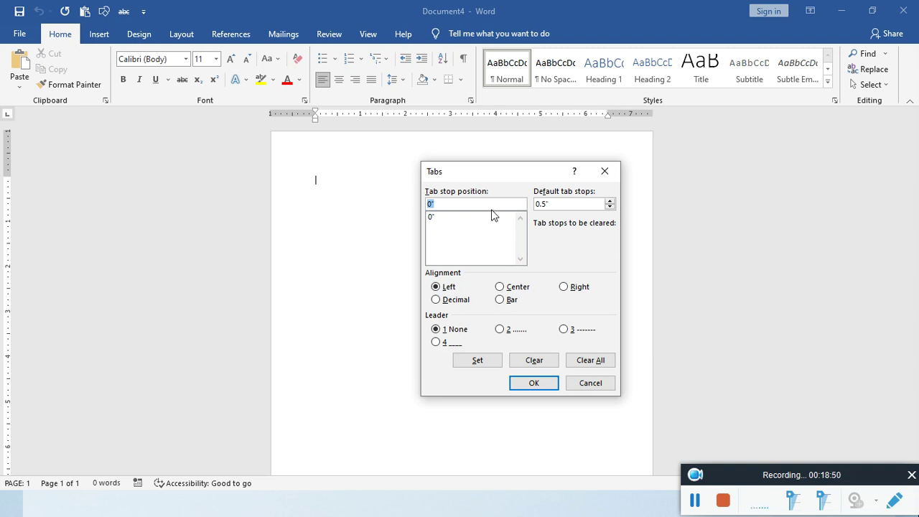
pyautogui.write('1')
pyautogui.click(474, 362)
pyautogui.write('2')
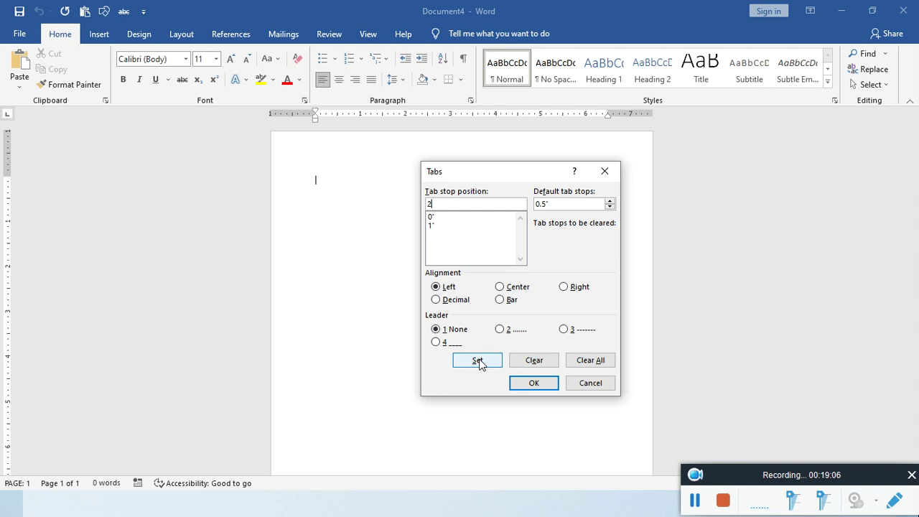
pyautogui.click(478, 361)
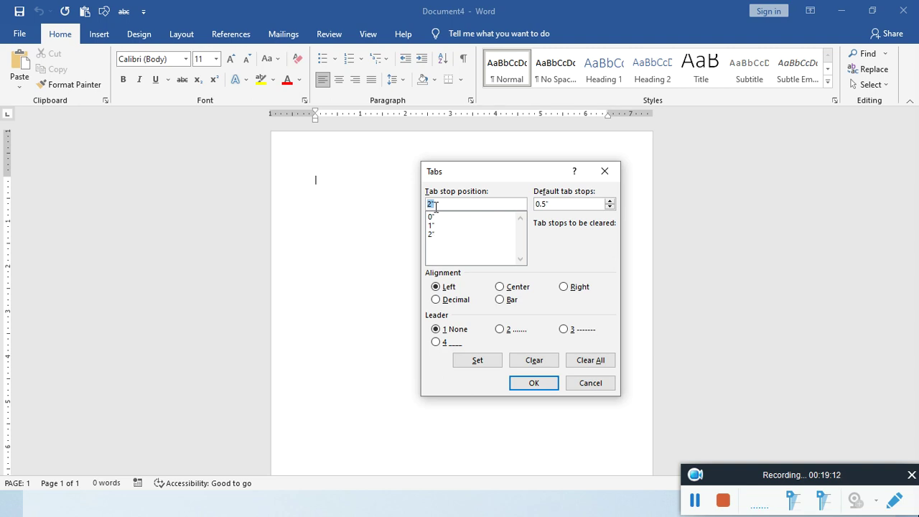
pyautogui.write('3')
pyautogui.click(477, 362)
pyautogui.write('4')
pyautogui.click(487, 361)
pyautogui.click(528, 382)
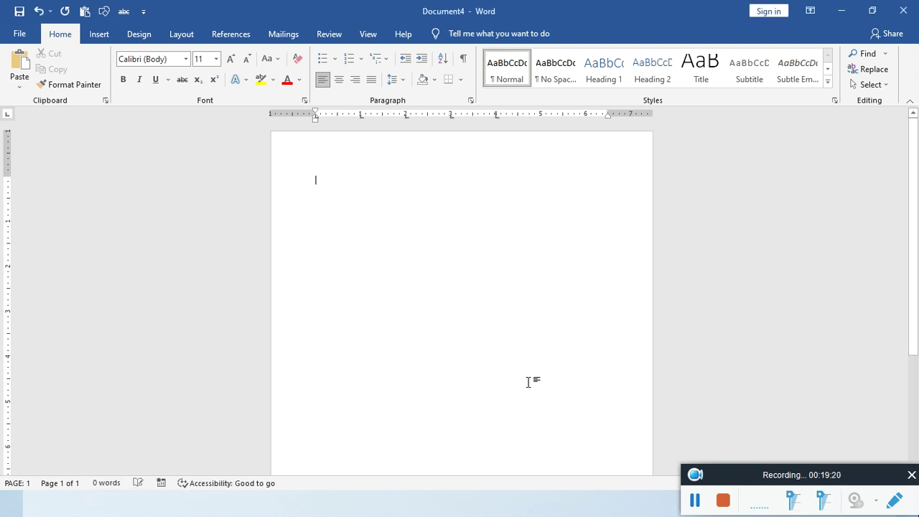
# Step: Type the tab-separated headings No, Name, Age, Gender and Address
pyautogui.doubleClick(328, 123)
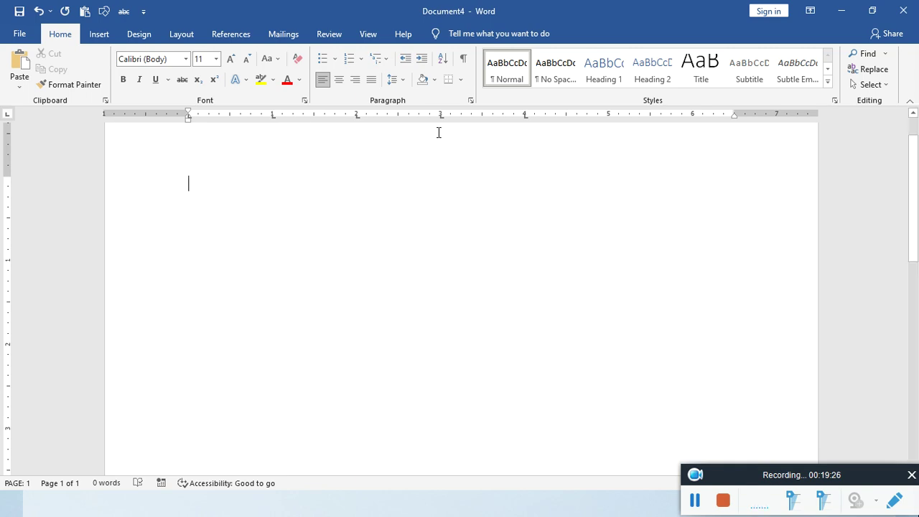
pyautogui.write('No')
pyautogui.press('Tab')
pyautogui.press('Tab')
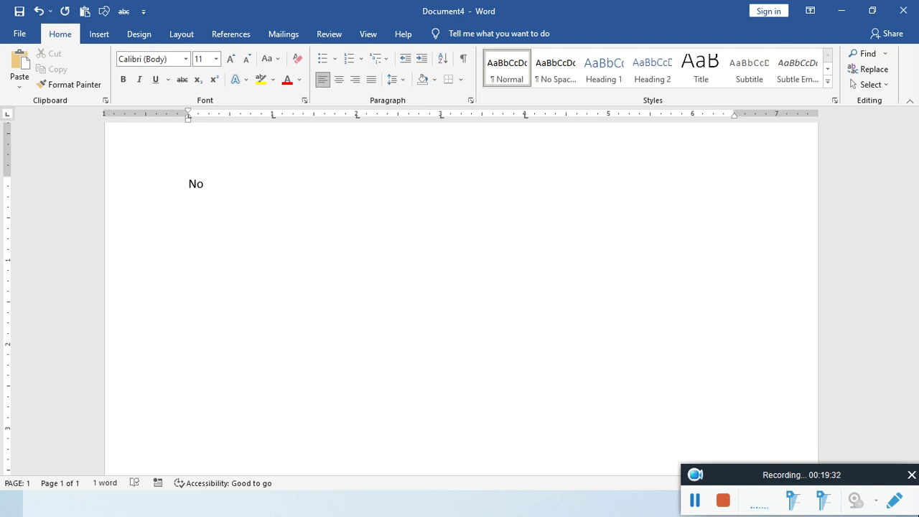
pyautogui.write('Name')
pyautogui.press('Tab')
pyautogui.press('Tab')
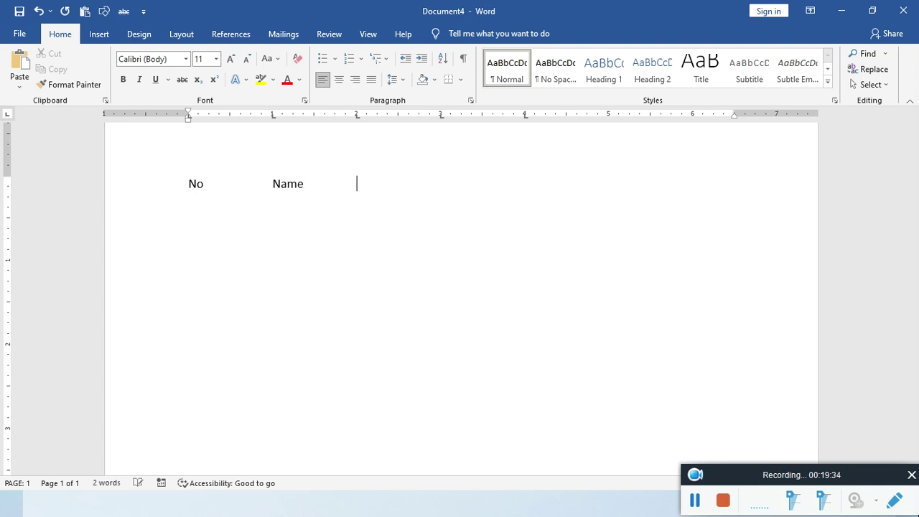
pyautogui.write('Age')
pyautogui.press('Tab')
pyautogui.press('Tab')
pyautogui.write('Gender')
pyautogui.press('Tab')
pyautogui.press('Tab')
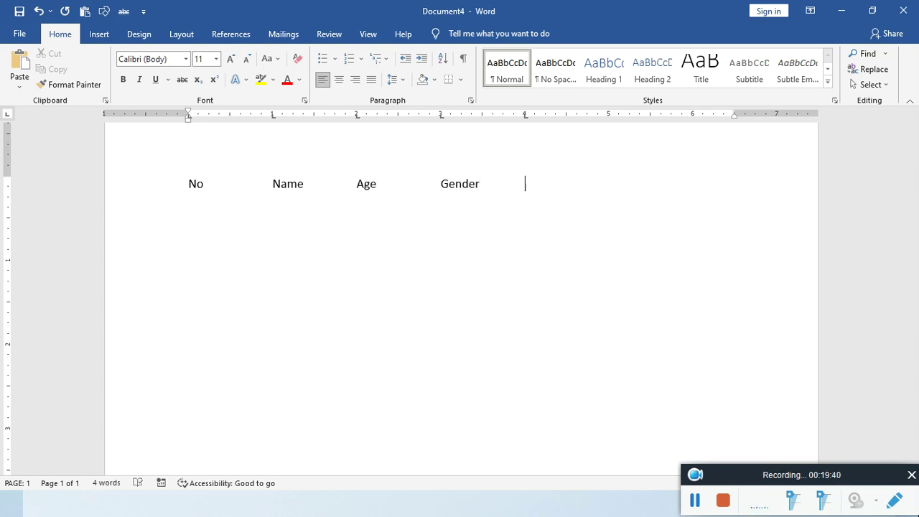
pyautogui.write('A')
pyautogui.press('BackSpace')
pyautogui.write('E')
pyautogui.press('BackSpace')
pyautogui.write('Address')
# Step: Enter student row 1: the student's name, age 22, Male, Hledan, Yangon
pyautogui.press('Return')
pyautogui.write('1')
pyautogui.press('Tab')
pyautogui.write('Mg Mg')
pyautogui.press('Tab')
pyautogui.write('22')
pyautogui.press('Tab')
pyautogui.write('Male')
pyautogui.press('Tab')
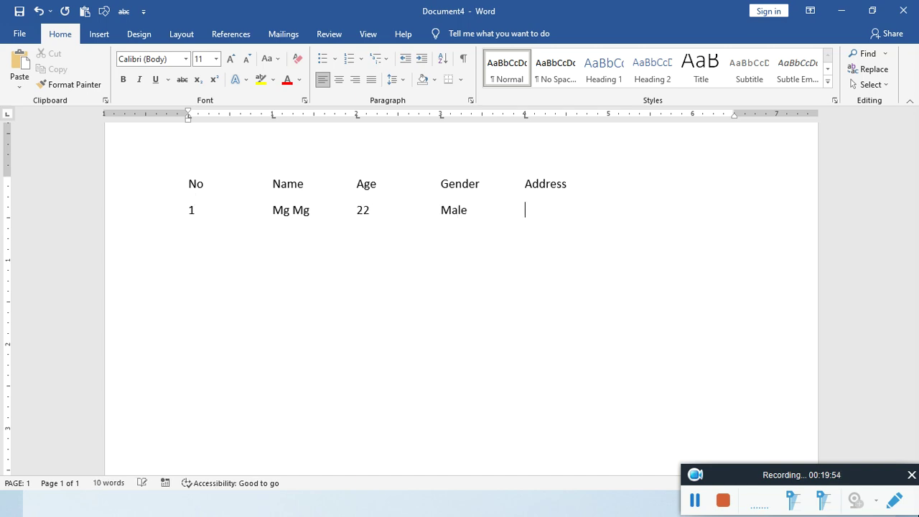
pyautogui.write('Hledan, Yangon')
# Step: Enter row 2 with the student's name, age 23, Female and address Mandaly
pyautogui.press('Return')
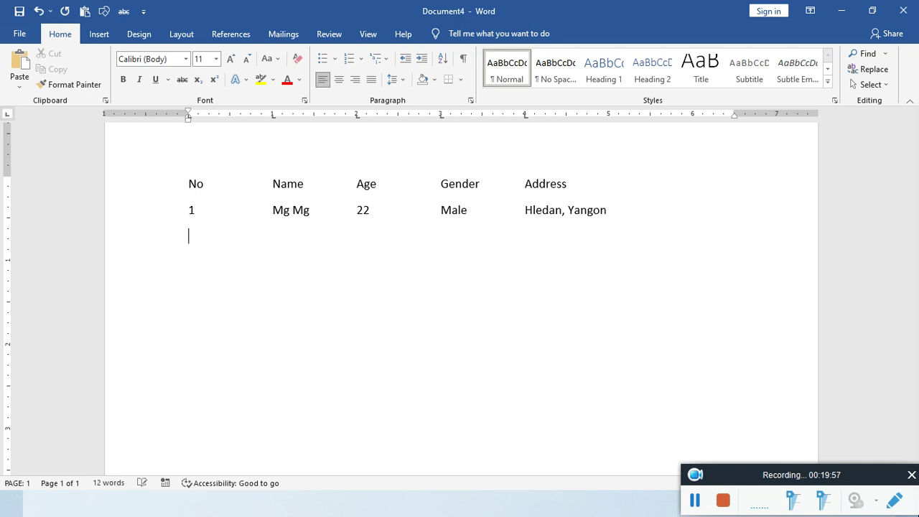
pyautogui.write('2')
pyautogui.press('Tab')
pyautogui.write('Su Su')
pyautogui.press('Tab')
pyautogui.write('23')
pyautogui.press('Tab')
pyautogui.write('Female')
pyautogui.press('Tab')
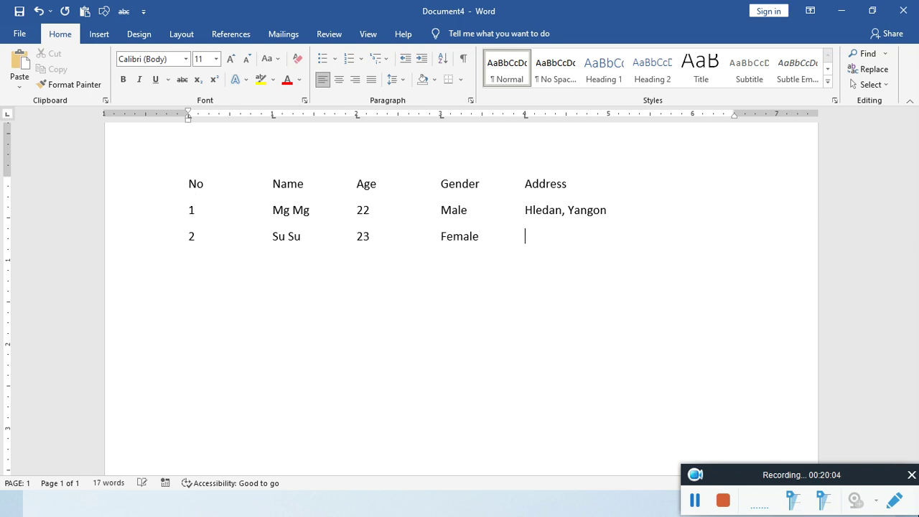
pyautogui.write('Mandal')
pyautogui.write('y,')
pyautogui.press('BackSpace')
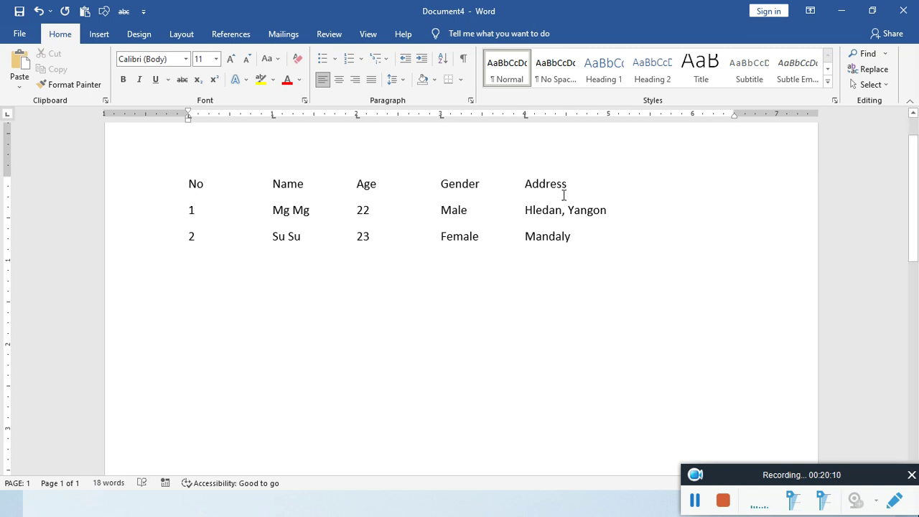
pyautogui.click(525, 237)
# Step: Change row 2's address to Myoma, Mandaly and add row 3: student's name, 24, Male, Moneywa
pyautogui.write('Myo')
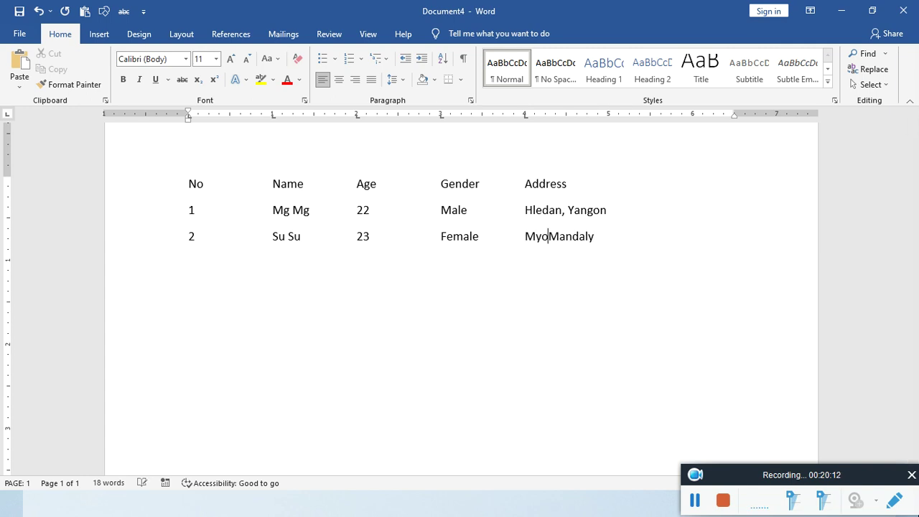
pyautogui.write('ma,')
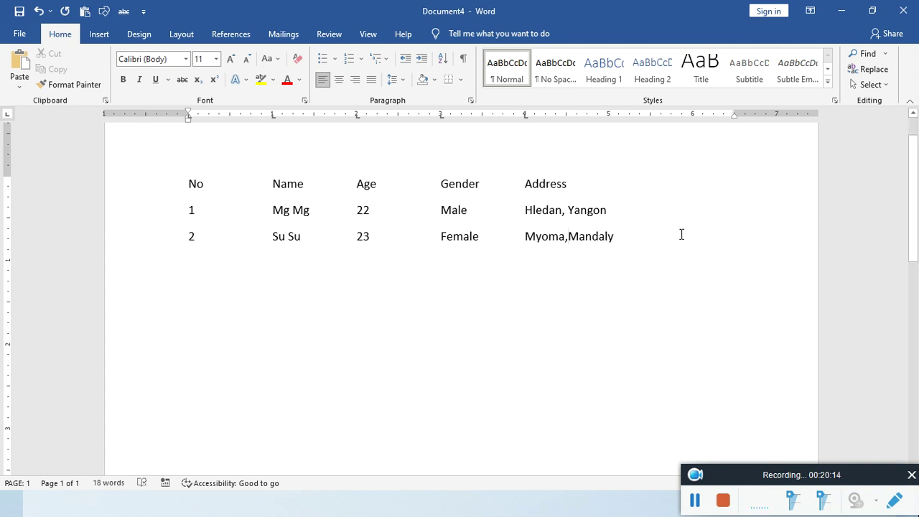
pyautogui.click(643, 237)
pyautogui.press('Return')
pyautogui.write('3')
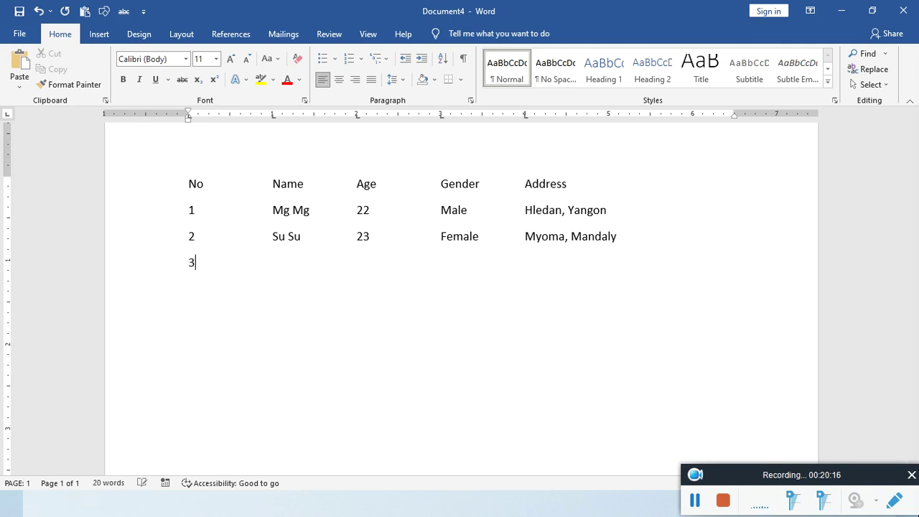
pyautogui.press('Tab')
pyautogui.write('Aung')
pyautogui.write(' Aung')
pyautogui.press('Tab')
pyautogui.write('24')
pyautogui.press('Tab')
pyautogui.write('Male')
pyautogui.press('Tab')
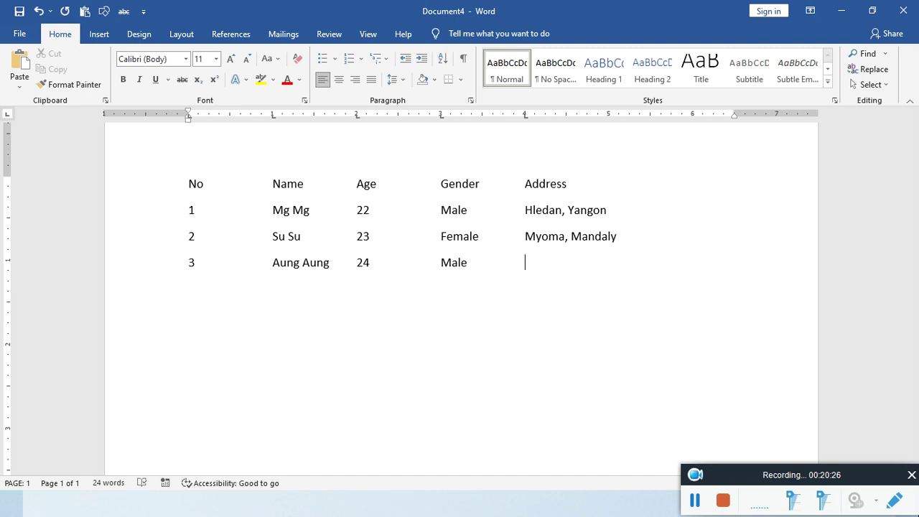
pyautogui.write('Moneywa')
pyautogui.write(',')
pyautogui.press('BackSpace')
# Step: Add student row 4: the student's name, age 21, Male, Mawlamyine
pyautogui.press('Return')
pyautogui.write('4')
pyautogui.press('Tab')
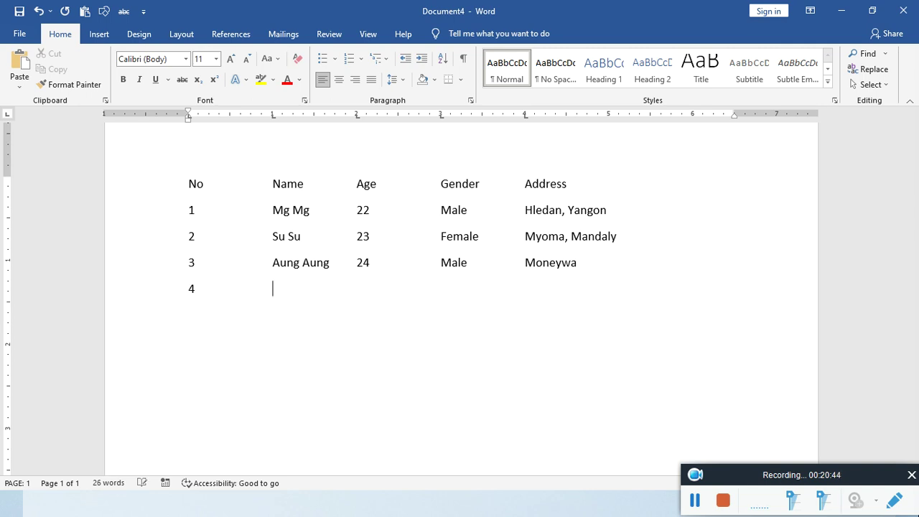
pyautogui.write('Tun ')
pyautogui.write('Tun')
pyautogui.press('Tab')
pyautogui.write('21')
pyautogui.press('Tab')
pyautogui.write('Male')
pyautogui.press('Tab')
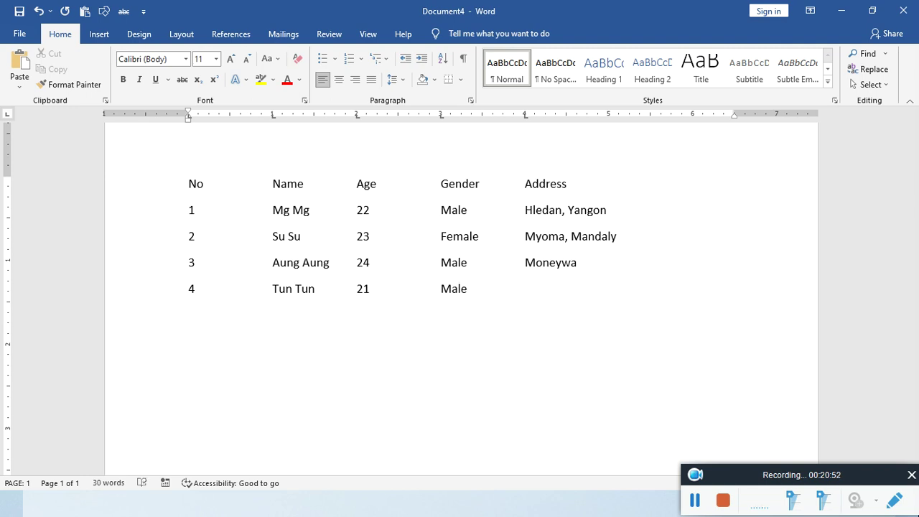
pyautogui.write('Mawlamyine')
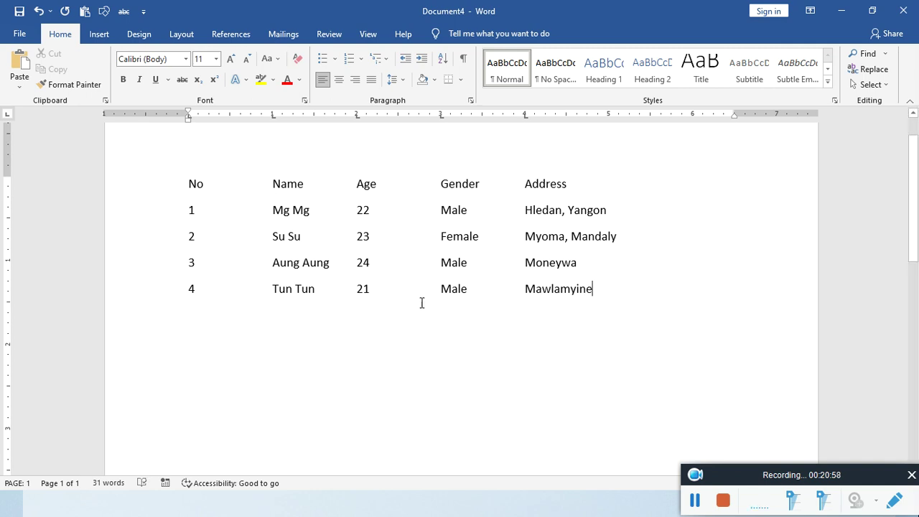
# Step: Start a new empty paragraph below the student list
pyautogui.moveTo(189, 185)
pyautogui.mouseDown()
pyautogui.moveTo(521, 261)
pyautogui.moveTo(613, 302)
pyautogui.mouseUp()
pyautogui.click(591, 323)
pyautogui.press('Return')
pyautogui.press('Return')
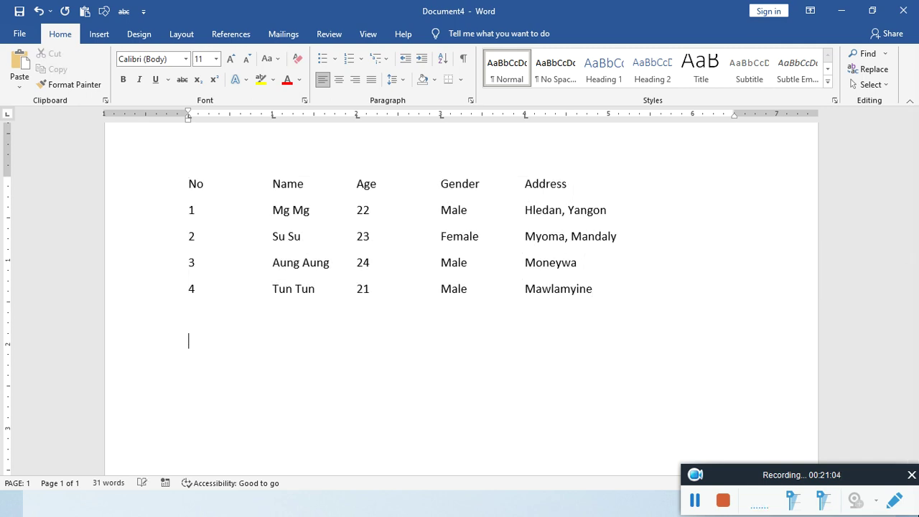
pyautogui.click(471, 100)
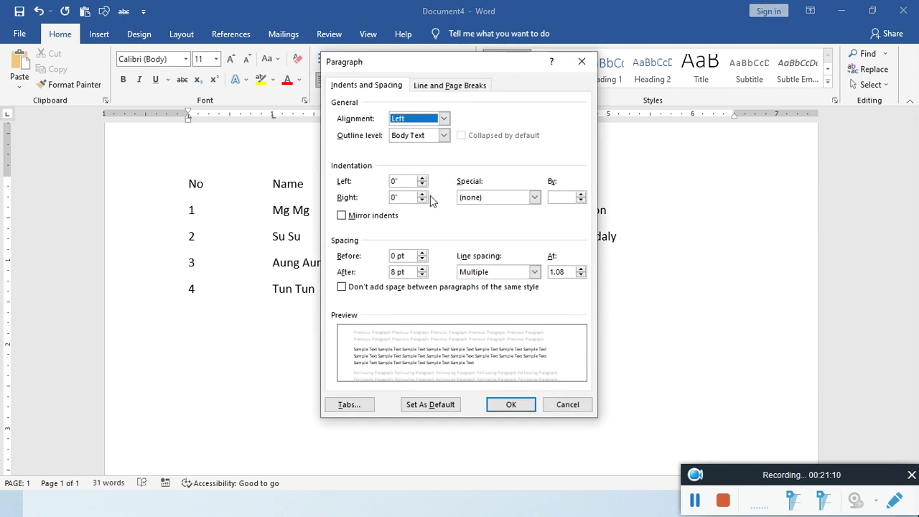
# Step: Clear the existing tab stops and set left stops at 0, 2 and 3.5 inches
pyautogui.click(359, 404)
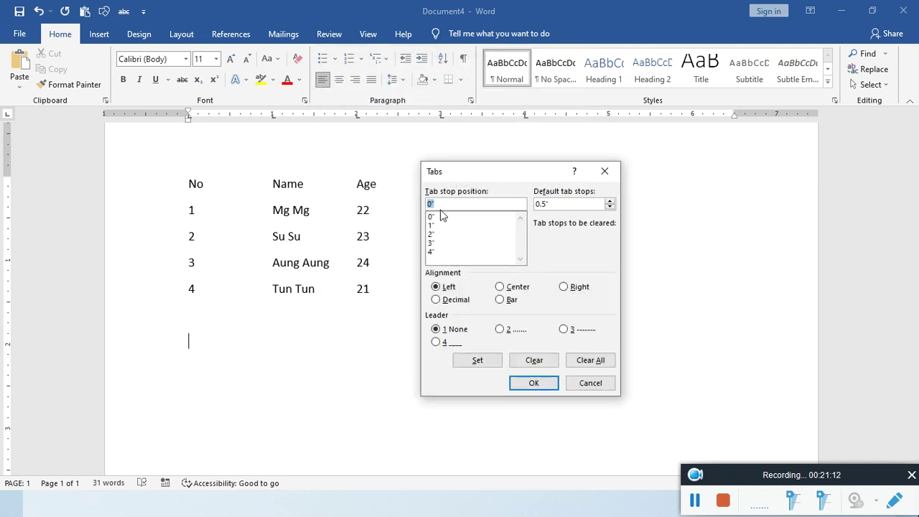
pyautogui.moveTo(459, 176); pyautogui.dragTo(428, 171)
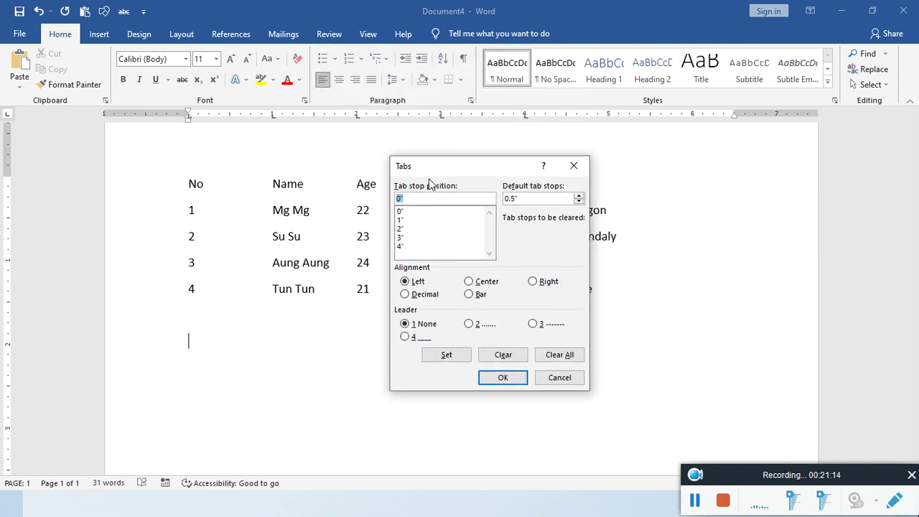
pyautogui.click(559, 355)
pyautogui.write('0')
pyautogui.click(446, 355)
pyautogui.write('2')
pyautogui.click(448, 355)
pyautogui.write('3.5')
pyautogui.moveTo(407, 198); pyautogui.dragTo(388, 201)
pyautogui.click(447, 356)
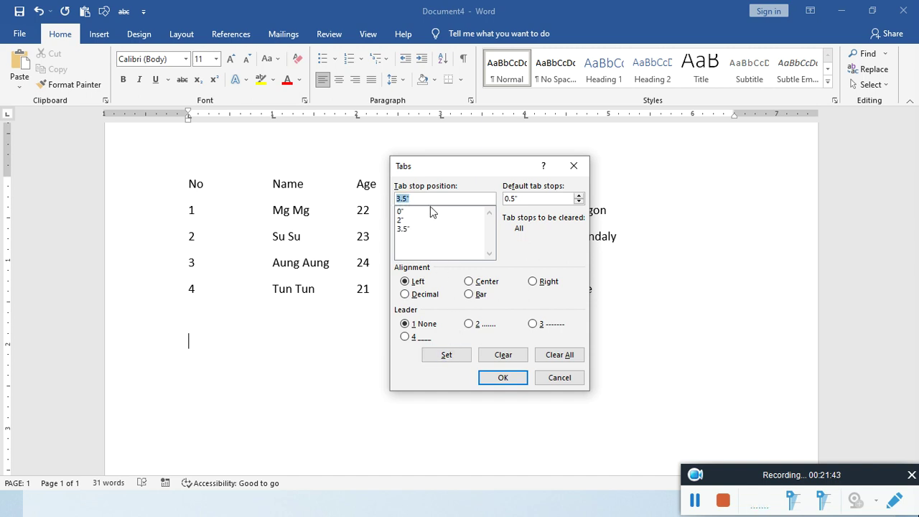
pyautogui.write('5')
# Step: Add a decimal tab stop at 5 inches, review all four stops, and apply
pyautogui.click(406, 295)
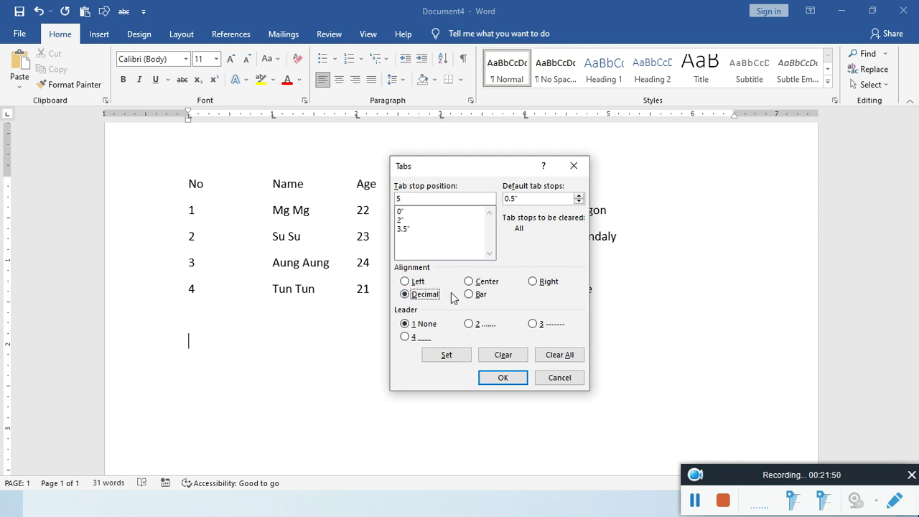
pyautogui.click(443, 356)
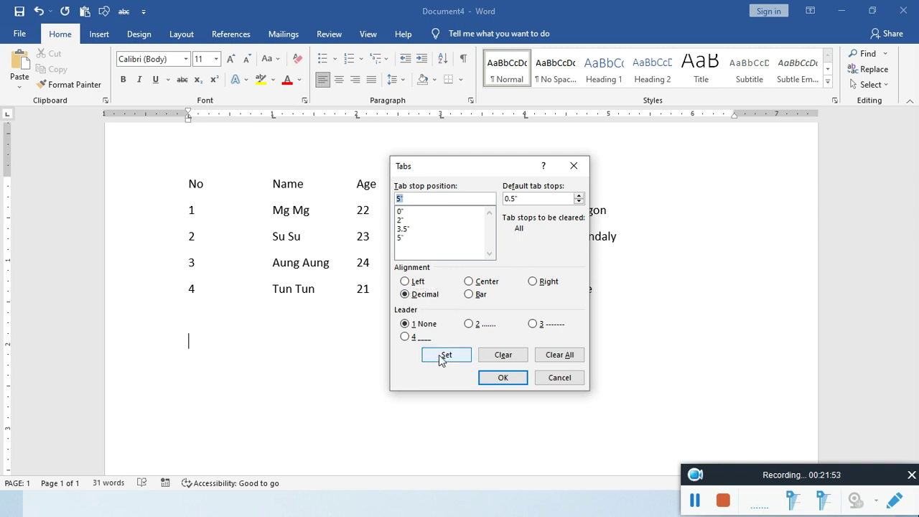
pyautogui.click(404, 212)
pyautogui.click(403, 221)
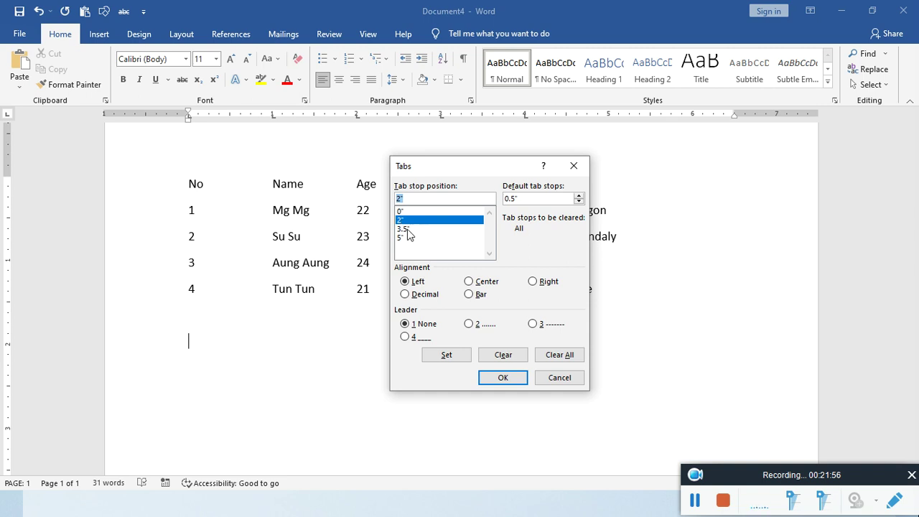
pyautogui.click(407, 229)
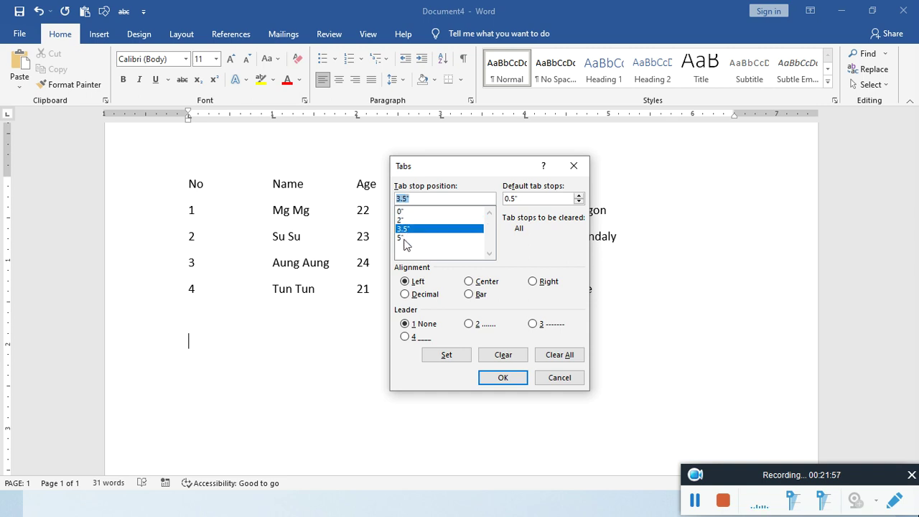
pyautogui.click(403, 239)
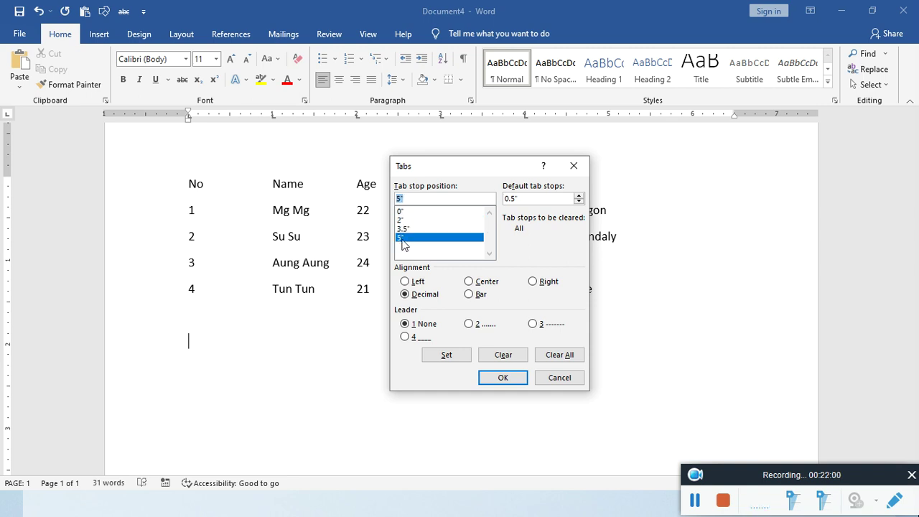
pyautogui.click(502, 376)
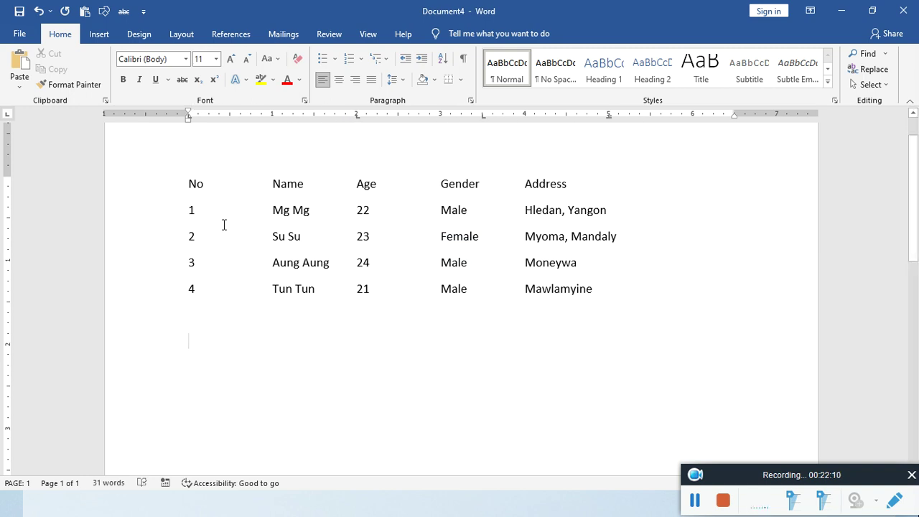
# Step: Type the product list headings No, Product Name, Item and Price
pyautogui.write('No\t\t')
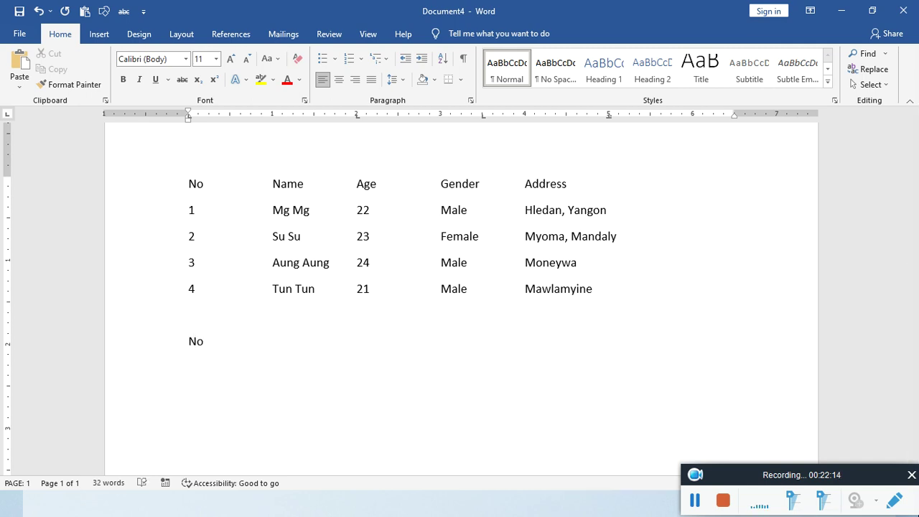
pyautogui.write('Product Name\t')
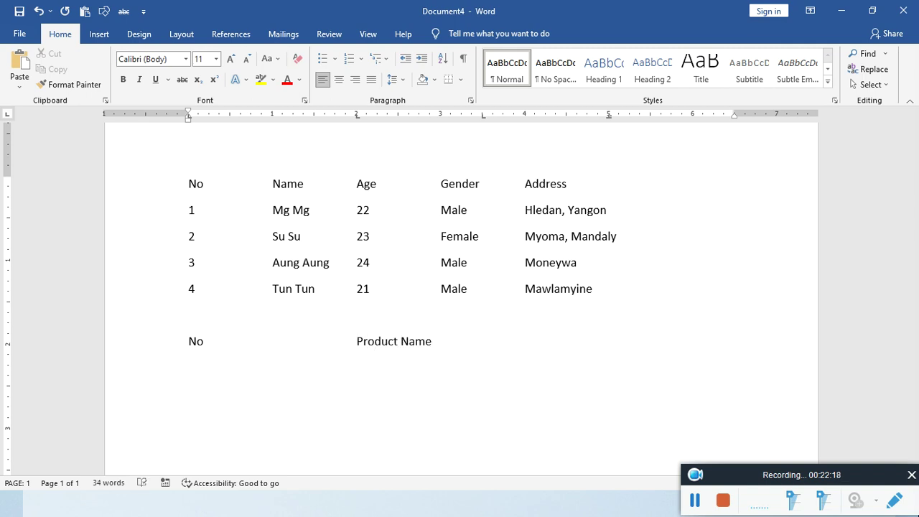
pyautogui.write('Price')
pyautogui.press('Tab')
pyautogui.write('Item')
pyautogui.press('BackSpace')
pyautogui.press('BackSpace')
pyautogui.press('BackSpace')
pyautogui.press('BackSpace')
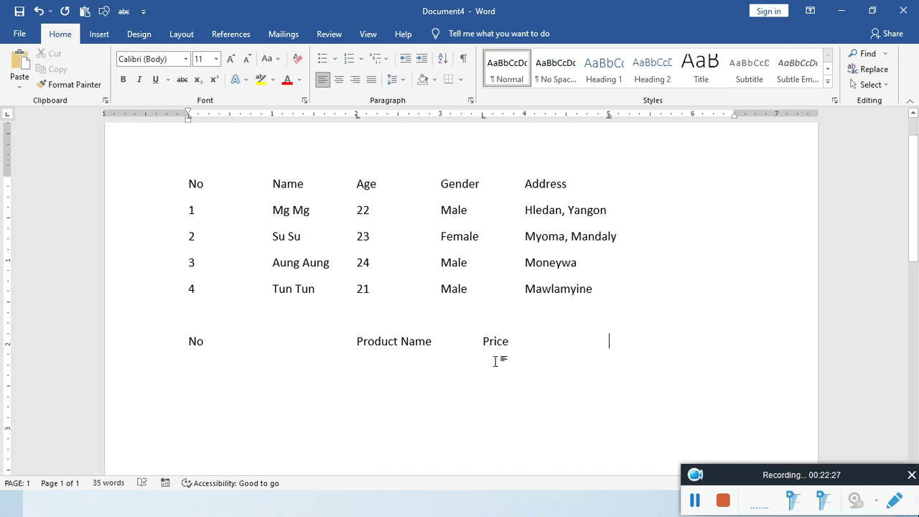
pyautogui.press('BackSpace')
pyautogui.press('BackSpace')
pyautogui.press('BackSpace')
pyautogui.press('BackSpace')
pyautogui.press('BackSpace')
pyautogui.write('Item')
pyautogui.press('Tab')
pyautogui.write('Price')
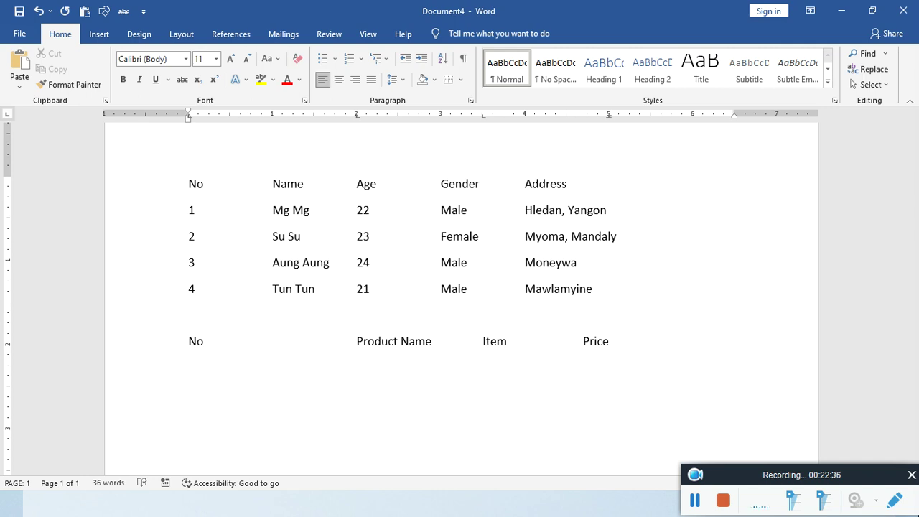
# Step: Enter product row 1: Candy, item 100, price 200
pyautogui.press('Return')
pyautogui.write('1')
pyautogui.press('Tab')
pyautogui.press('Tab')
pyautogui.write('C')
pyautogui.press('BackSpace')
pyautogui.write('Candy')
pyautogui.press('Tab')
pyautogui.write('100')
pyautogui.press('Tab')
pyautogui.write('00')
# Step: Enter product row 2: Chocolate, 200, 600, and begin row 3
pyautogui.press('Return')
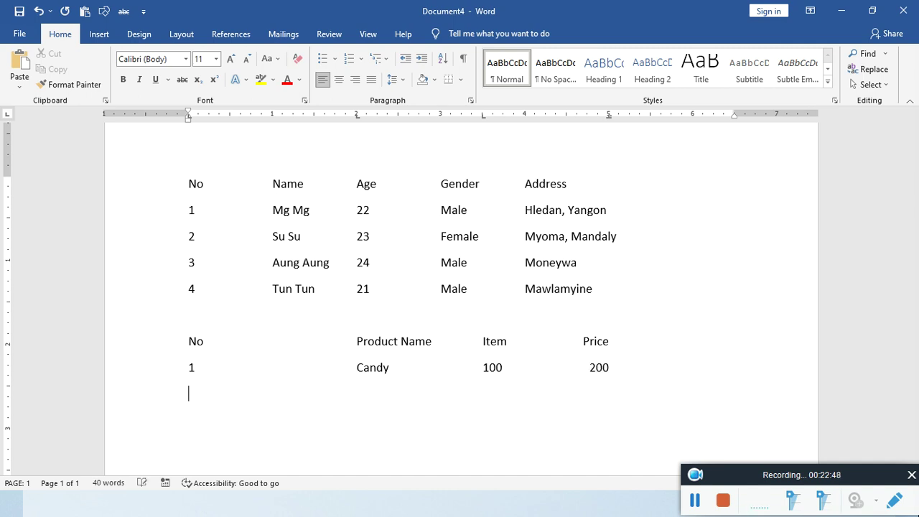
pyautogui.write('2')
pyautogui.press('Tab')
pyautogui.write('Su')
pyautogui.press('BackSpace')
pyautogui.press('BackSpace')
pyautogui.write('Cho')
pyautogui.write('colate')
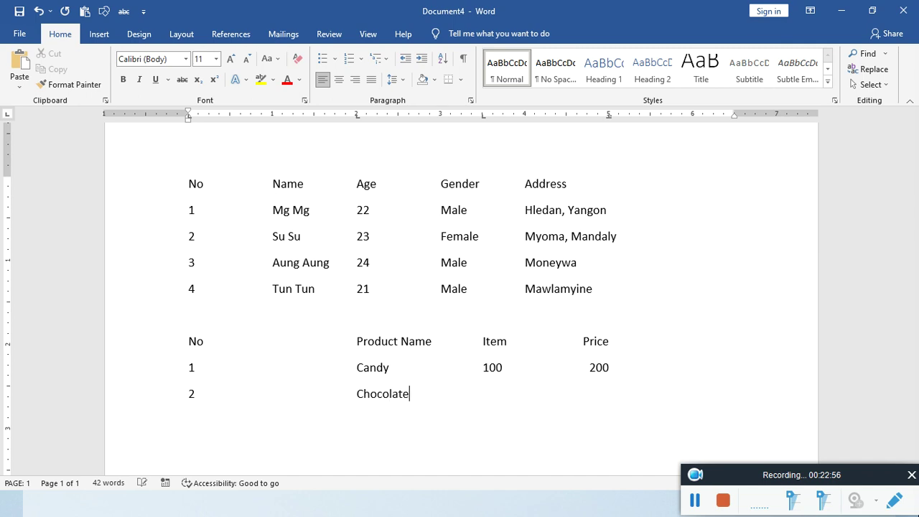
pyautogui.press('Tab')
pyautogui.write('200')
pyautogui.press('Tab')
pyautogui.write('600 ')
pyautogui.write('3')
pyautogui.press('Tab')
pyautogui.scroll(-2, 531, 299)
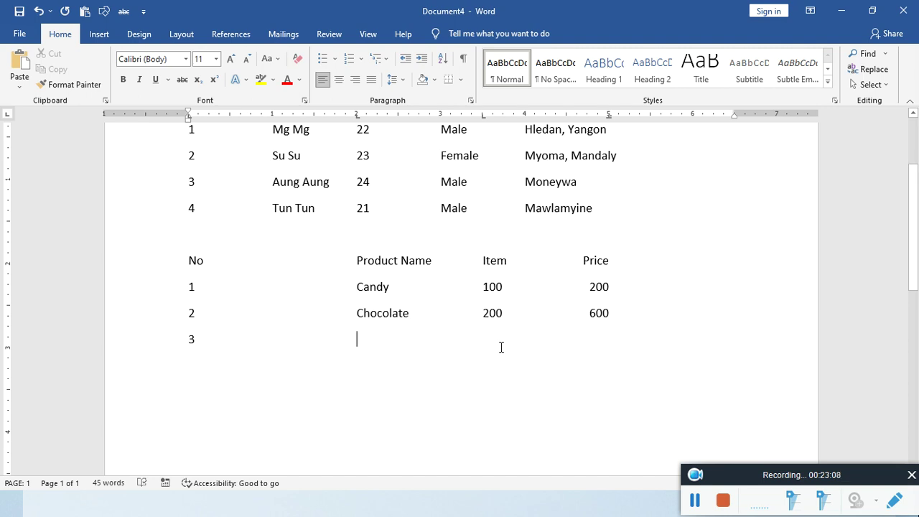
# Step: Fill product row 3 with Noodle, item 1000, price 1200
pyautogui.write('Nood')
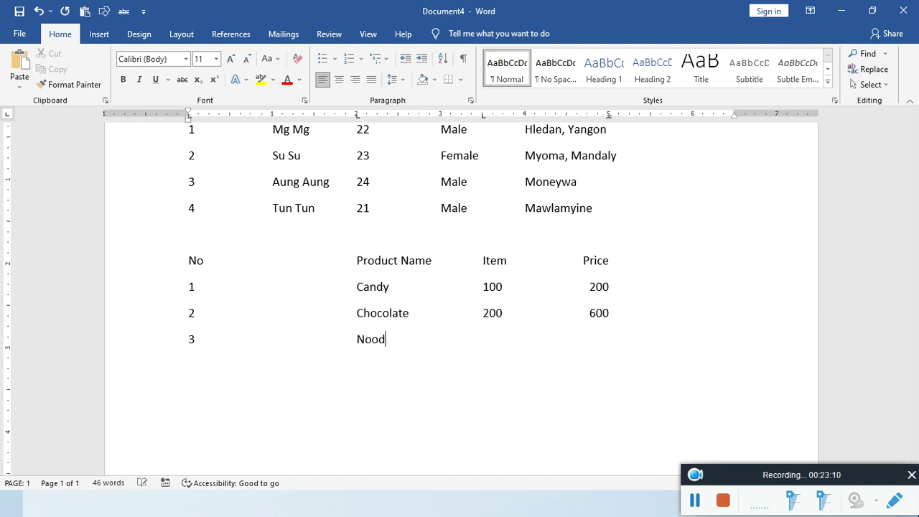
pyautogui.write('le')
pyautogui.press('Tab')
pyautogui.write('1000')
pyautogui.press('Tab')
pyautogui.write('1200')
# Step: Add product row 4: Pencil, item 50, price 300
pyautogui.press('Return')
pyautogui.write('4')
pyautogui.press('Tab')
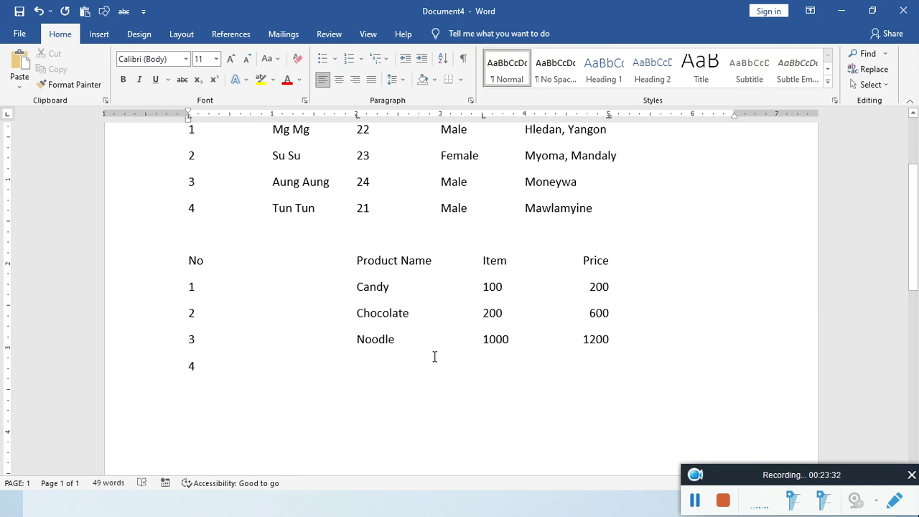
pyautogui.write('Pencil')
pyautogui.press('Tab')
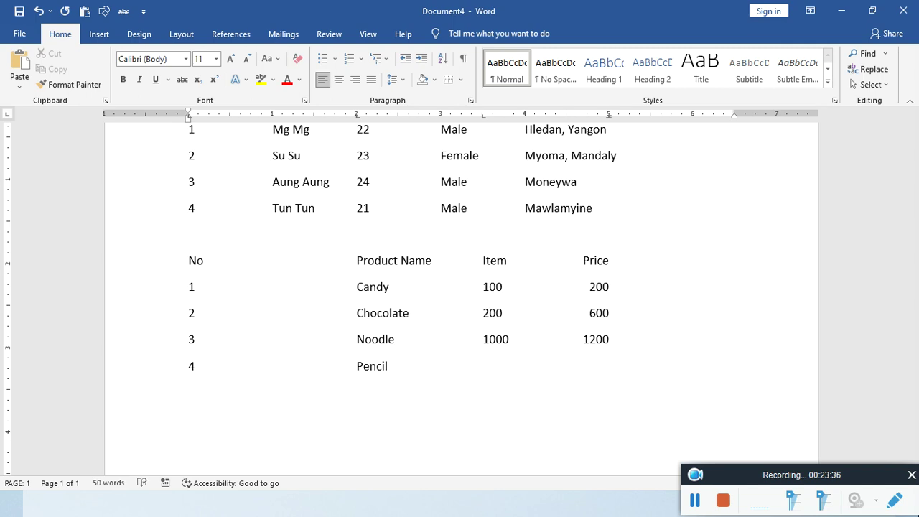
pyautogui.write('50')
pyautogui.press('Tab')
pyautogui.write('300')
# Step: Add a blank line below the product list and place the cursor there
pyautogui.press('Return')
pyautogui.press('Return')
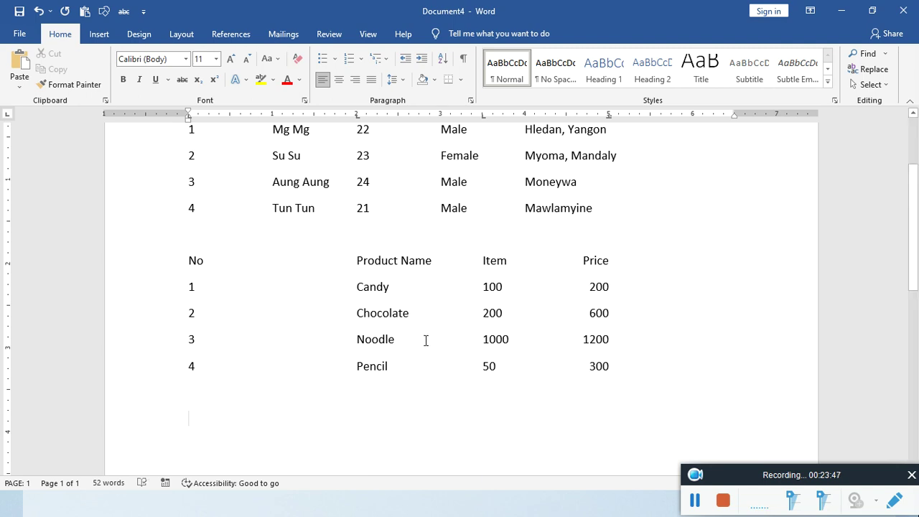
pyautogui.click(603, 261)
pyautogui.click(610, 339)
pyautogui.click(196, 437)
pyautogui.scroll(-2, 280, 319)
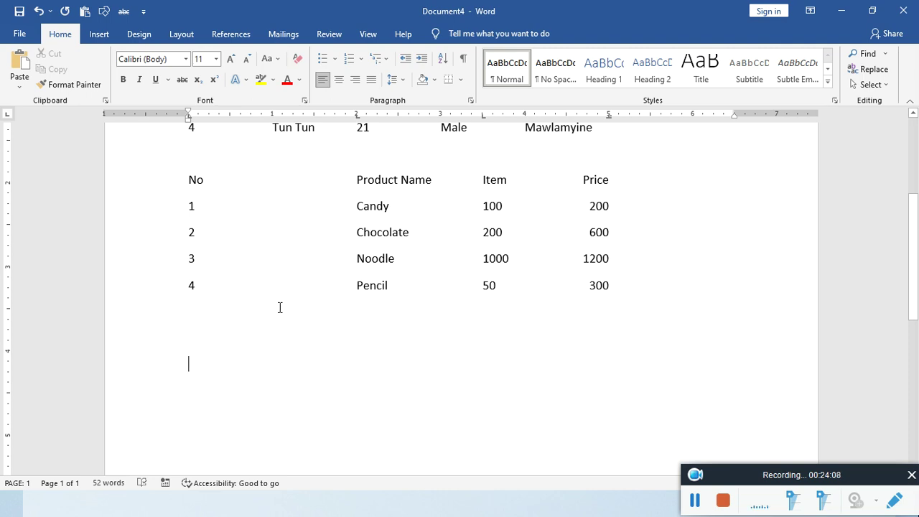
# Step: Replace every tab stop on the blank line with a single bar tab at 2.5 inches
pyautogui.click(470, 101)
pyautogui.click(355, 406)
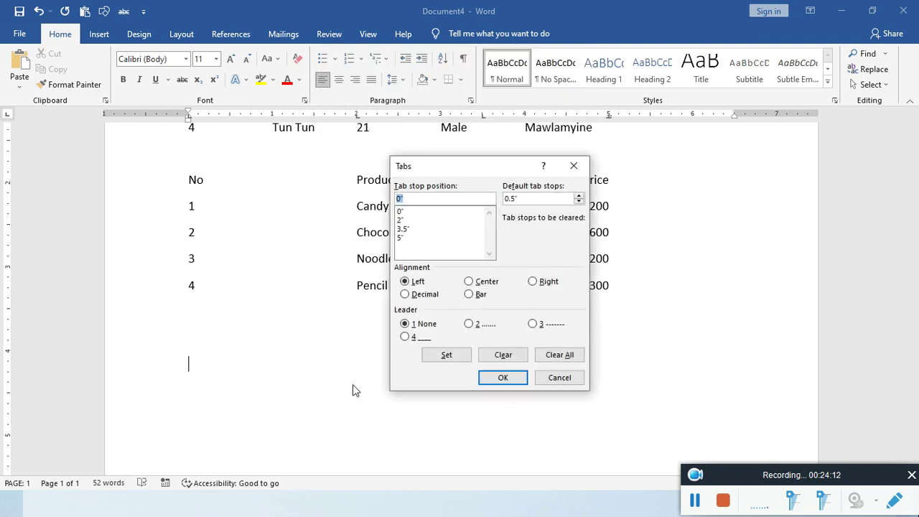
pyautogui.click(559, 355)
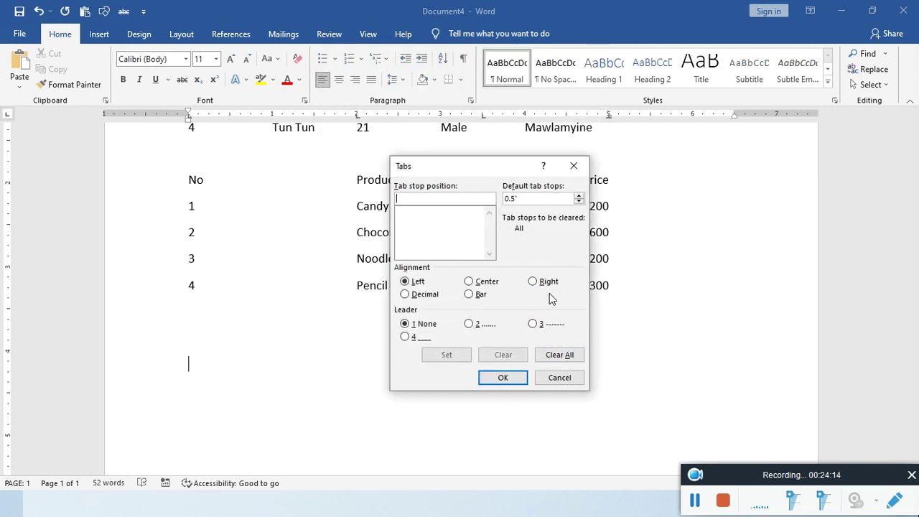
pyautogui.click(468, 294)
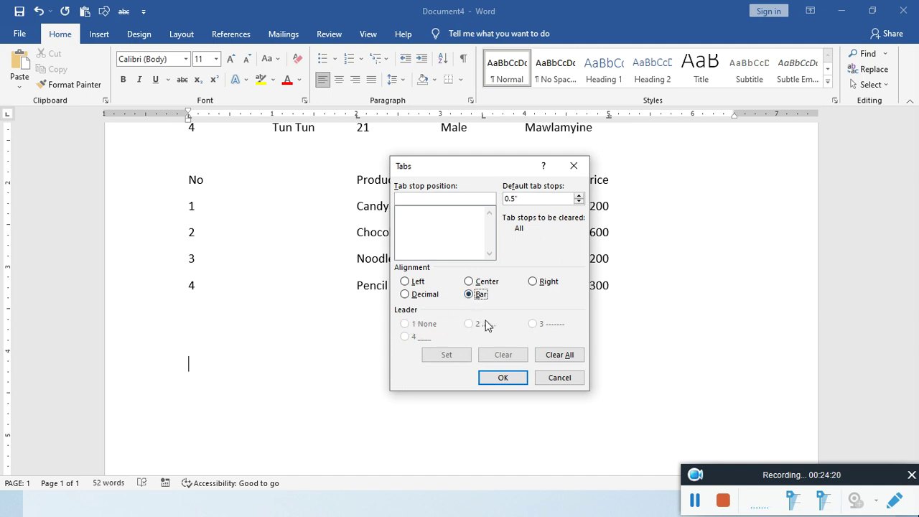
pyautogui.click(412, 198)
pyautogui.write('0')
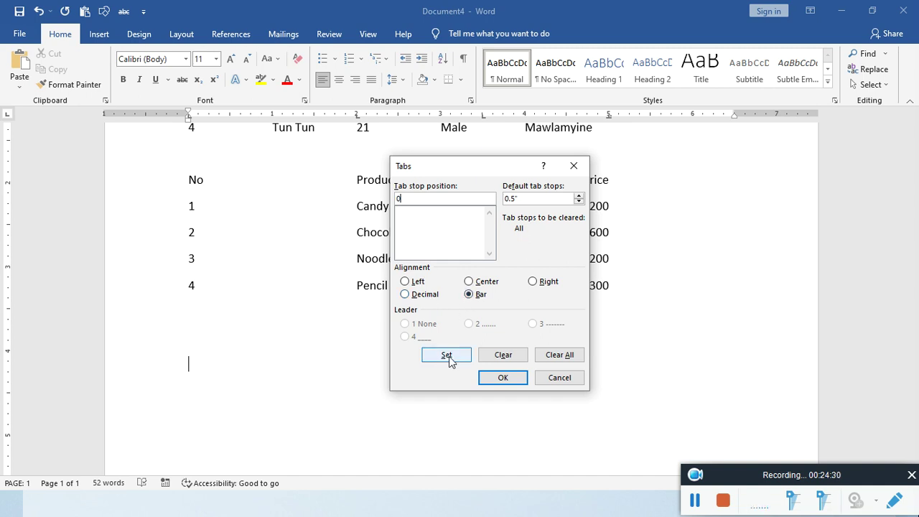
pyautogui.moveTo(402, 199); pyautogui.dragTo(384, 198)
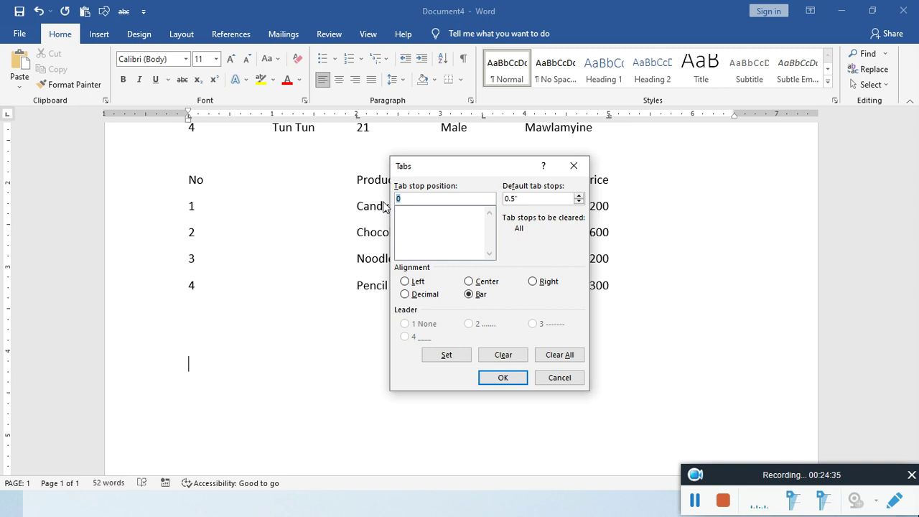
pyautogui.write('2.5')
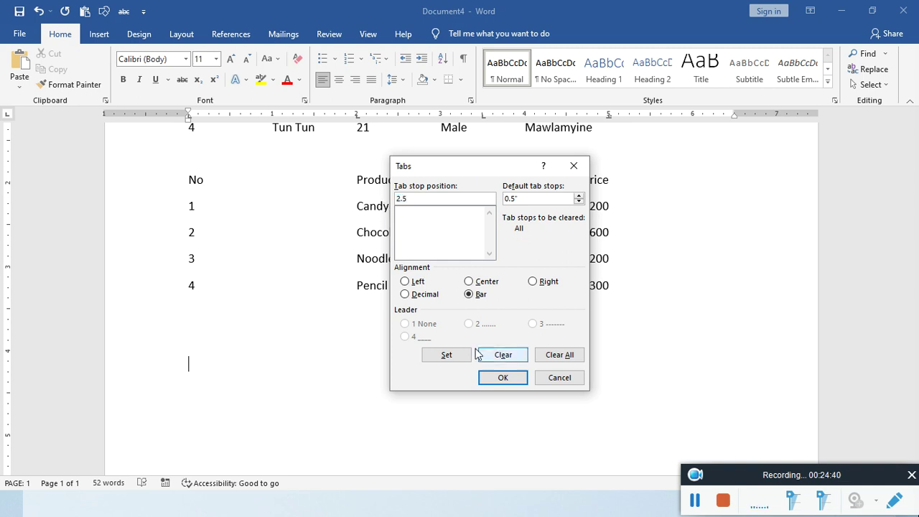
pyautogui.click(446, 356)
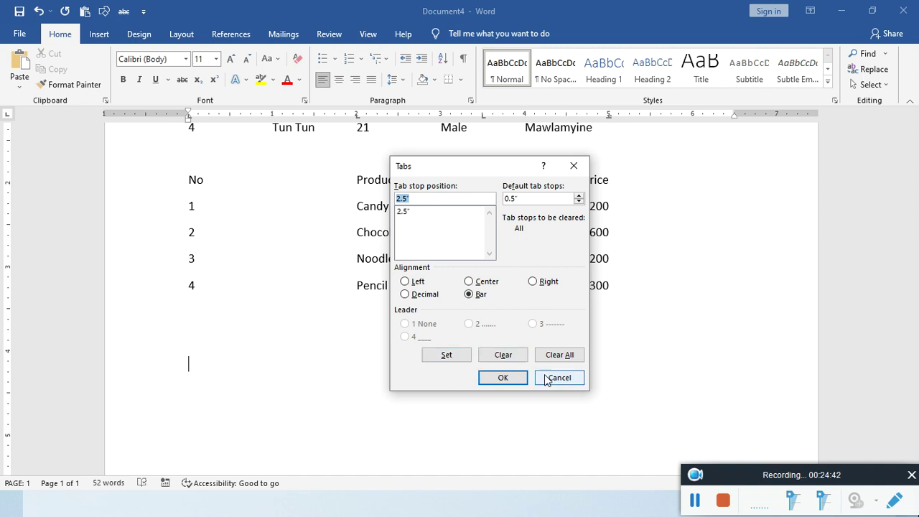
pyautogui.click(508, 379)
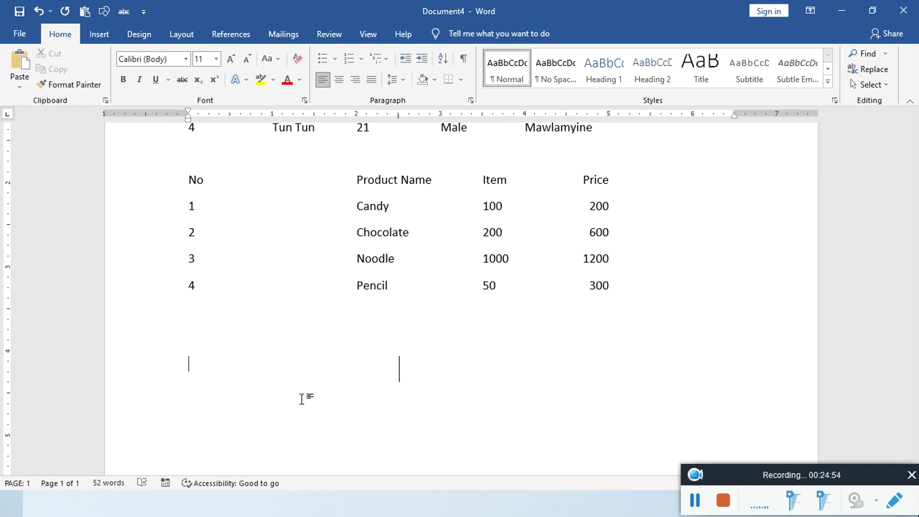
# Step: Write the Left Tab row, explaining past the bar that it aligns text to the left
pyautogui.write('Left Tab')
pyautogui.press('Tab')
pyautogui.press('Tab')
pyautogui.press('Tab')
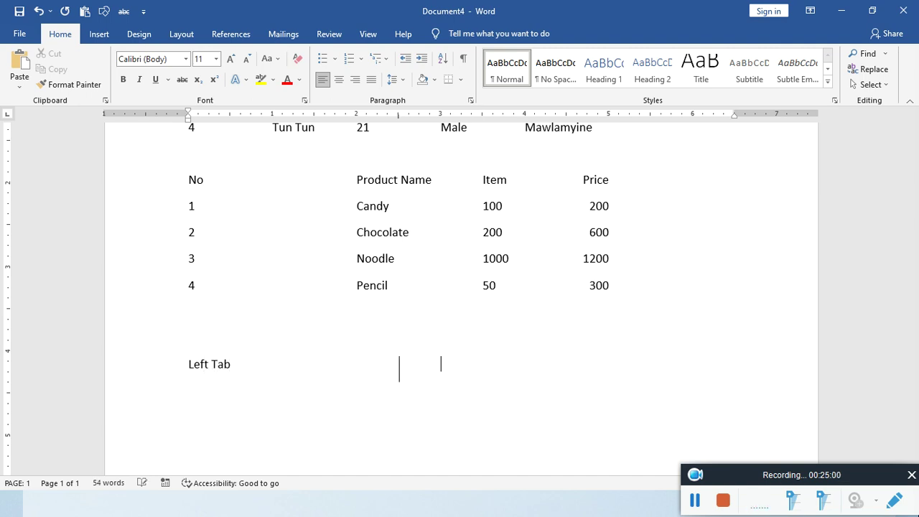
pyautogui.write('Left Tab')
pyautogui.write(' align all the conte')
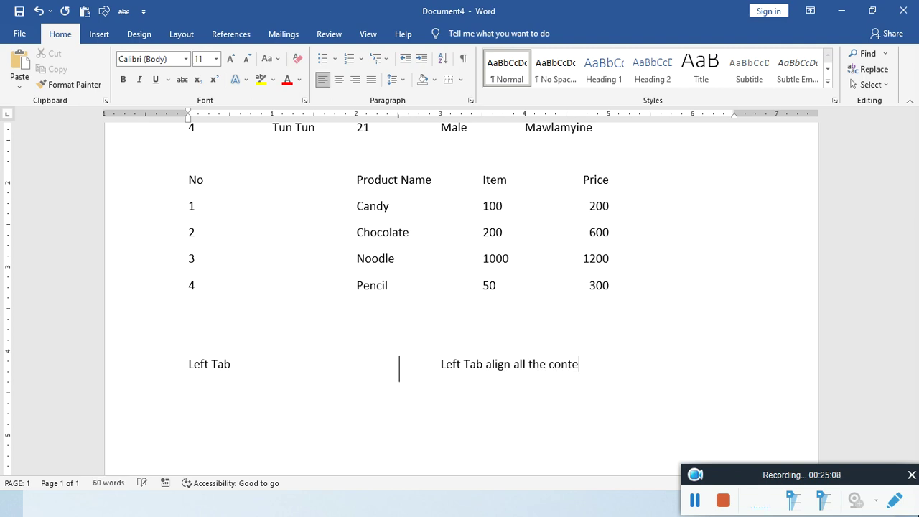
pyautogui.press('BackSpace')
pyautogui.press('BackSpace')
pyautogui.press('BackSpace')
pyautogui.press('BackSpace')
pyautogui.write('te')
pyautogui.press('BackSpace')
pyautogui.press('BackSpace')
pyautogui.press('BackSpace')
pyautogui.write('text to t he')
pyautogui.press('BackSpace')
pyautogui.press('BackSpace')
pyautogui.press('BackSpace')
# Step: Add the Right Tab row: 'Right Tab align all the text to the right'
pyautogui.press('BackSpace')
pyautogui.write('he lest')
pyautogui.press('BackSpace')
pyautogui.write('ft')
pyautogui.press('Return')
pyautogui.write('Right Tab')
pyautogui.press('Tab')
pyautogui.press('Tab')
pyautogui.press('Tab')
pyautogui.press('Tab')
pyautogui.write('Right R')
pyautogui.press('BackSpace')
pyautogui.write('Tab align all the text tot')
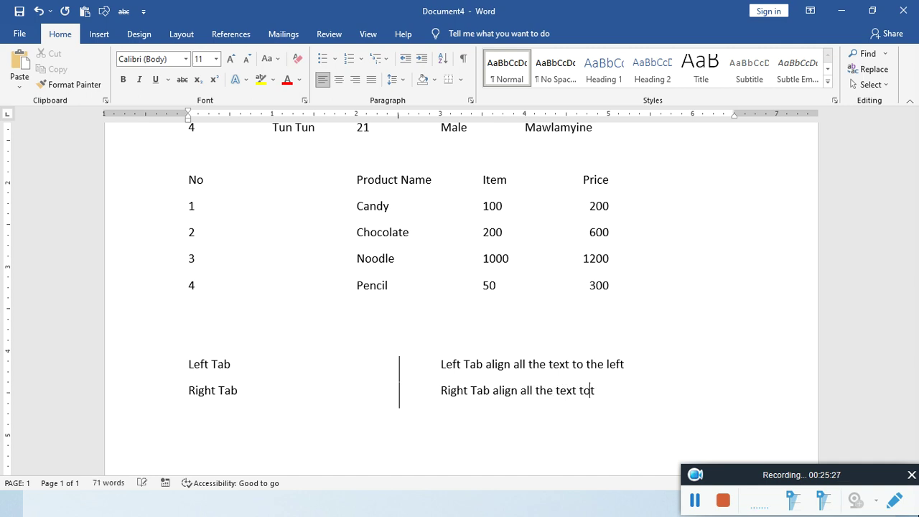
pyautogui.press('BackSpace')
pyautogui.press('BackSpace')
pyautogui.write('the right')
# Step: Add the Center Tab row: 'Center Tab align all the text to the center', then a new line
pyautogui.press('Return')
pyautogui.write('Center Tab')
pyautogui.press('Tab')
pyautogui.press('Tab')
pyautogui.press('Tab')
pyautogui.press('Tab')
pyautogui.press('Tab')
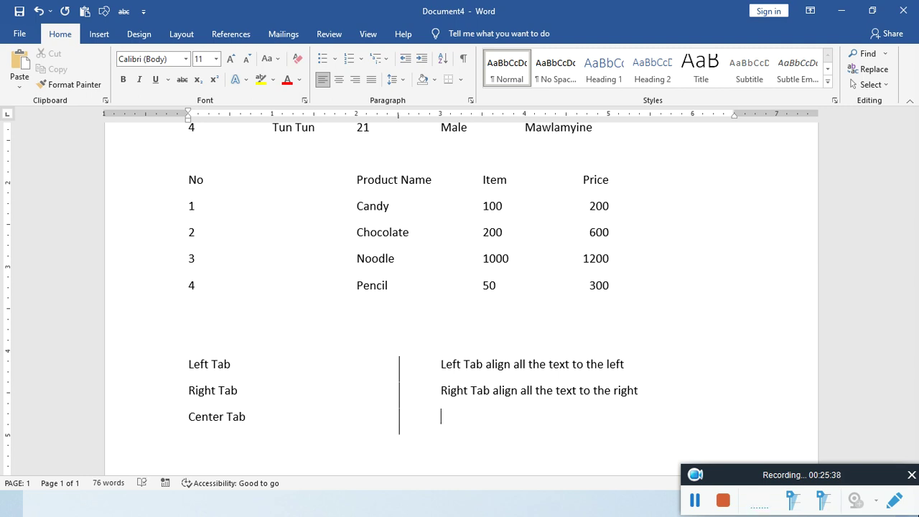
pyautogui.scroll(-3, 334, 363)
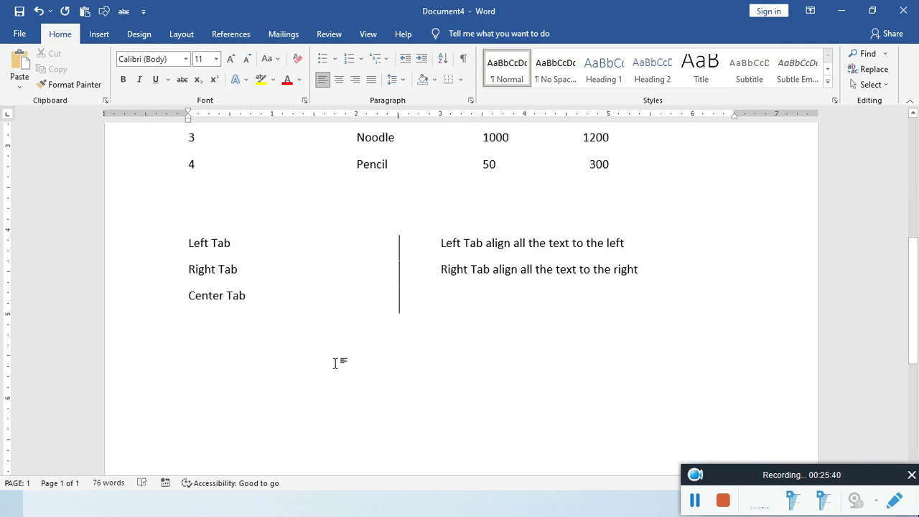
pyautogui.write('Center Tab al')
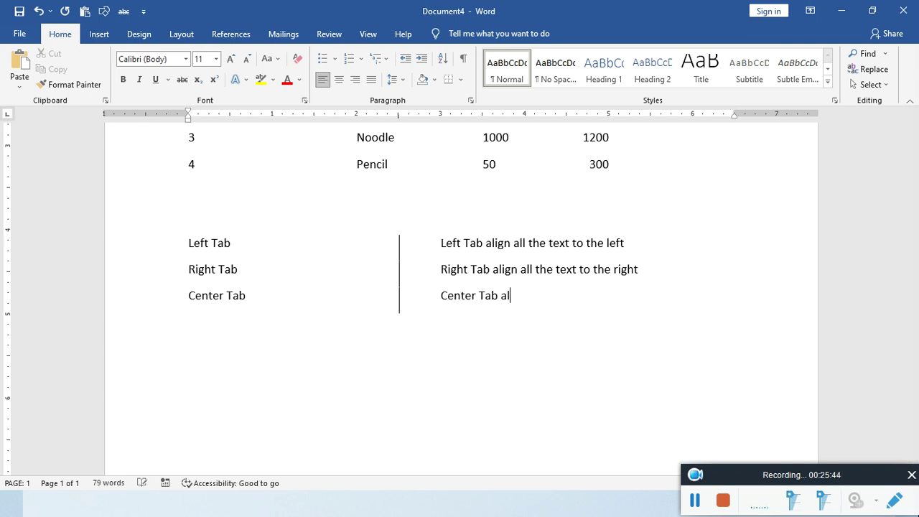
pyautogui.write('ign all the text ')
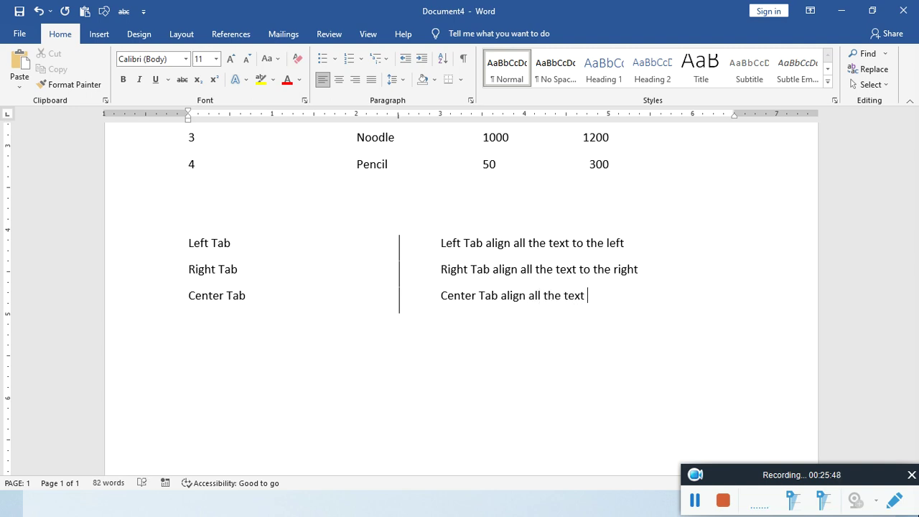
pyautogui.write('to the center')
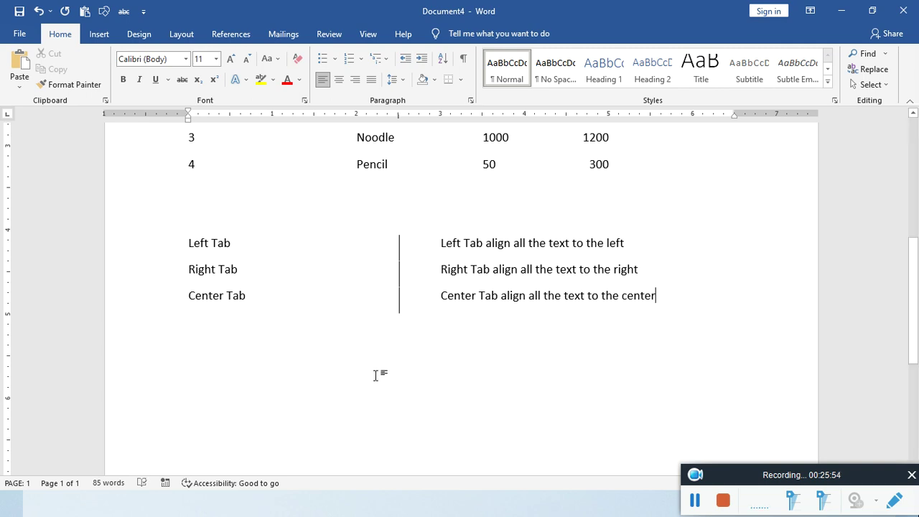
pyautogui.press('Return')
pyautogui.press('Return')
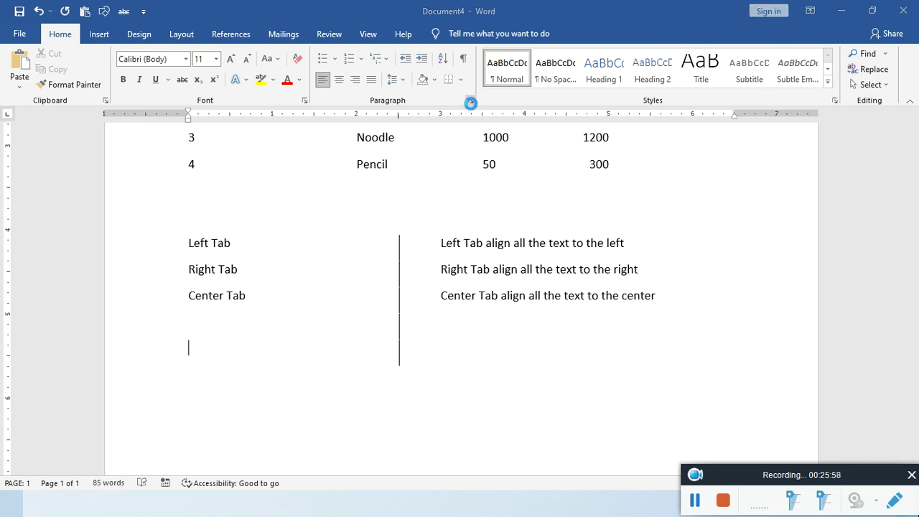
# Step: Clear all tab stops, set one at 0 inches, and start a 2.5-inch dot-leader stop
pyautogui.click(470, 101)
pyautogui.click(349, 407)
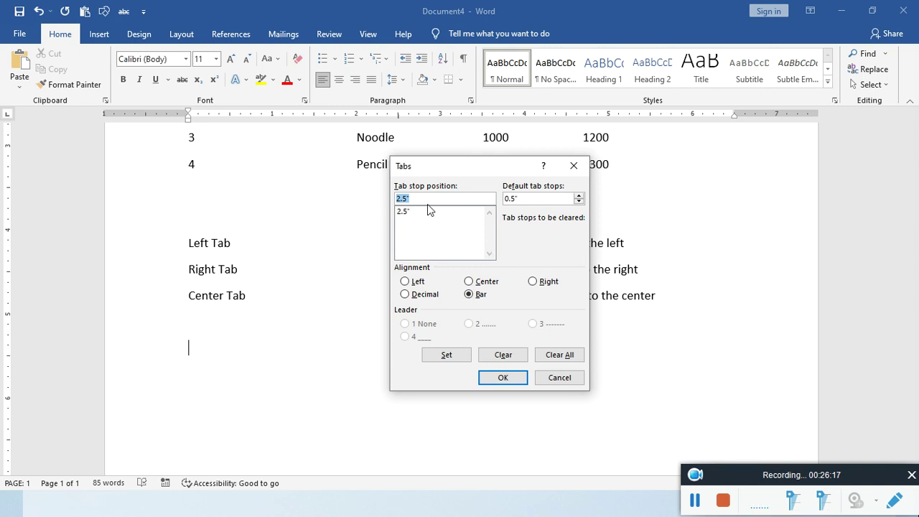
pyautogui.click(559, 359)
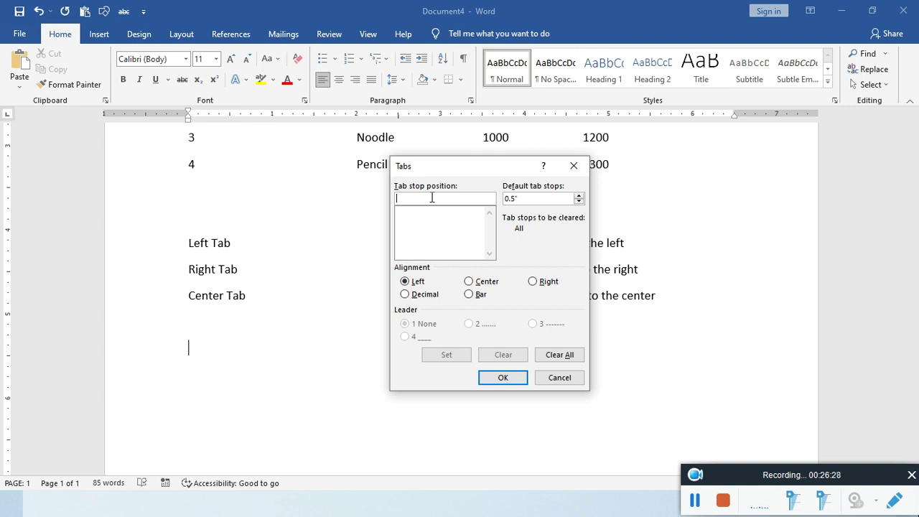
pyautogui.write('0')
pyautogui.click(446, 354)
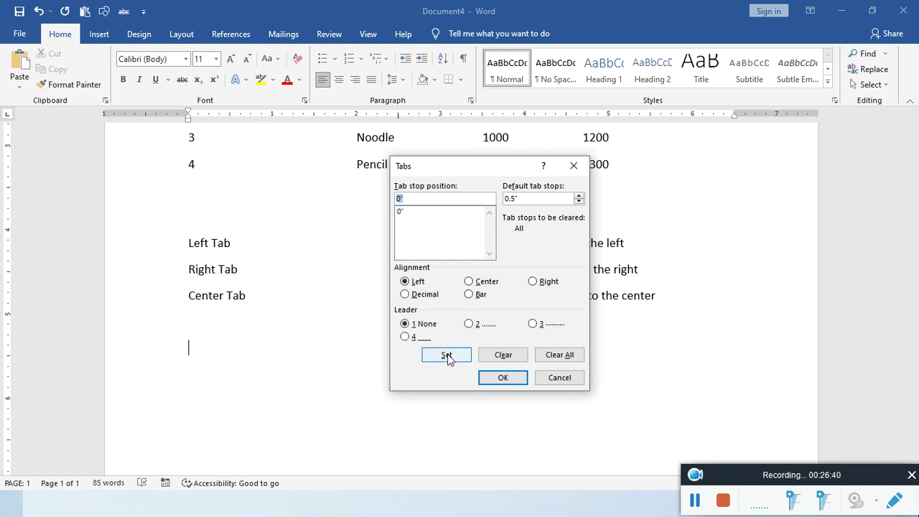
pyautogui.write('2.5')
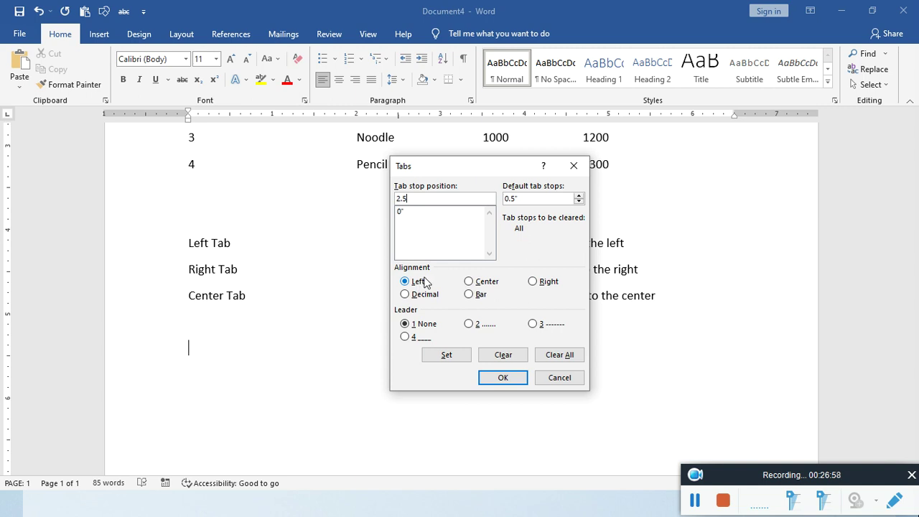
pyautogui.click(470, 325)
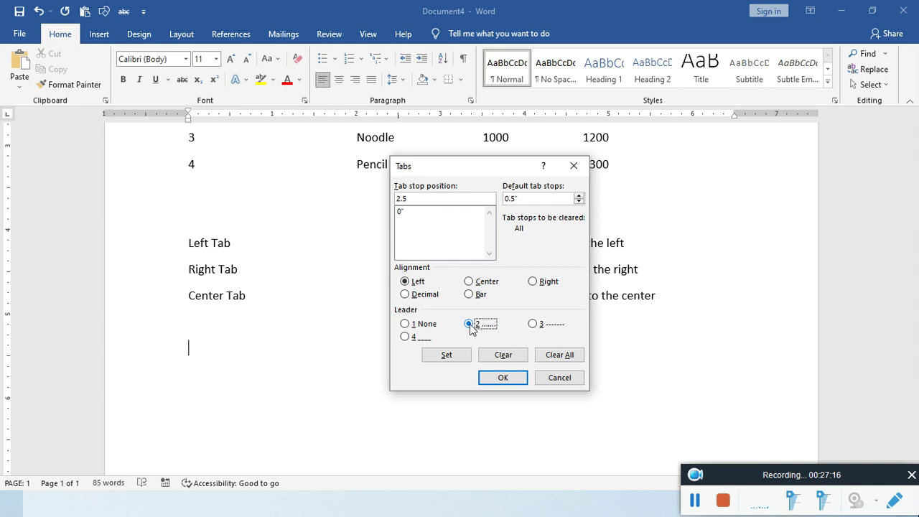
# Step: Set the 2.5-inch left dot-leader stop and a 5-inch right-aligned dot-leader stop, then confirm
pyautogui.click(446, 355)
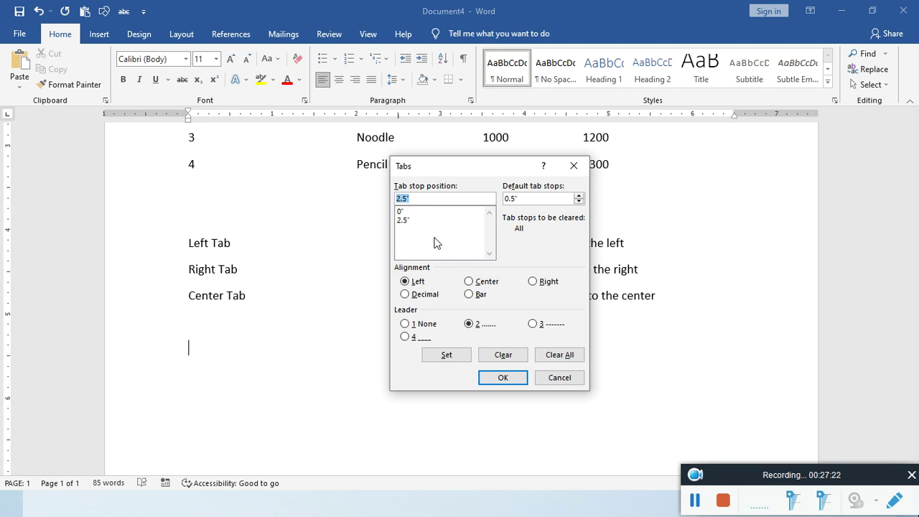
pyautogui.write('5')
pyautogui.click(532, 283)
pyautogui.click(469, 324)
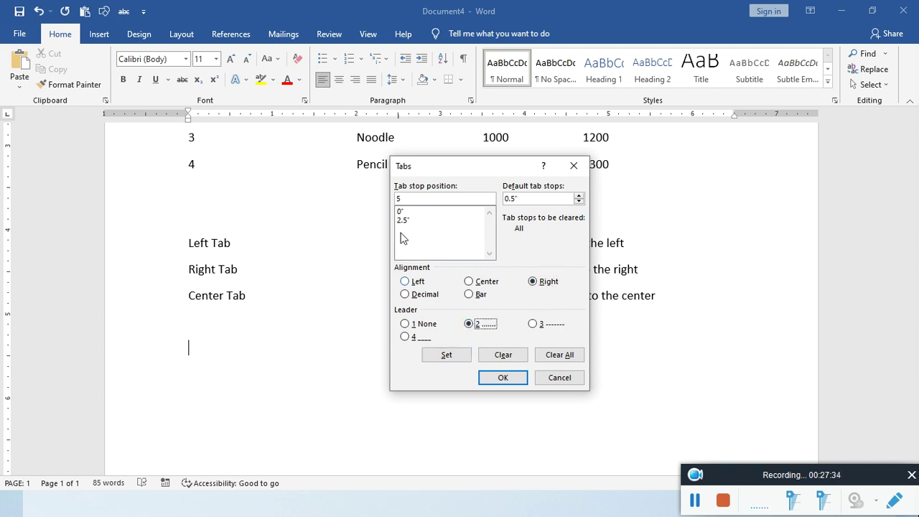
pyautogui.moveTo(404, 199); pyautogui.dragTo(393, 200)
pyautogui.click(452, 355)
pyautogui.click(503, 376)
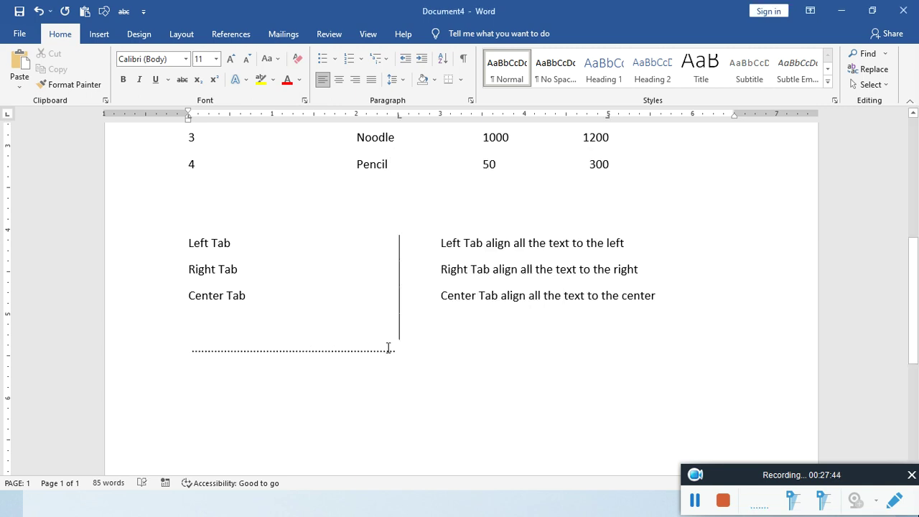
# Step: Leave a blank line, then type the first two staff rows, Manager and HR, with dot leaders
pyautogui.press('Return')
pyautogui.press('Delete')
pyautogui.write('Mg Mg')
pyautogui.press('Tab')
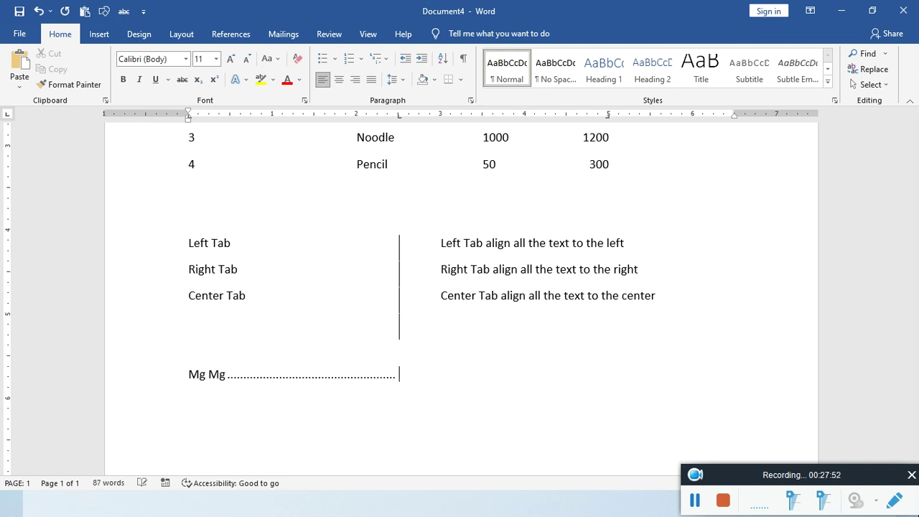
pyautogui.write('Manager')
pyautogui.press('Tab')
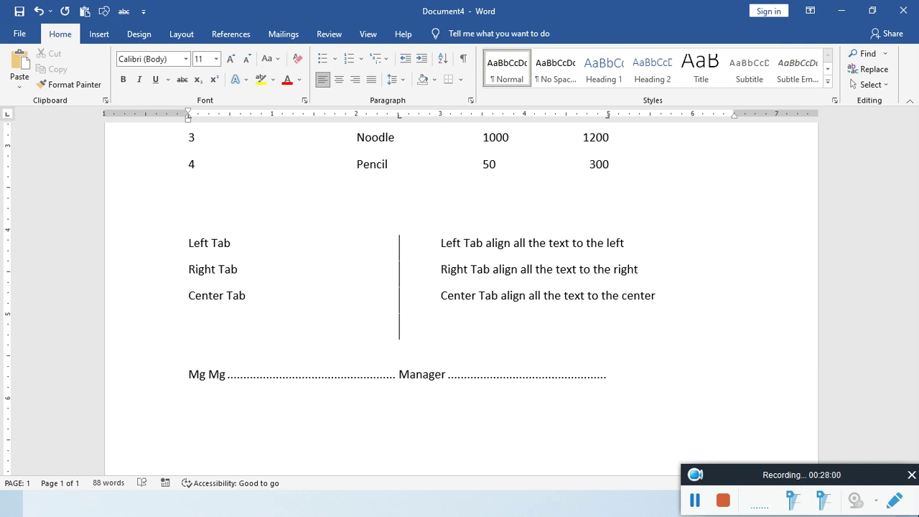
pyautogui.write('00000')
pyautogui.write('Su Su')
pyautogui.press('Tab')
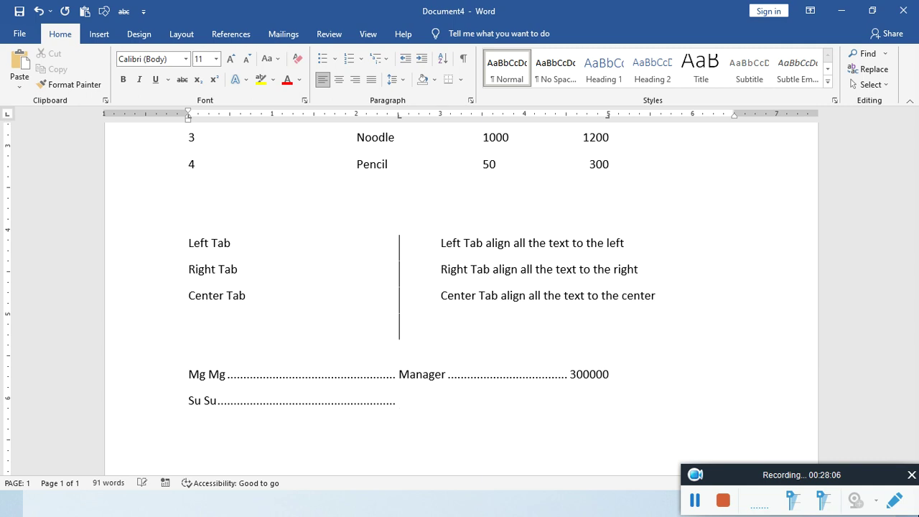
pyautogui.write('HR')
pyautogui.press('Tab')
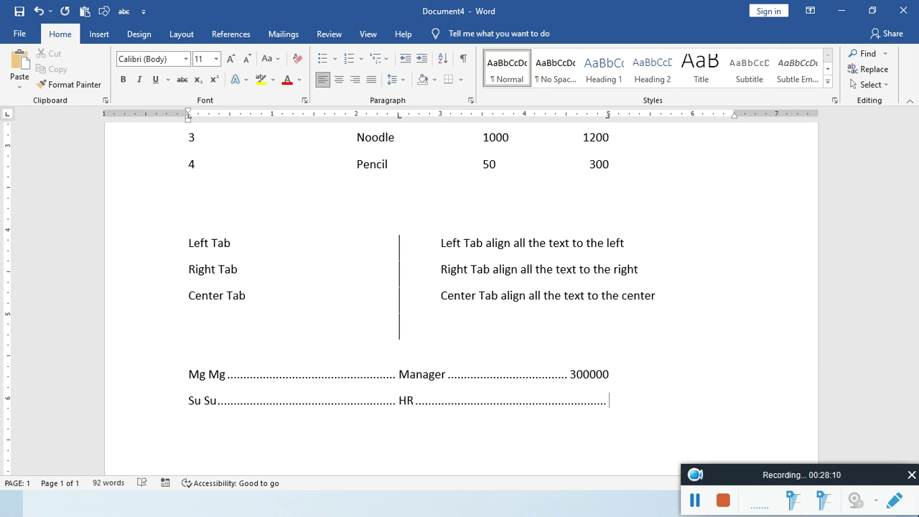
# Step: Finish the HR salary and add the Accountant (50000) and Office Staff (300000) rows
pyautogui.write('000000')
pyautogui.write('ung Aung')
pyautogui.press('Tab')
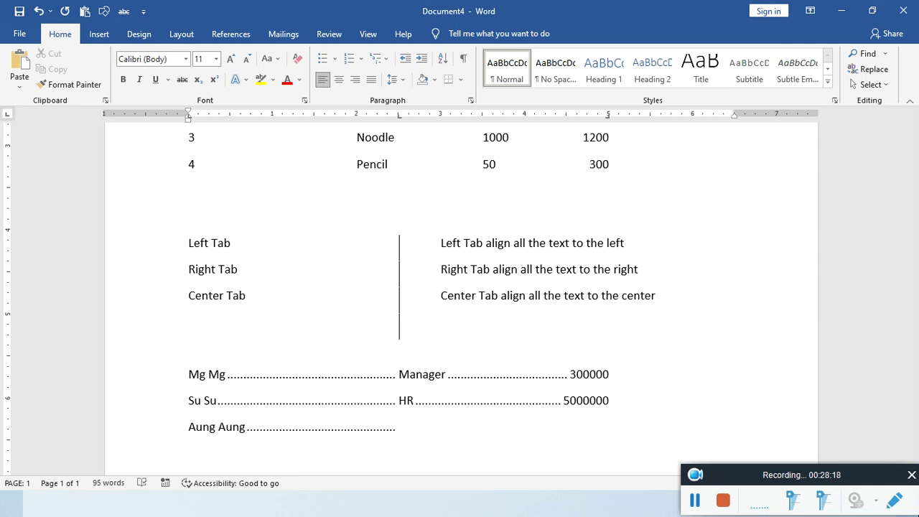
pyautogui.write('A')
pyautogui.write('ccountant')
pyautogui.press('Tab')
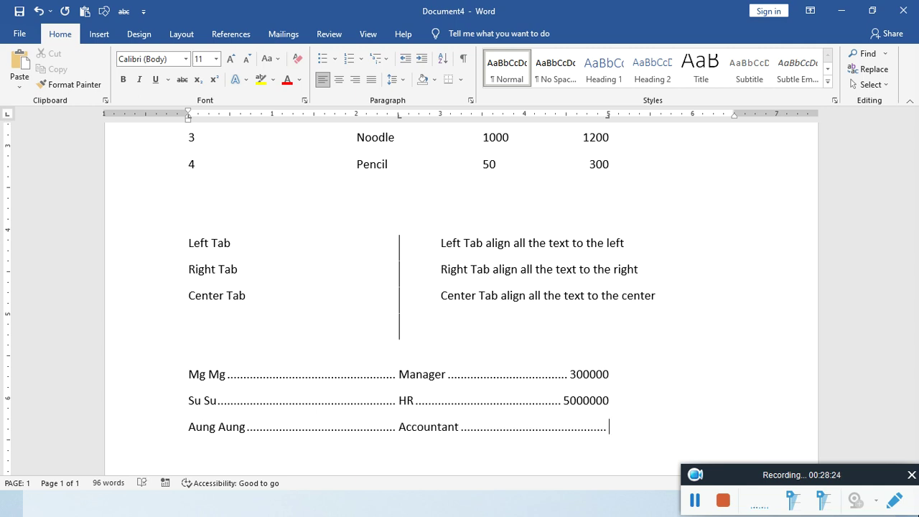
pyautogui.write('50000')
pyautogui.press('Return')
pyautogui.write('Kyaw Kyaw')
pyautogui.press('Tab')
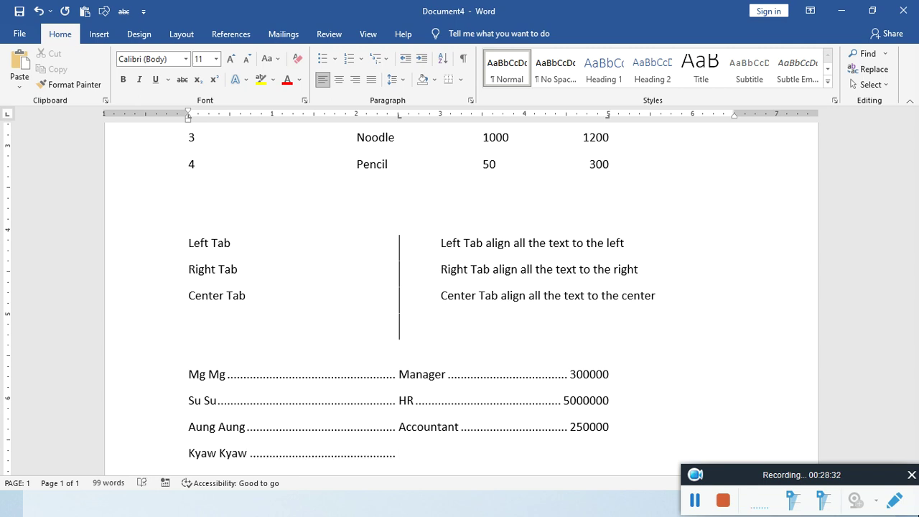
pyautogui.write('Office Staf')
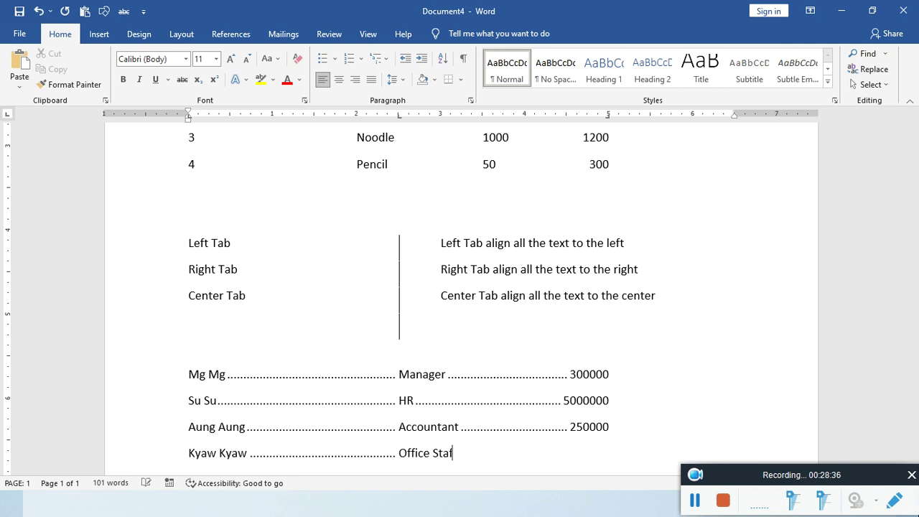
pyautogui.write('f')
pyautogui.press('Tab')
pyautogui.write('300000')
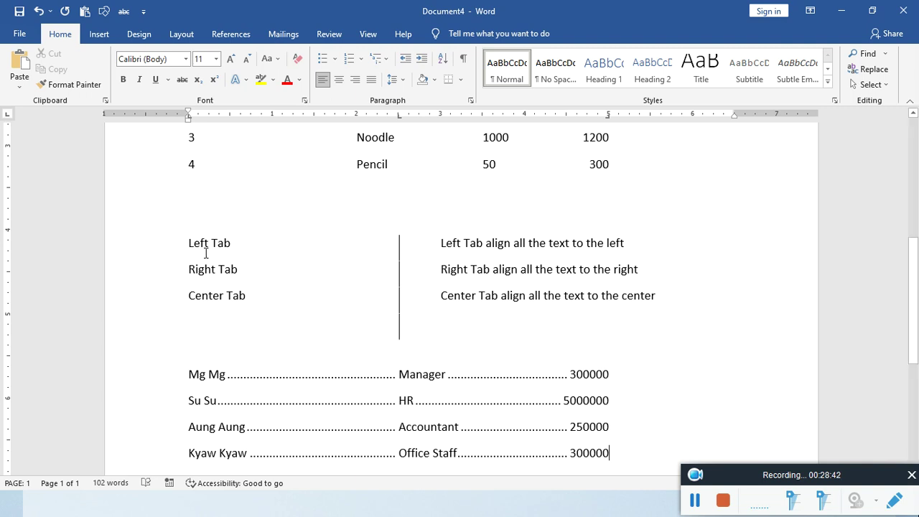
pyautogui.scroll(-3, 215, 258)
pyautogui.moveTo(190, 253); pyautogui.dragTo(627, 332)
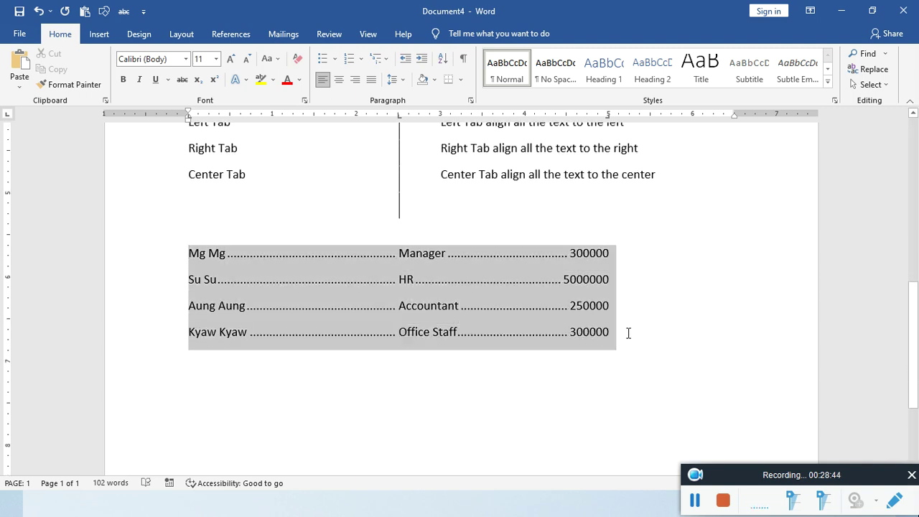
pyautogui.click(464, 394)
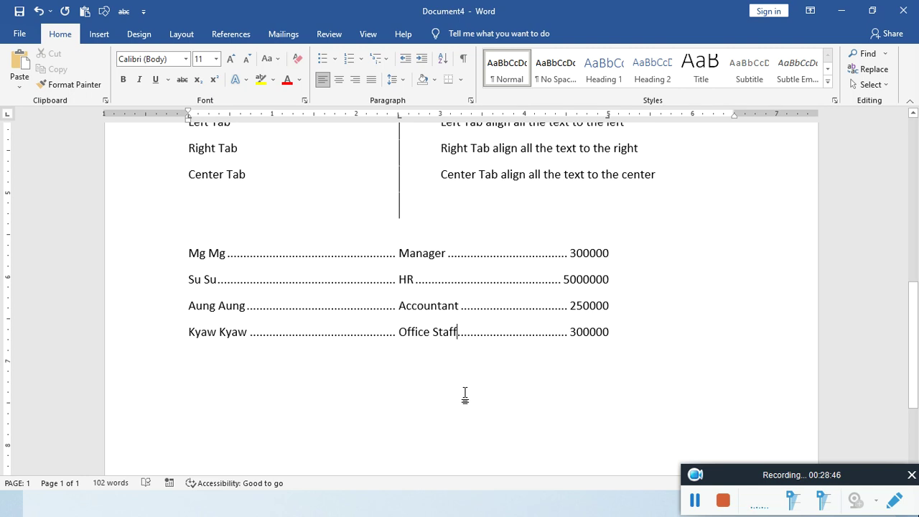
pyautogui.scroll(10, 465, 394)
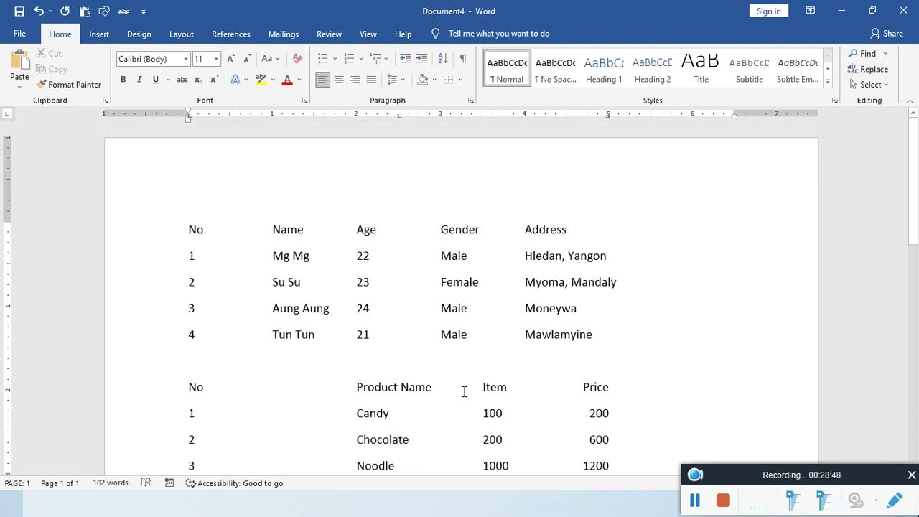
pyautogui.scroll(-4, 465, 391)
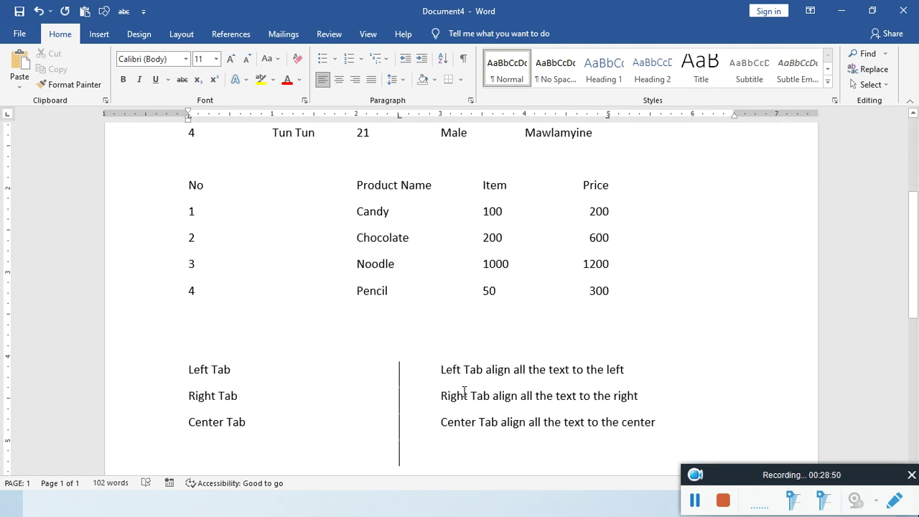
pyautogui.click(470, 100)
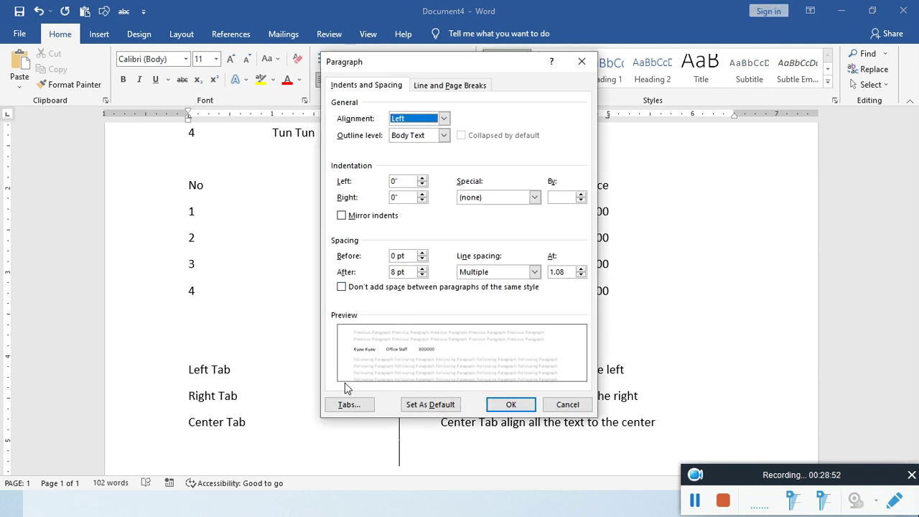
pyautogui.click(350, 404)
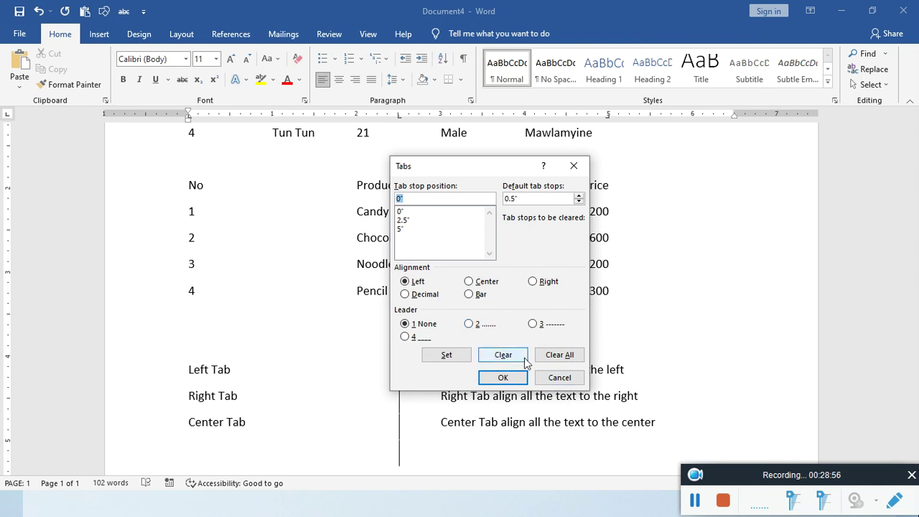
pyautogui.click(558, 378)
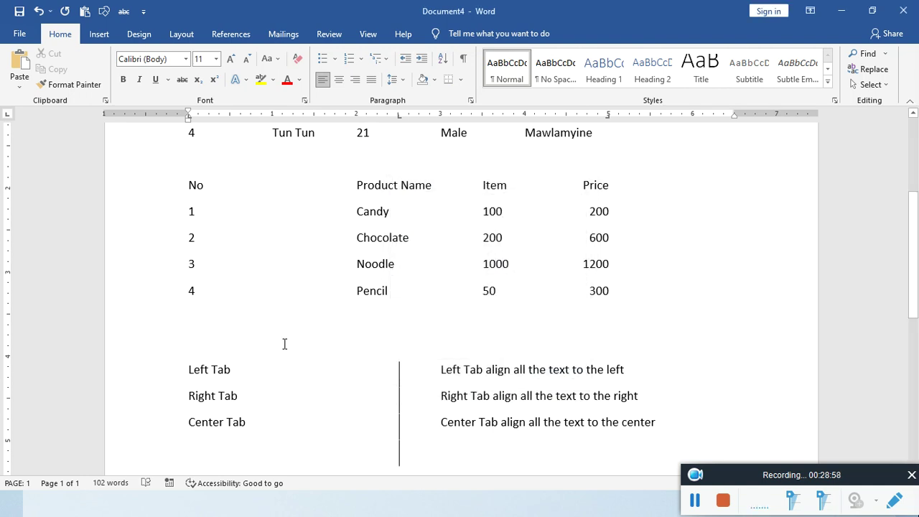
pyautogui.scroll(3, 262, 332)
pyautogui.scroll(-3, 263, 332)
pyautogui.scroll(3, 257, 338)
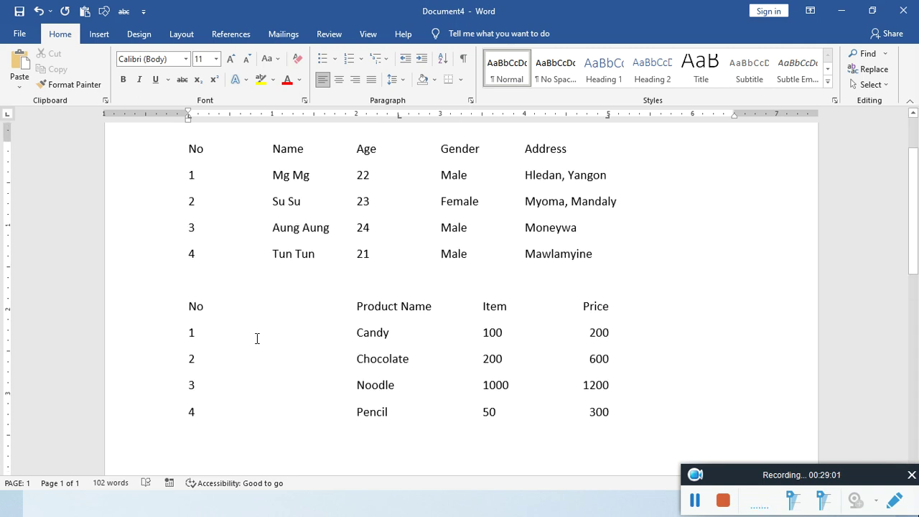
pyautogui.scroll(-5, 257, 338)
# Step: Move the staff lines' position tab stop from 2.5 to about 2 inches on the ruler
pyautogui.click(234, 308)
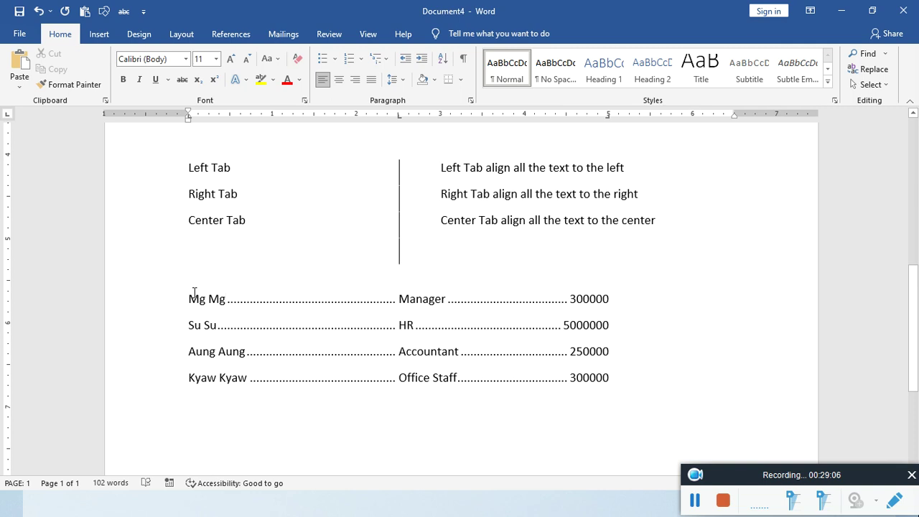
pyautogui.moveTo(399, 299)
pyautogui.mouseDown()
pyautogui.moveTo(405, 338)
pyautogui.moveTo(430, 379)
pyautogui.mouseUp()
pyautogui.click(397, 299)
pyautogui.moveTo(399, 115); pyautogui.dragTo(363, 124)
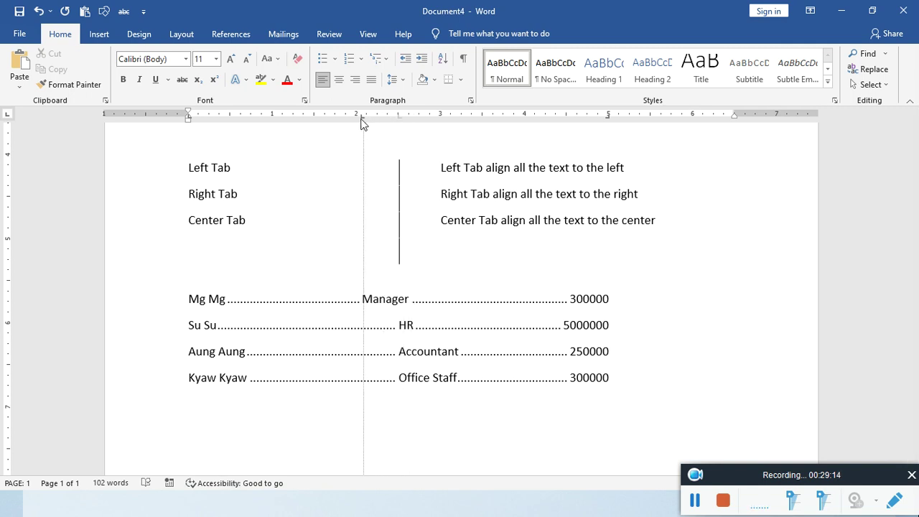
pyautogui.moveTo(362, 122); pyautogui.dragTo(356, 120)
pyautogui.click(399, 351)
pyautogui.click(399, 377)
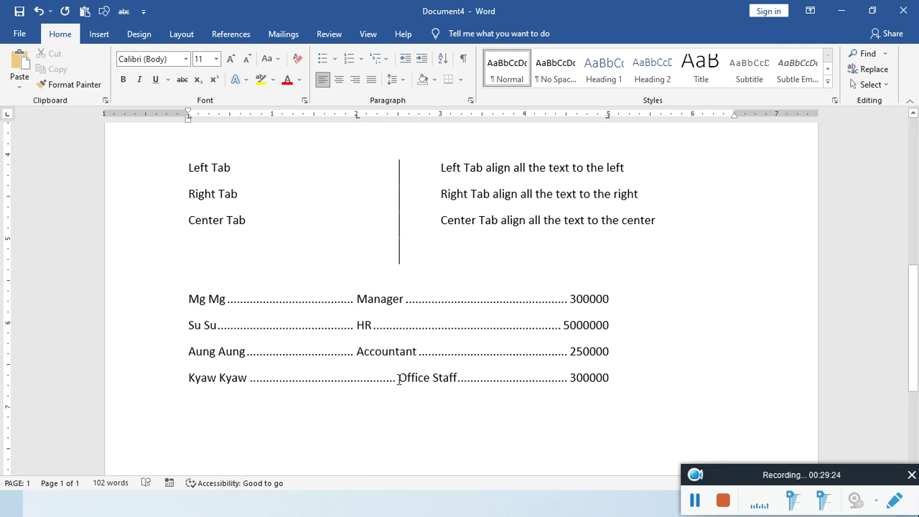
pyautogui.moveTo(399, 119); pyautogui.dragTo(354, 119)
# Step: Restore the first row's 5-inch right salary tab so all salaries end flush together
pyautogui.click(569, 300)
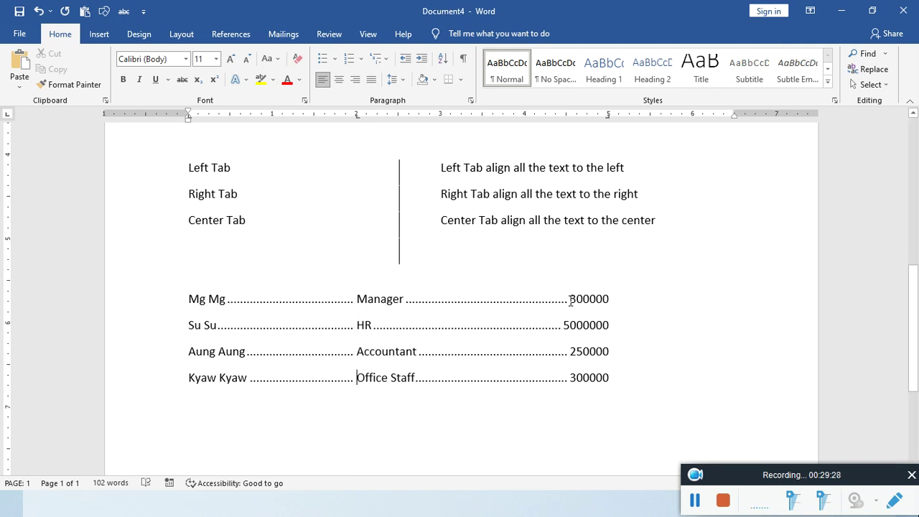
pyautogui.moveTo(608, 119); pyautogui.dragTo(623, 116)
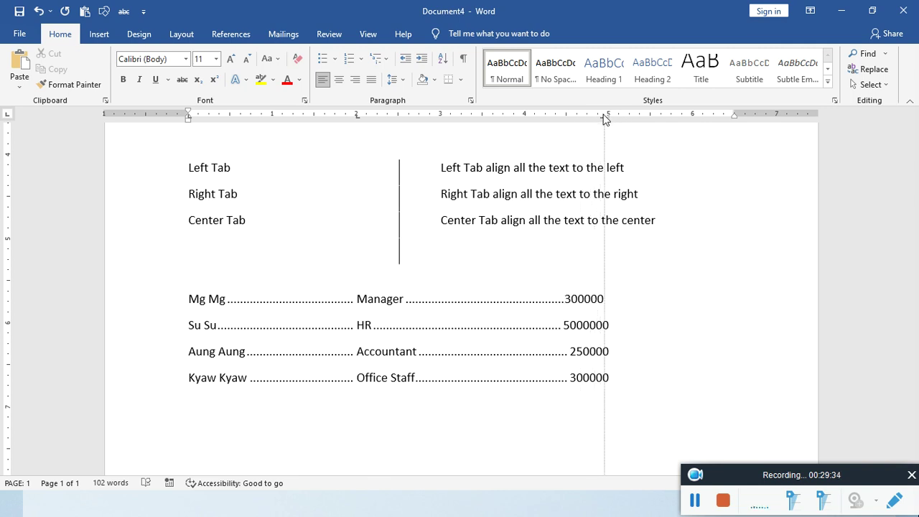
pyautogui.moveTo(623, 116); pyautogui.dragTo(602, 131)
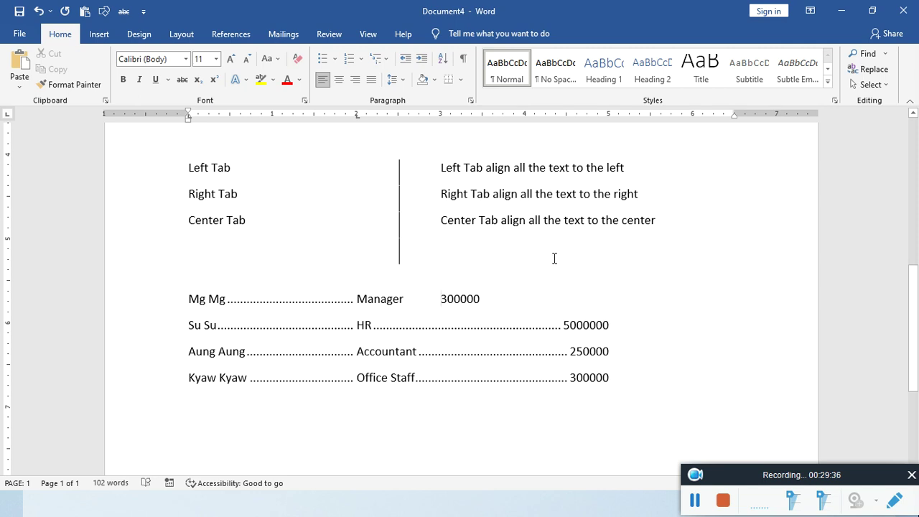
pyautogui.hotkey('ctrl', 'z')
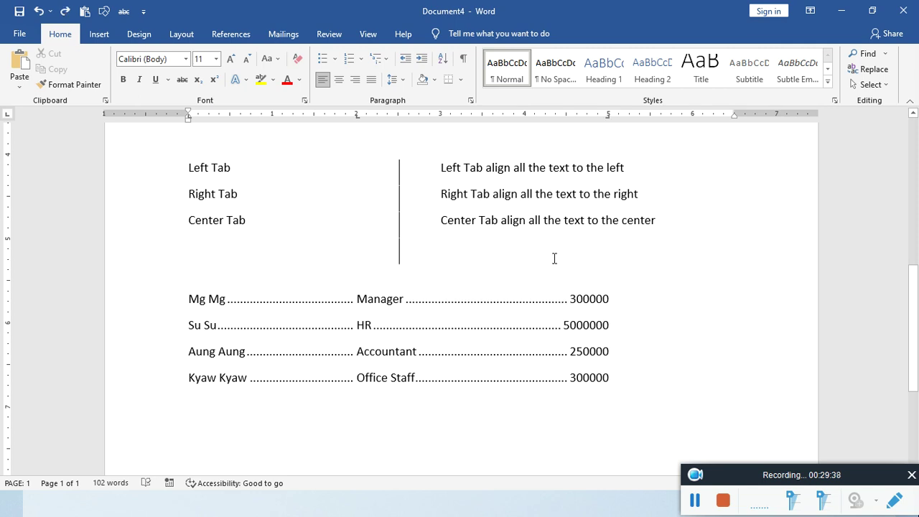
pyautogui.click(261, 284)
pyautogui.scroll(2, 261, 285)
pyautogui.scroll(4, 260, 284)
pyautogui.scroll(4, 261, 284)
pyautogui.scroll(1, 261, 284)
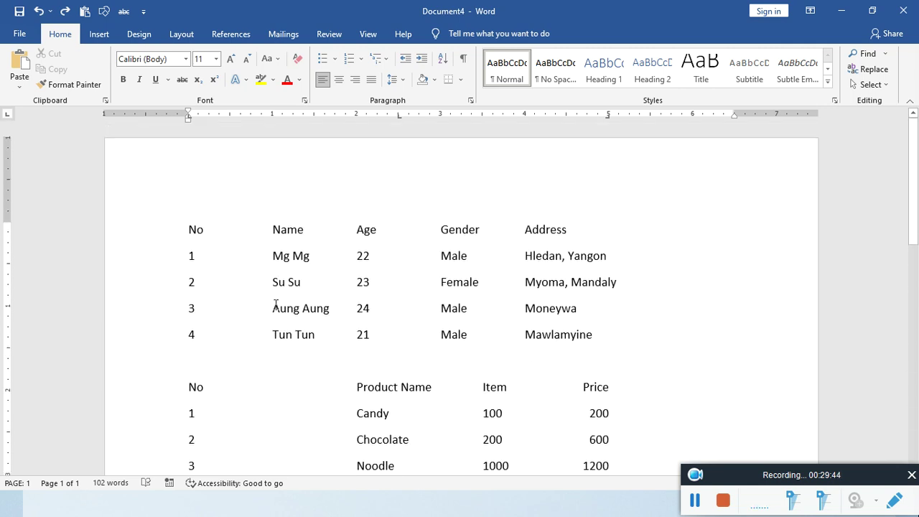